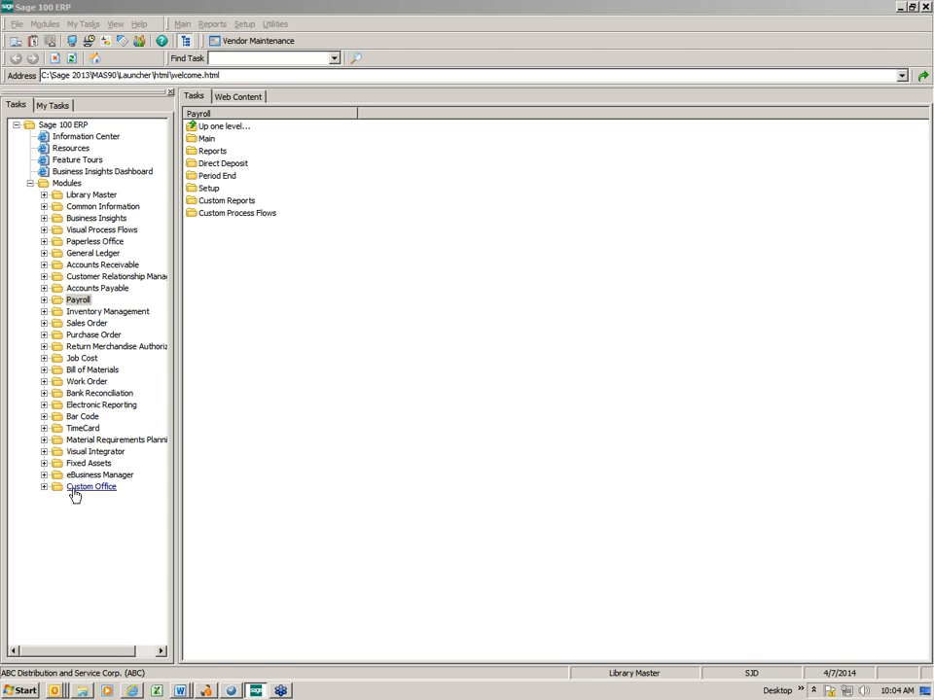
Open User-Defined Field and Table Maintenance from Custom Office's main tasks, accepting 4/8/2014 as the accounting date
{"action": "double_click", "coordinate": [74, 487]}
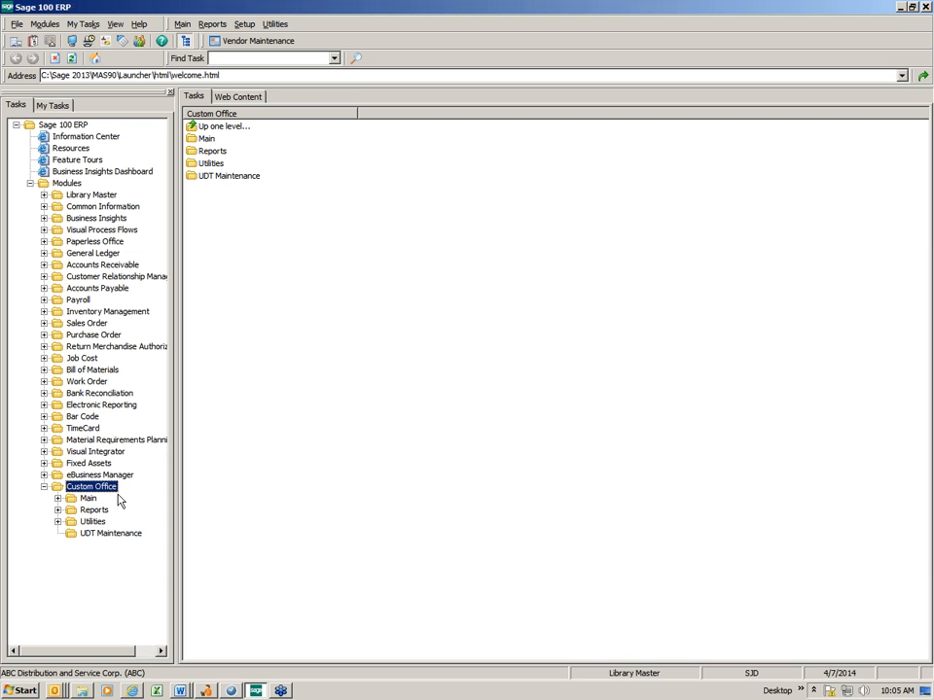
{"action": "left_click", "coordinate": [59, 498]}
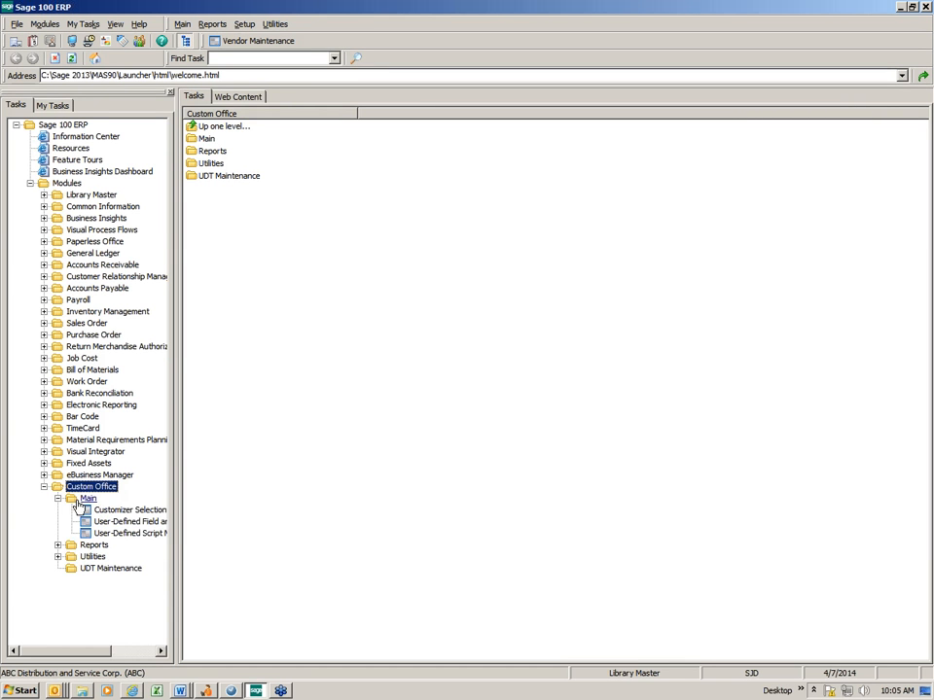
{"action": "double_click", "coordinate": [77, 503]}
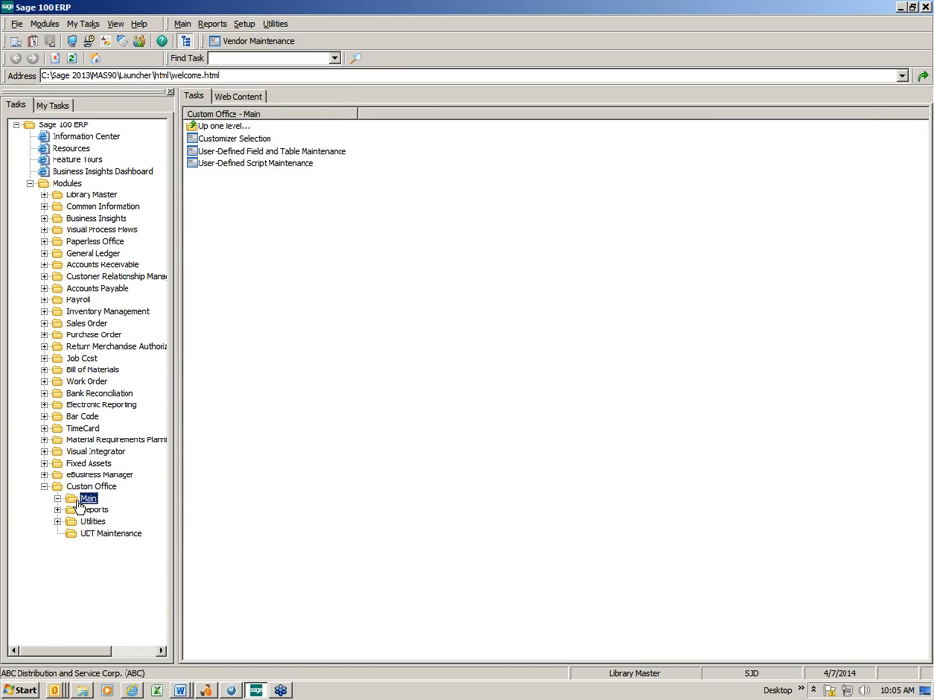
{"action": "left_click", "coordinate": [235, 153]}
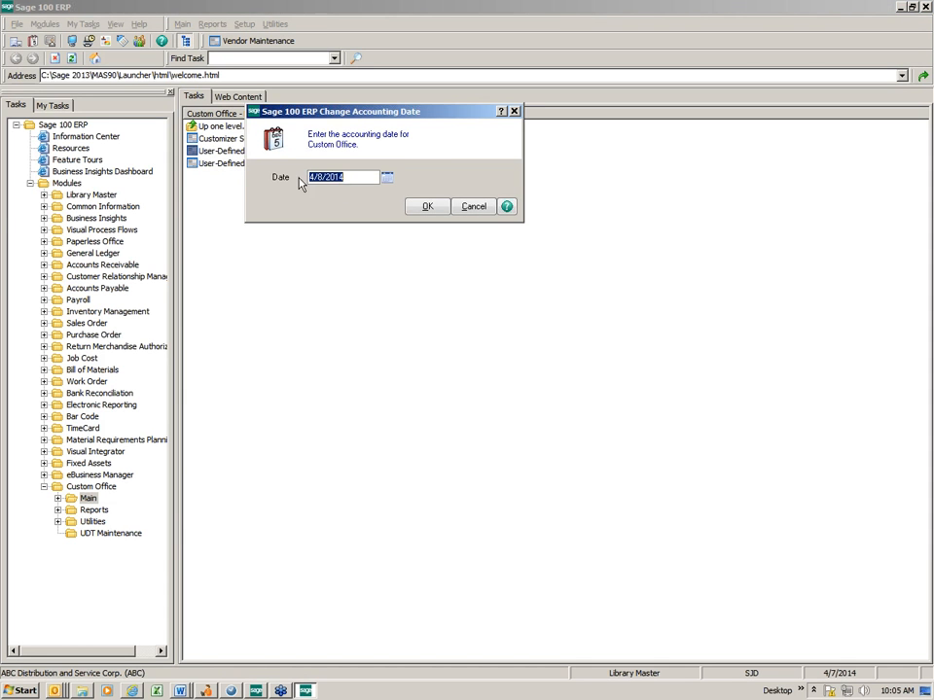
{"action": "left_click", "coordinate": [425, 207]}
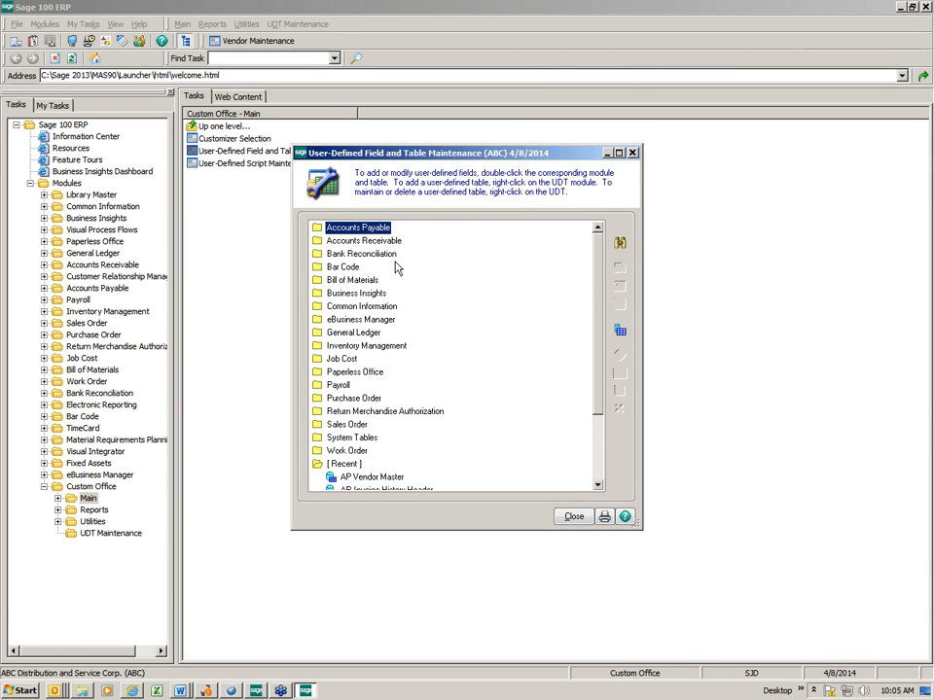
Open the user-defined fields of the AP Vendor Master table in the Accounts Payable module for editing
{"action": "double_click", "coordinate": [319, 233]}
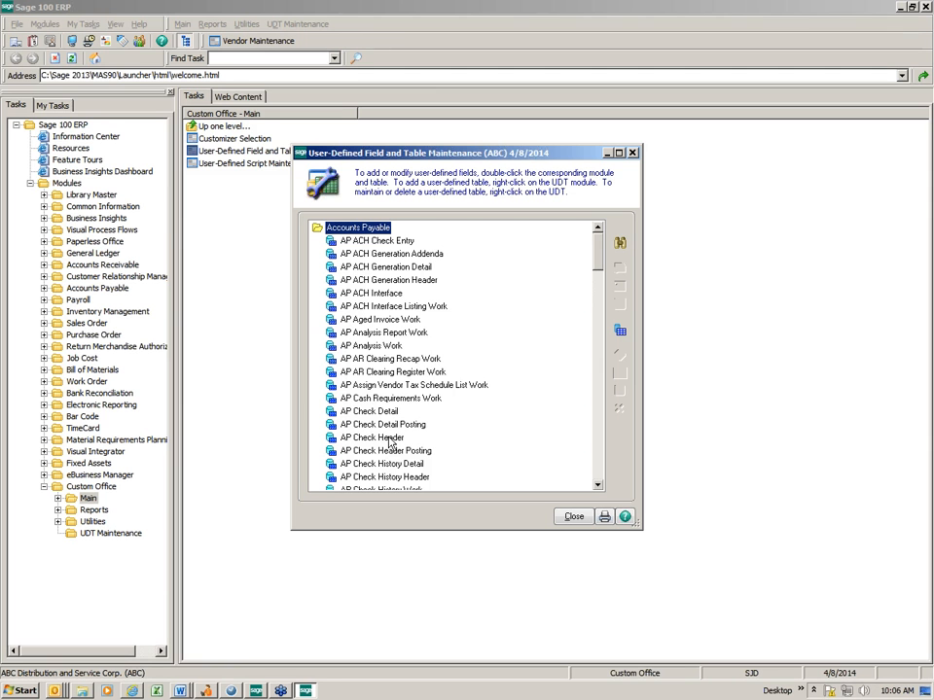
{"action": "left_click", "coordinate": [599, 486]}
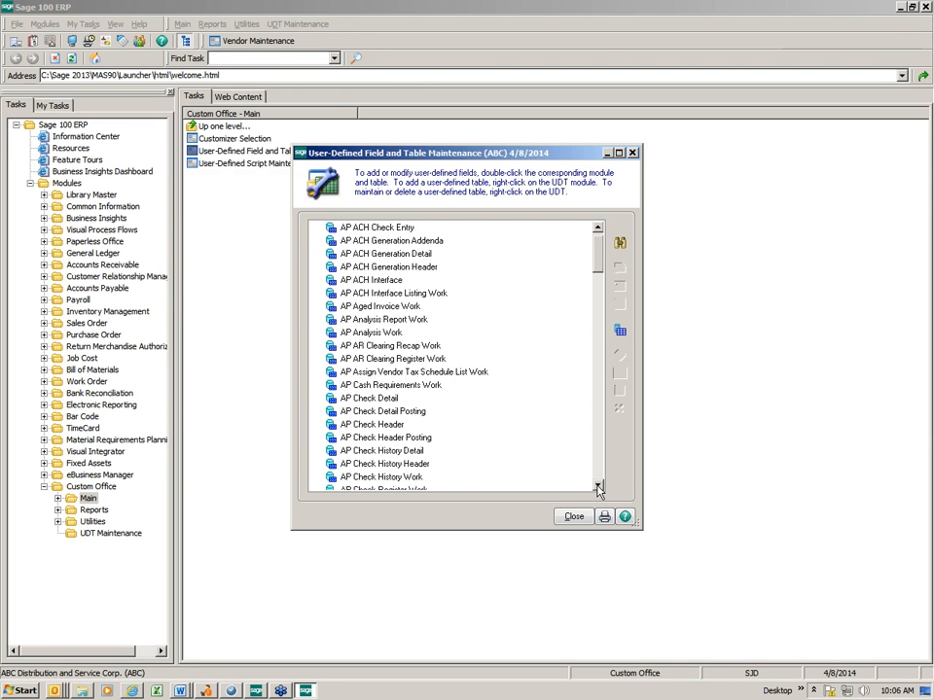
{"action": "left_click", "coordinate": [598, 486]}
{"action": "left_click", "coordinate": [598, 486]}
{"action": "left_click", "coordinate": [599, 486]}
{"action": "left_click", "coordinate": [599, 486]}
{"action": "left_click", "coordinate": [600, 488]}
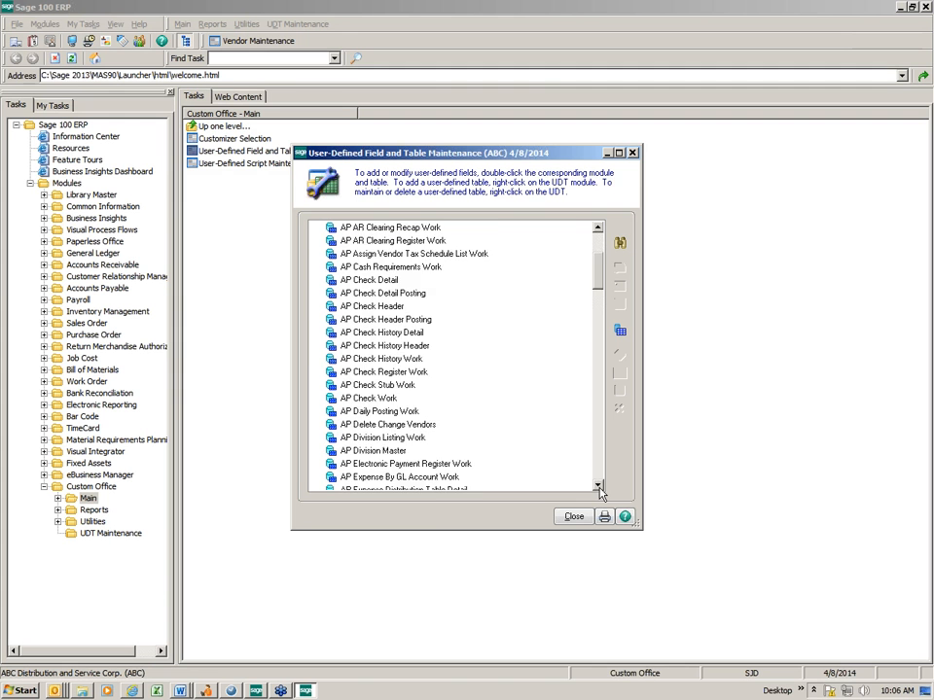
{"action": "left_click", "coordinate": [599, 488]}
{"action": "left_click", "coordinate": [599, 488]}
{"action": "left_click", "coordinate": [599, 487]}
{"action": "left_click", "coordinate": [599, 487]}
{"action": "left_click", "coordinate": [600, 488]}
{"action": "left_click", "coordinate": [599, 488]}
{"action": "left_click", "coordinate": [600, 490]}
{"action": "left_click", "coordinate": [601, 490]}
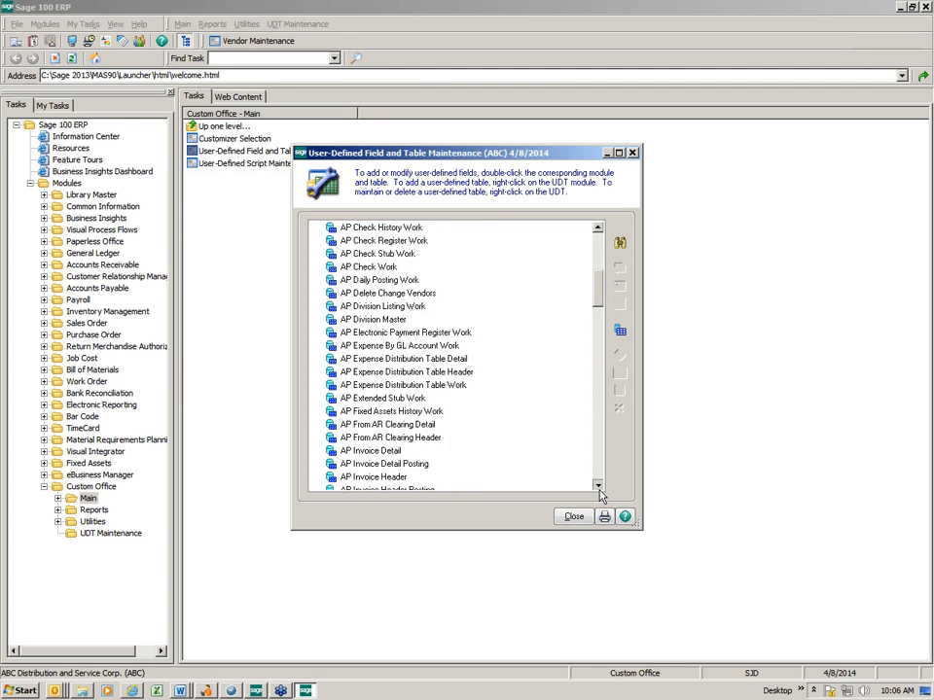
{"action": "double_click", "coordinate": [600, 489]}
{"action": "double_click", "coordinate": [600, 489]}
{"action": "left_click", "coordinate": [601, 489]}
{"action": "double_click", "coordinate": [600, 489]}
{"action": "left_click", "coordinate": [600, 489]}
{"action": "double_click", "coordinate": [600, 490]}
{"action": "left_click", "coordinate": [600, 490]}
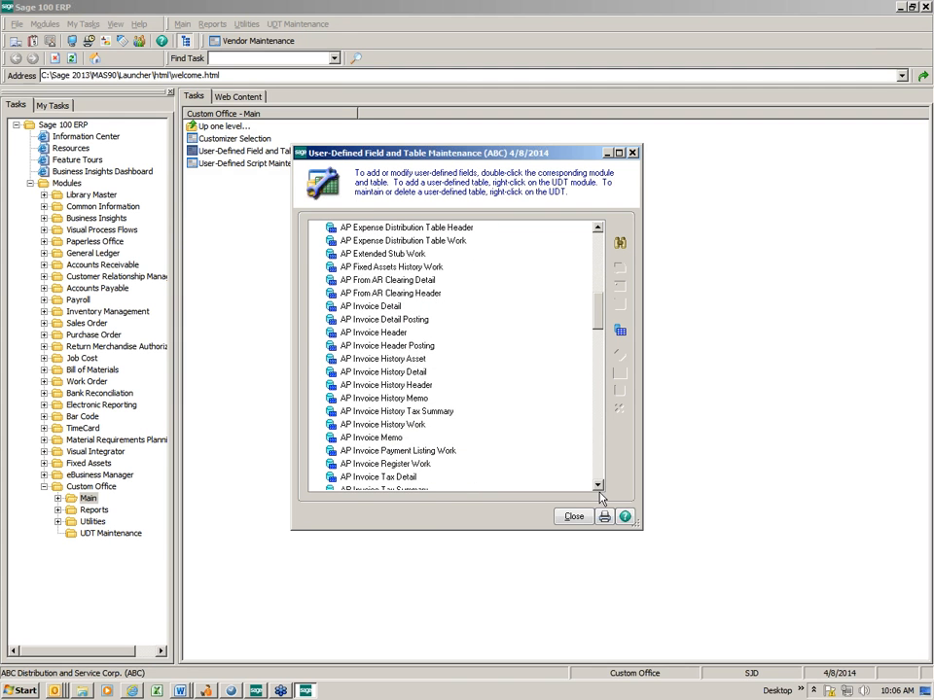
{"action": "left_click", "coordinate": [601, 474]}
{"action": "left_click", "coordinate": [601, 479]}
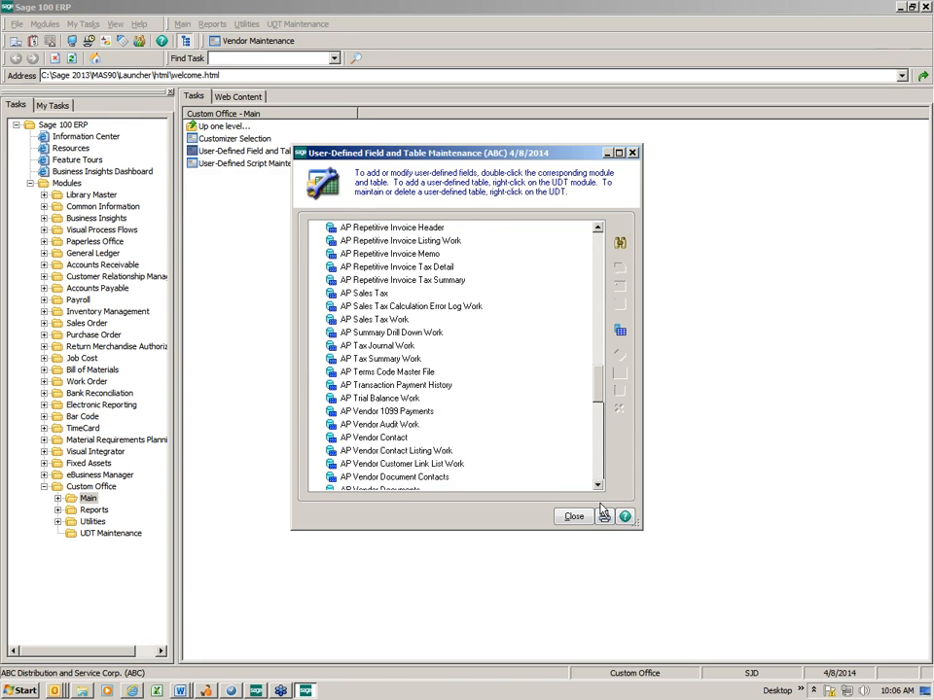
{"action": "double_click", "coordinate": [599, 486]}
{"action": "left_click", "coordinate": [598, 485]}
{"action": "double_click", "coordinate": [598, 485]}
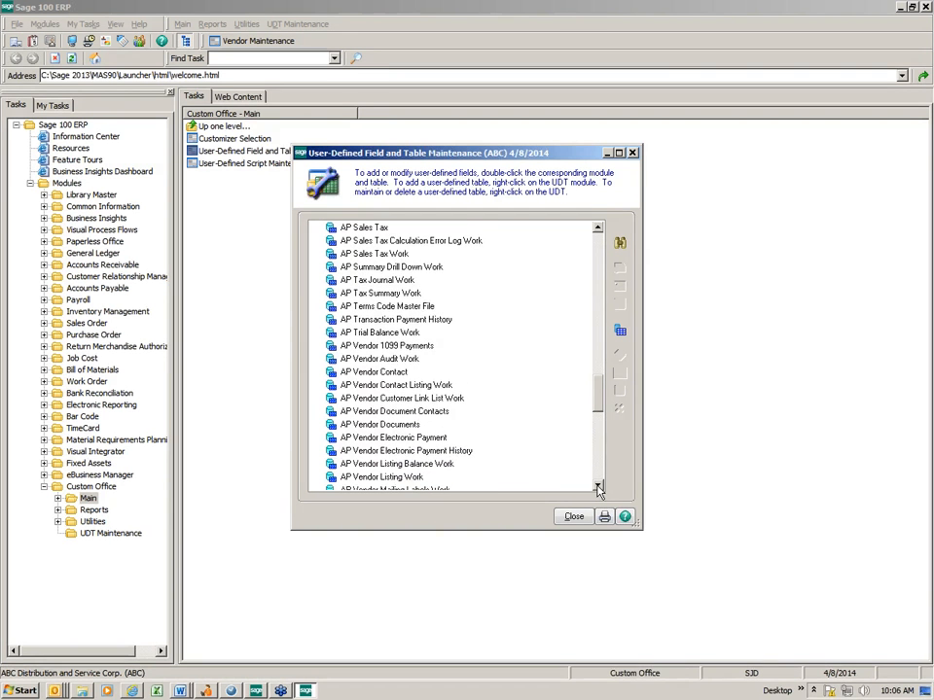
{"action": "double_click", "coordinate": [598, 485]}
{"action": "left_click", "coordinate": [381, 478]}
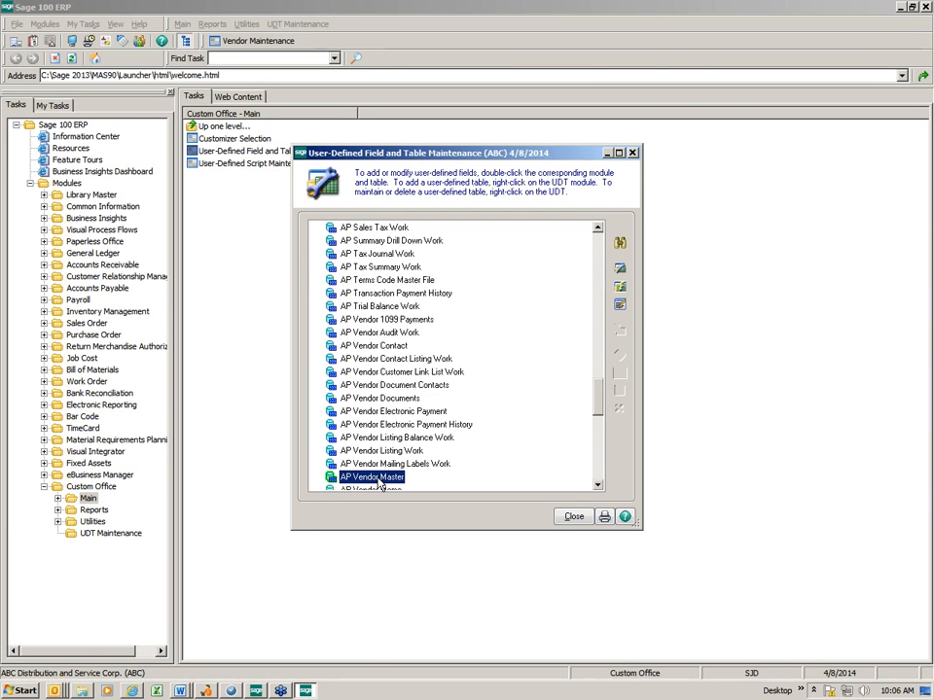
{"action": "left_click", "coordinate": [622, 274]}
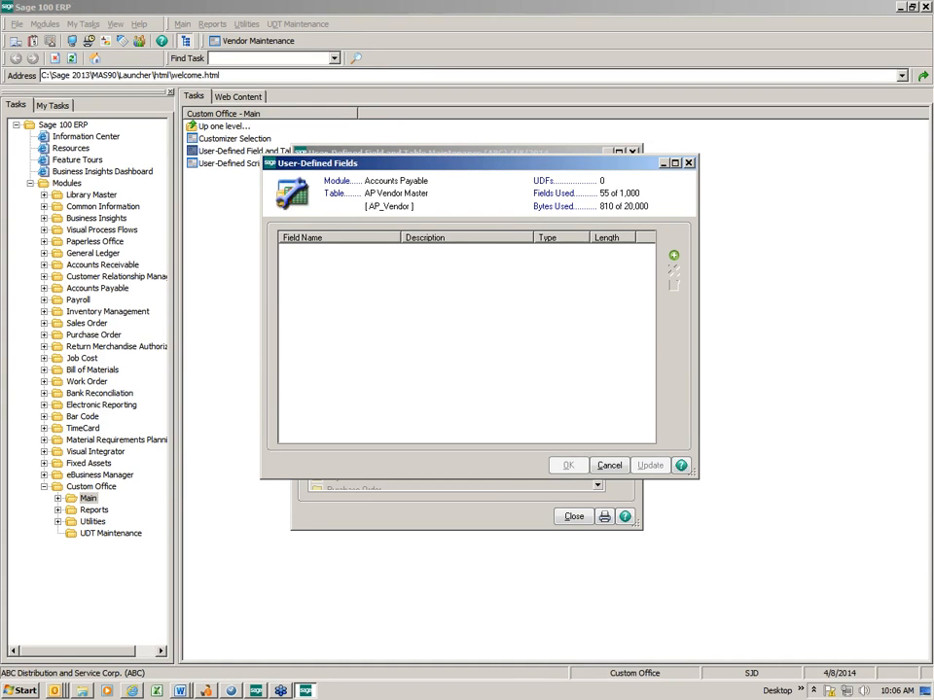
Add a manual-entry user-defined field named W9 to the vendor table with the Check-Box control type
{"action": "left_click", "coordinate": [673, 258]}
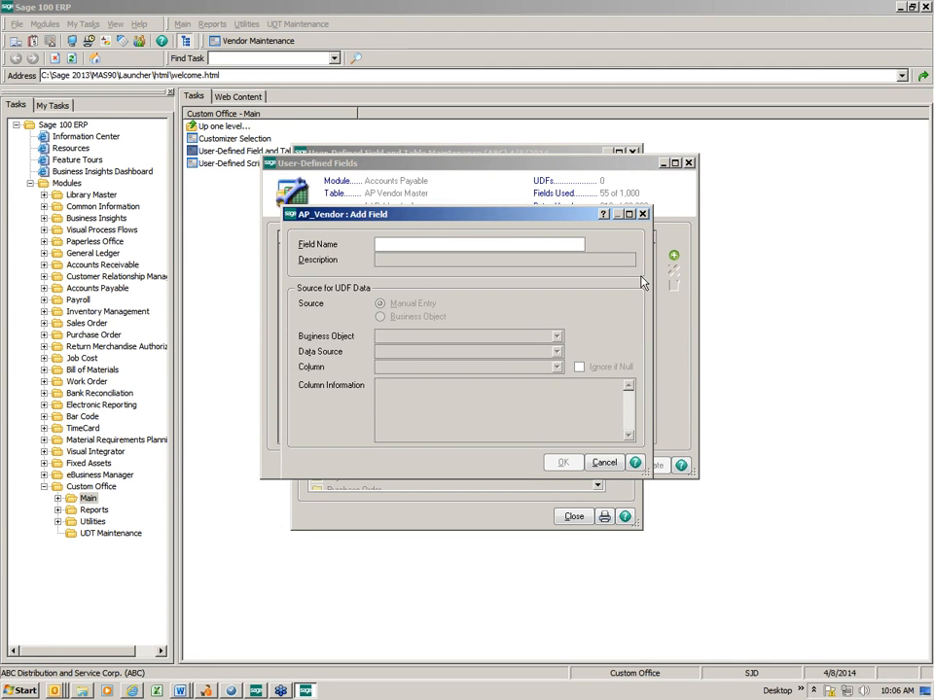
{"action": "type", "text": "W9"}
{"action": "key", "text": "Tab"}
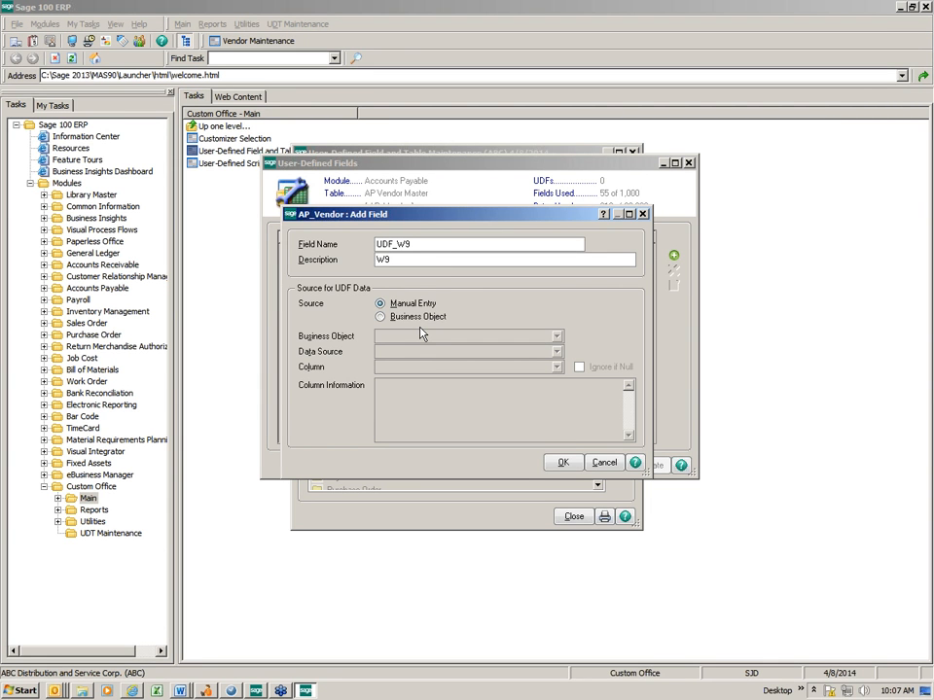
{"action": "left_click", "coordinate": [559, 465]}
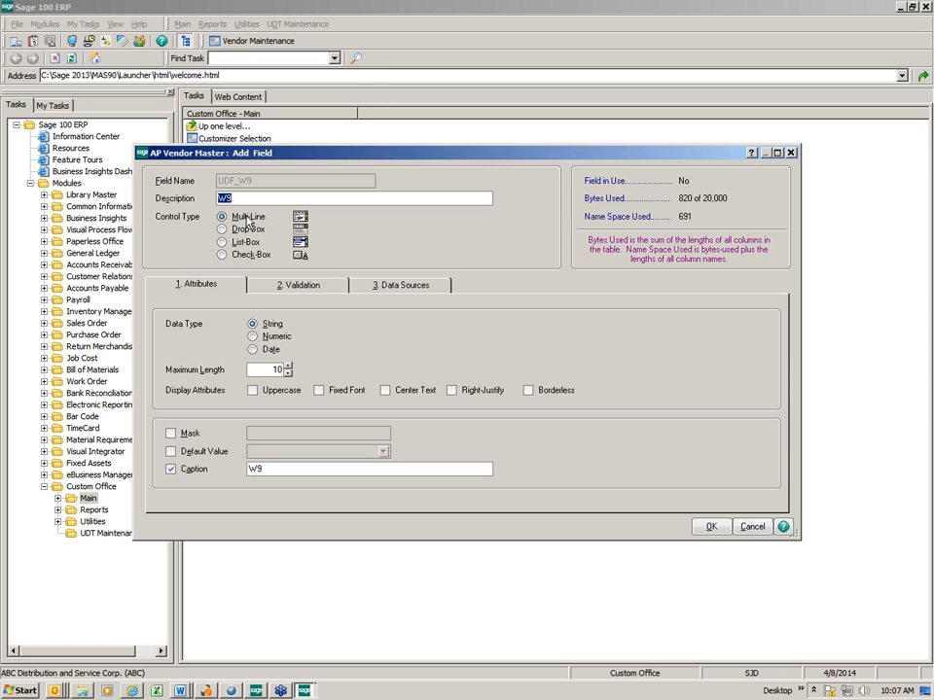
{"action": "left_click", "coordinate": [222, 255]}
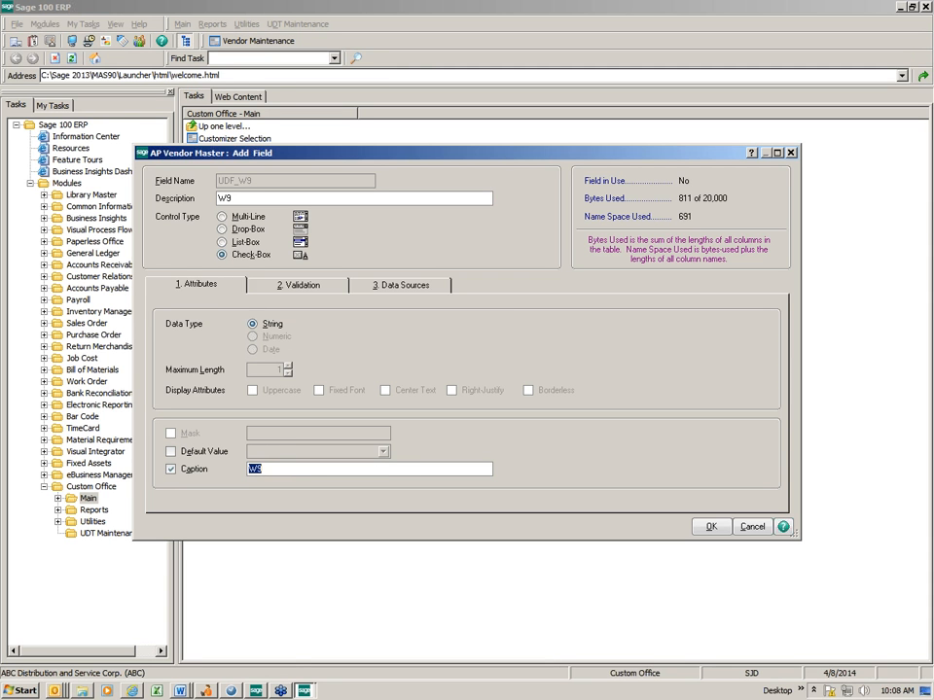
{"action": "left_click_drag", "start_coordinate": [369, 155], "coordinate": [280, 96]}
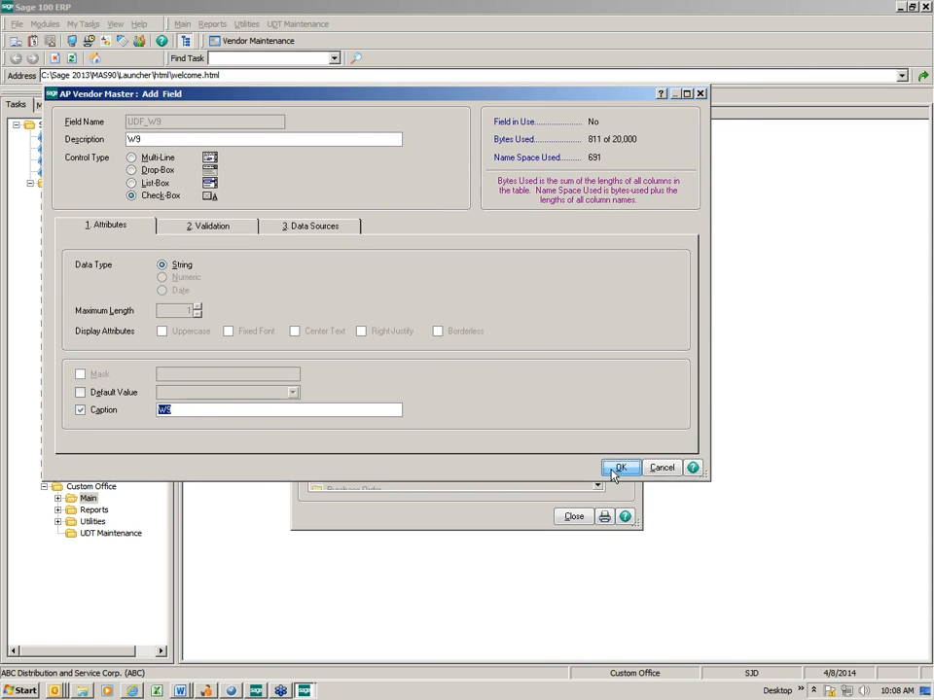
{"action": "left_click", "coordinate": [614, 468]}
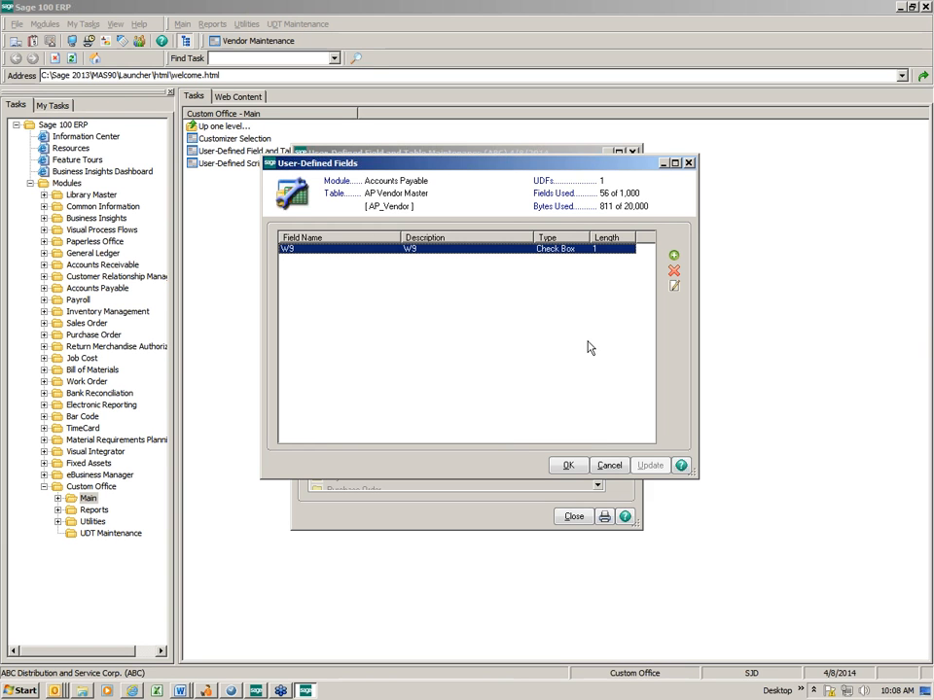
Create a second user-defined field named REASON CODE with Manual Entry as its source
{"action": "left_click", "coordinate": [674, 258]}
{"action": "type", "text": "R"}
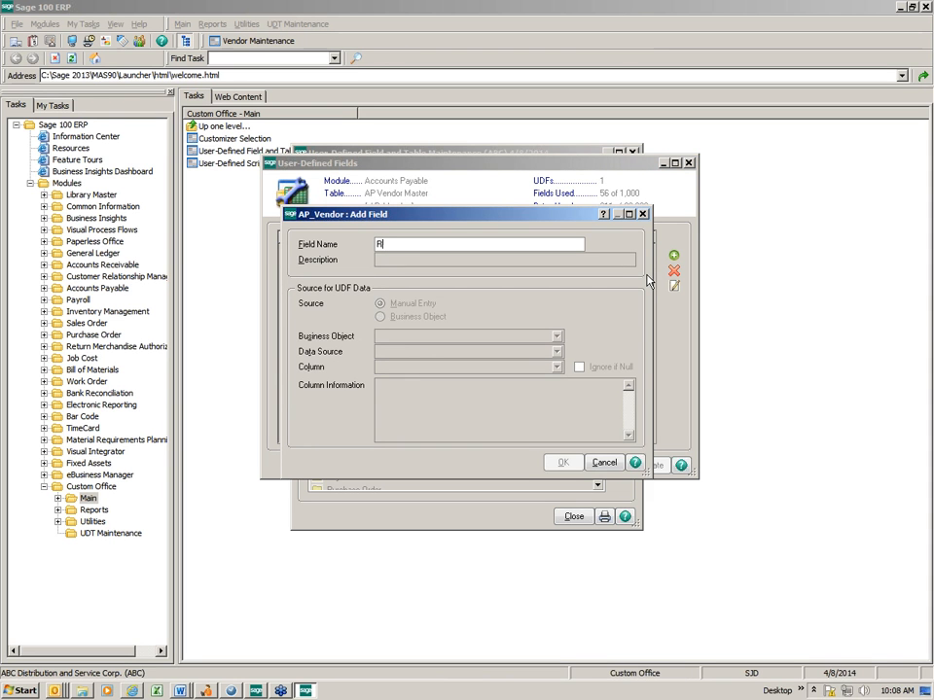
{"action": "type", "text": "EASON CODE"}
{"action": "key", "text": "Tab"}
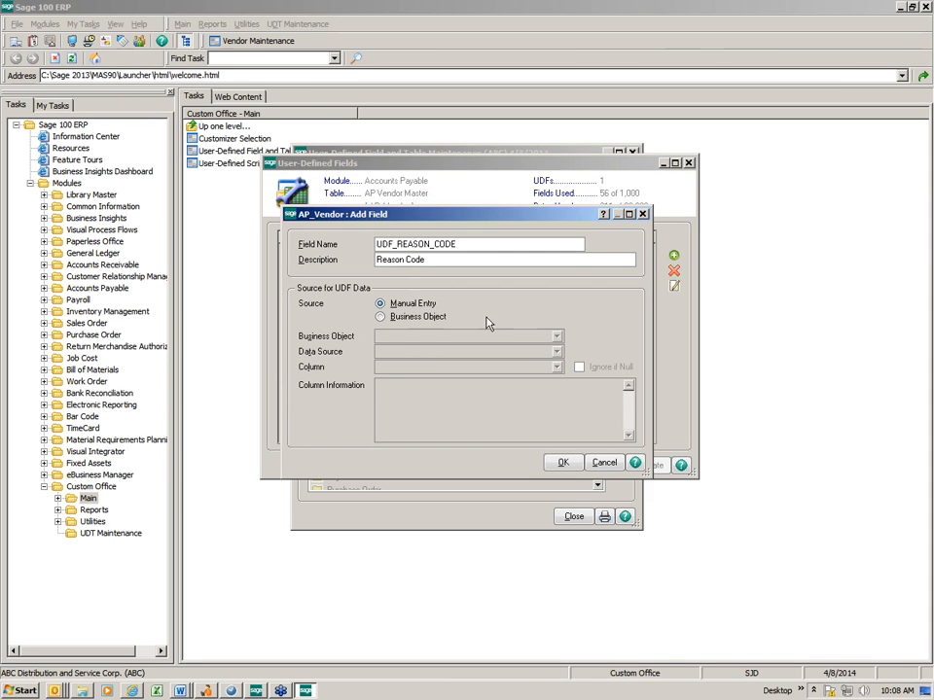
{"action": "left_click", "coordinate": [562, 462]}
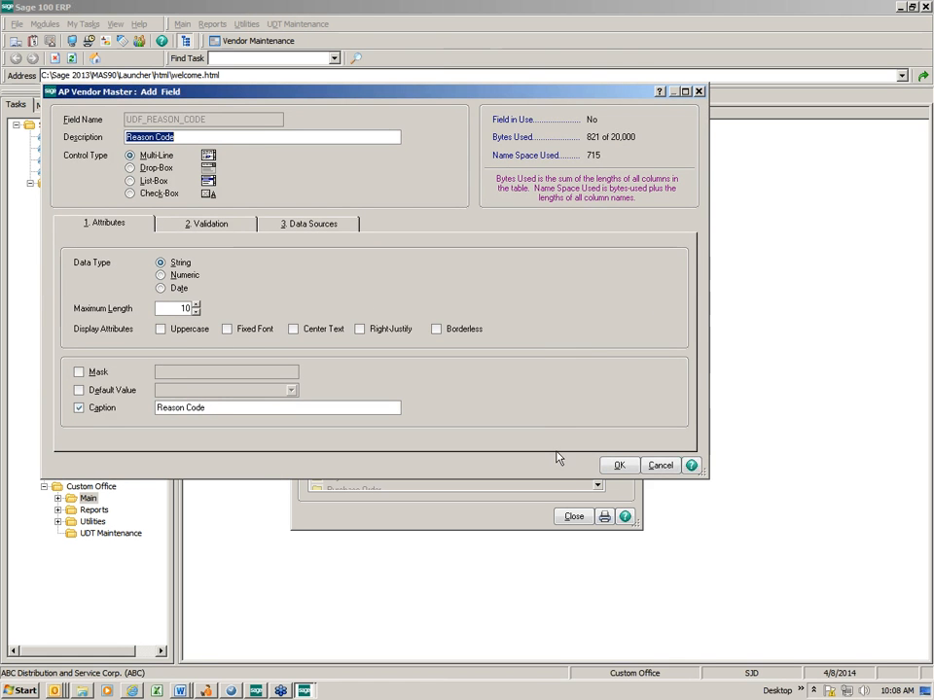
Make the Reason Code field a Drop-Box with a maximum length of 15
{"action": "left_click", "coordinate": [131, 168]}
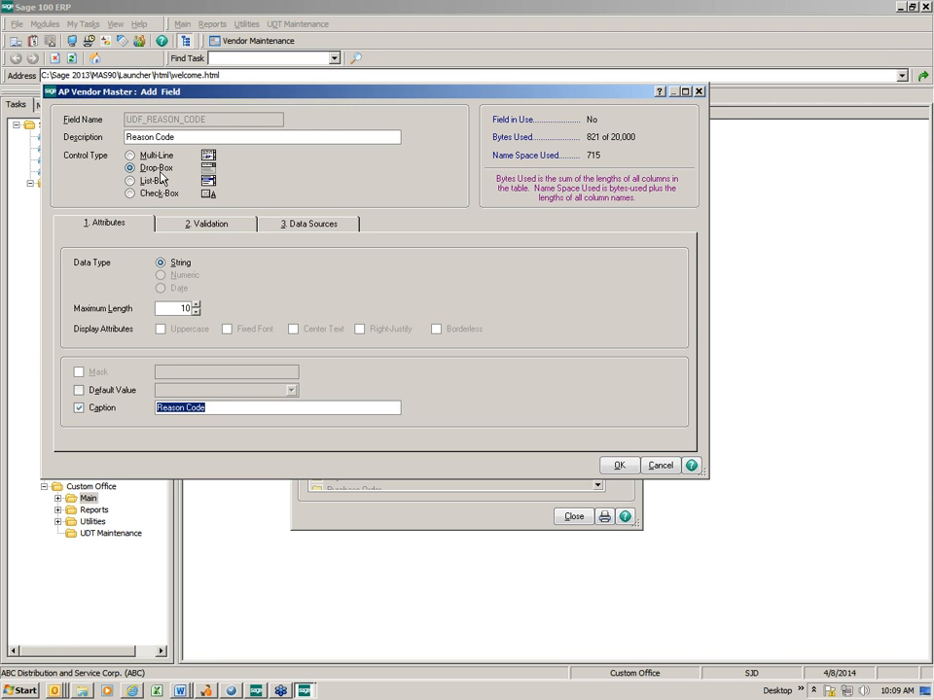
{"action": "left_click_drag", "start_coordinate": [174, 308], "coordinate": [217, 321]}
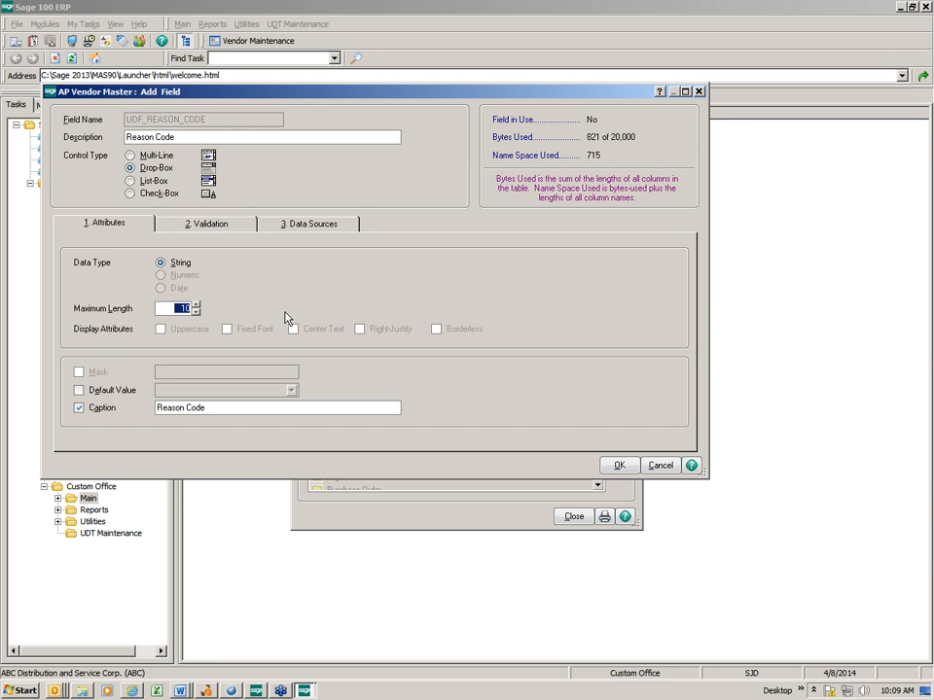
{"action": "type", "text": "15"}
{"action": "key", "text": "Tab"}
Enter Incorporated, No Response and Exempt as the Reason Code field's validation list values
{"action": "left_click", "coordinate": [231, 231]}
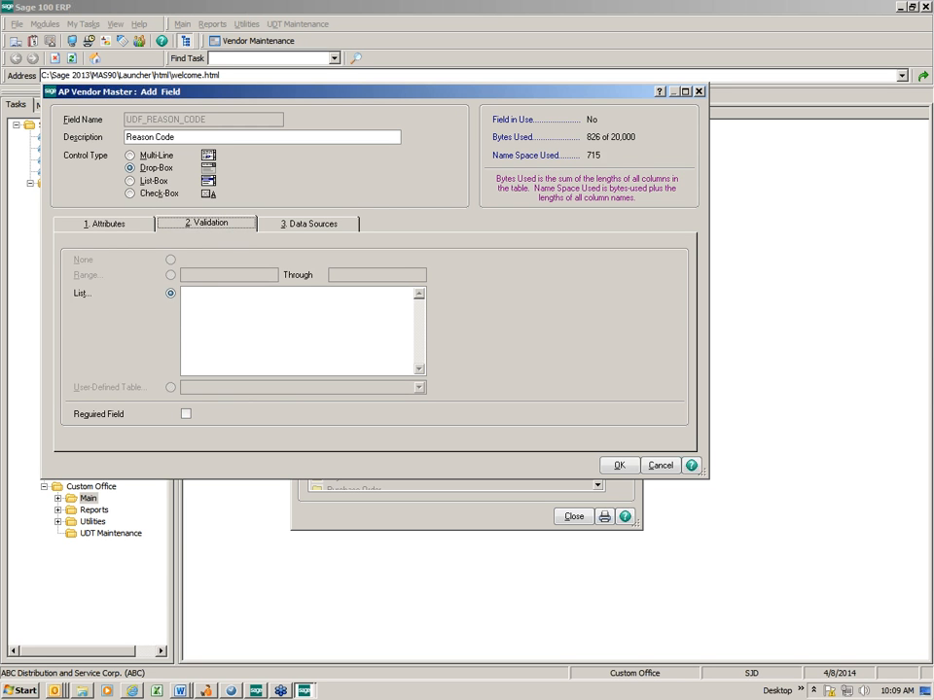
{"action": "left_click", "coordinate": [185, 293]}
{"action": "type", "text": "Incorporated"}
{"action": "key", "text": "Return"}
{"action": "type", "text": "N"}
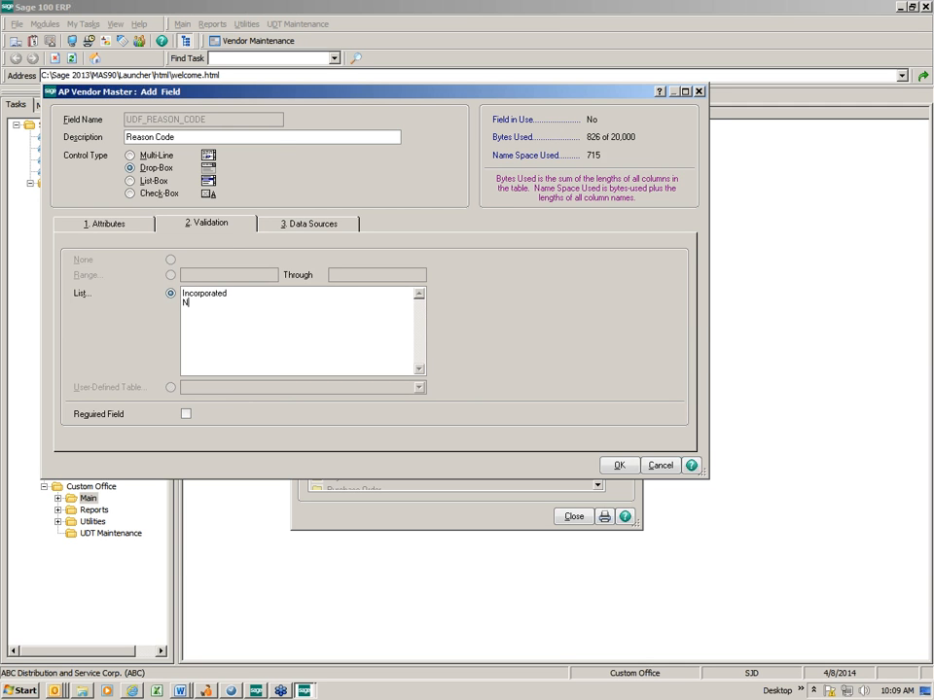
{"action": "type", "text": "o Response"}
{"action": "key", "text": "Return"}
{"action": "type", "text": "Exempt"}
{"action": "key", "text": "Return"}
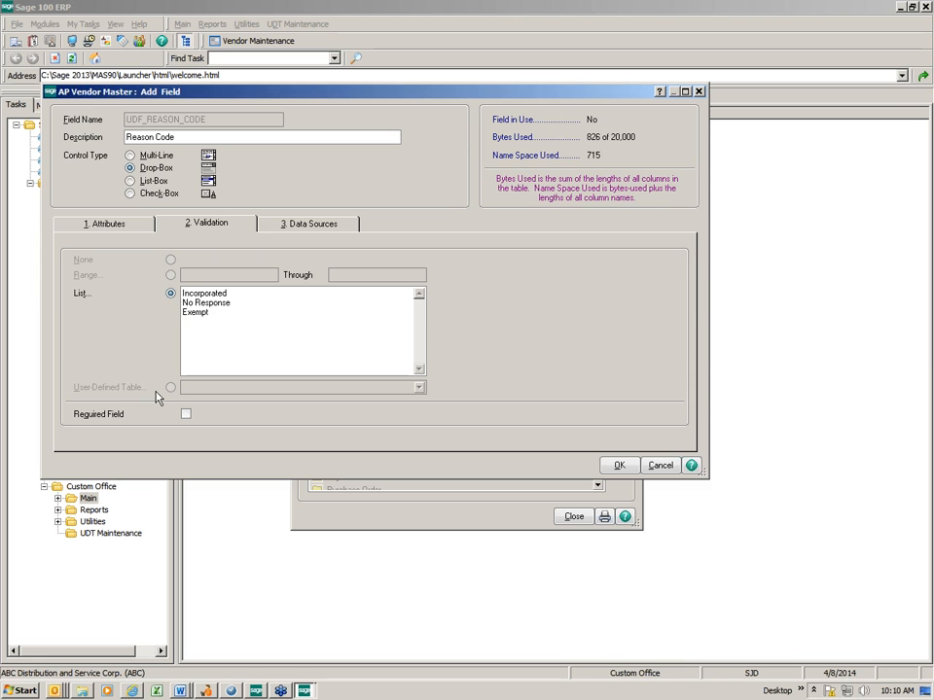
Accept the Reason Code field and run the update process for the AP Vendor Master table's user-defined fields
{"action": "left_click", "coordinate": [615, 466]}
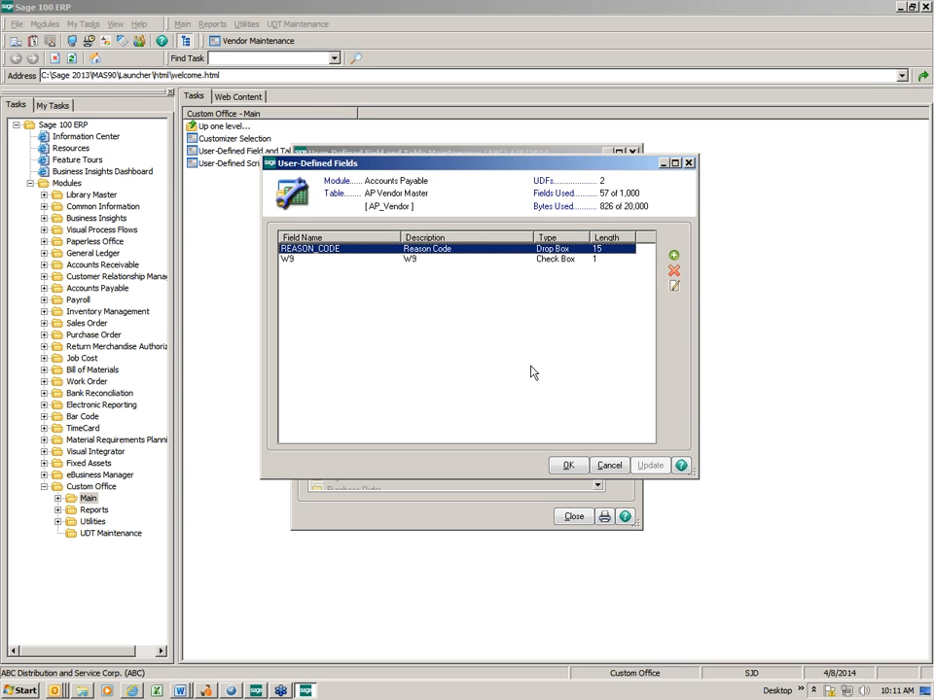
{"action": "left_click", "coordinate": [564, 465]}
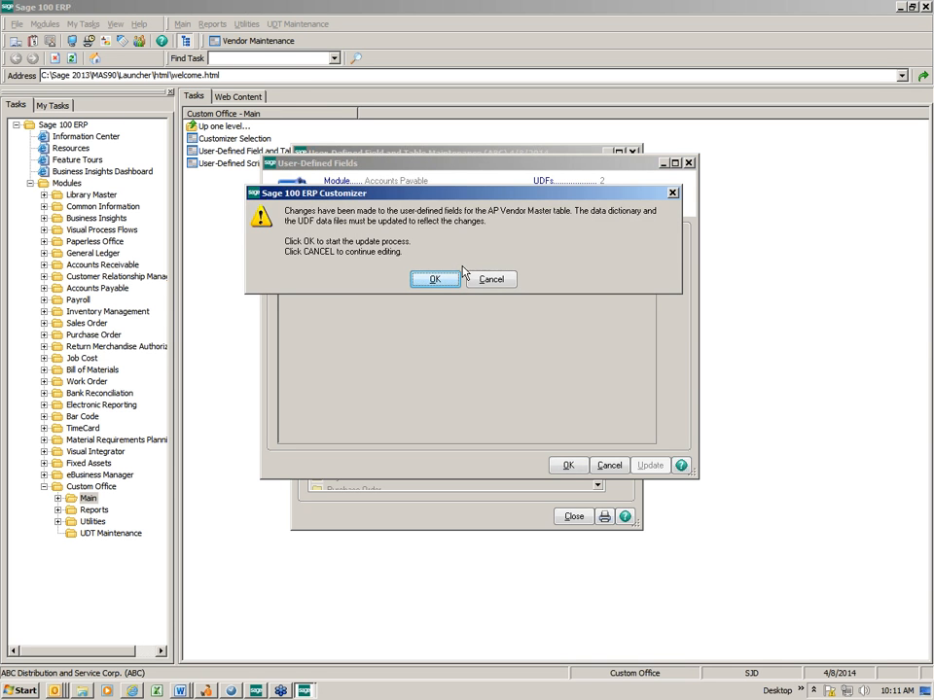
{"action": "left_click", "coordinate": [435, 280]}
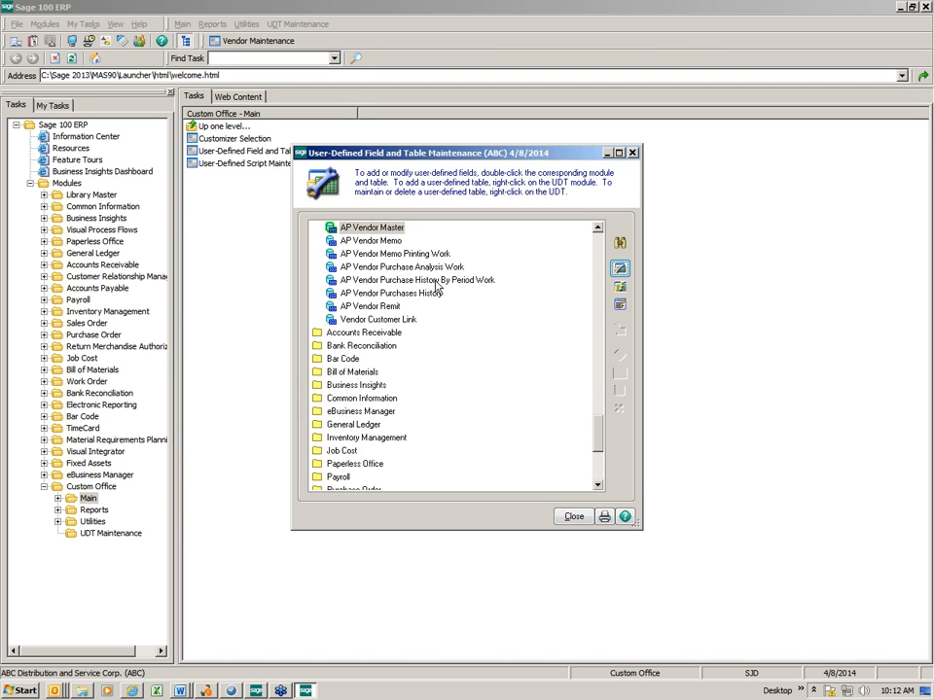
{"action": "left_click_drag", "start_coordinate": [602, 437], "coordinate": [536, 408]}
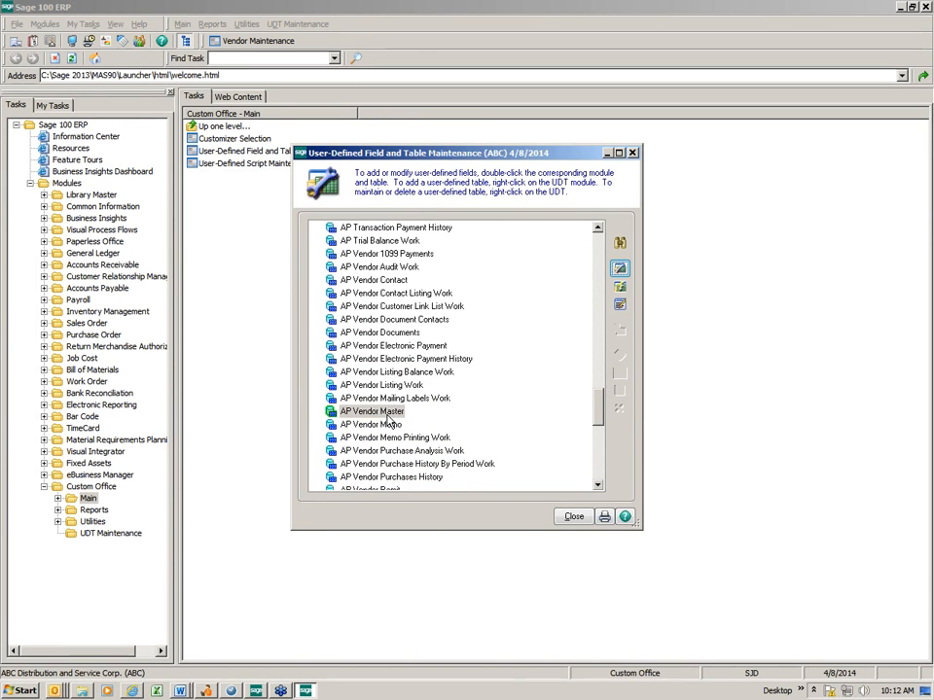
{"action": "left_click", "coordinate": [597, 305]}
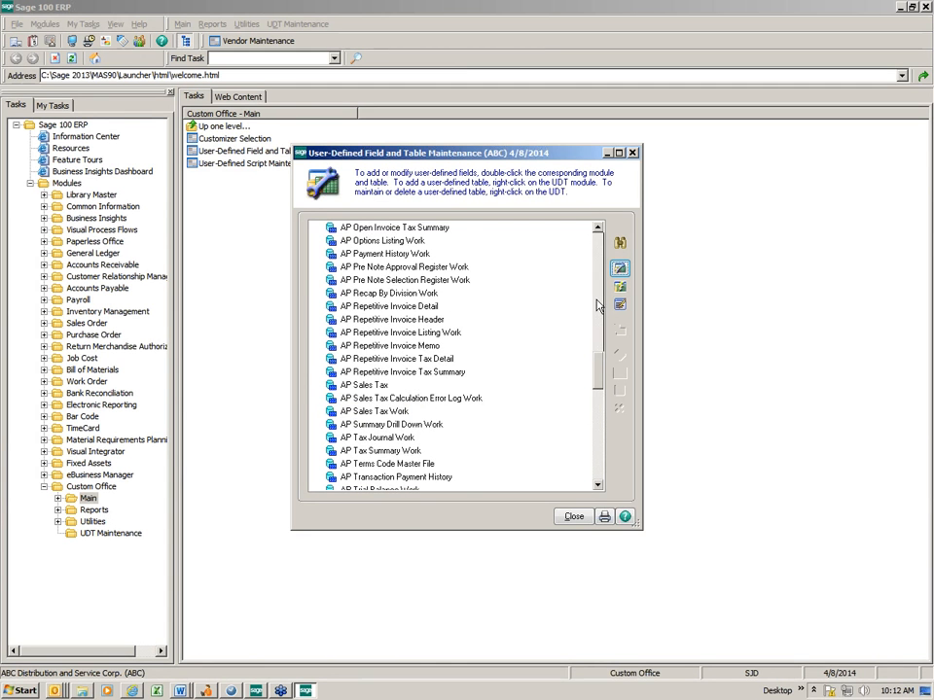
{"action": "left_click", "coordinate": [597, 305]}
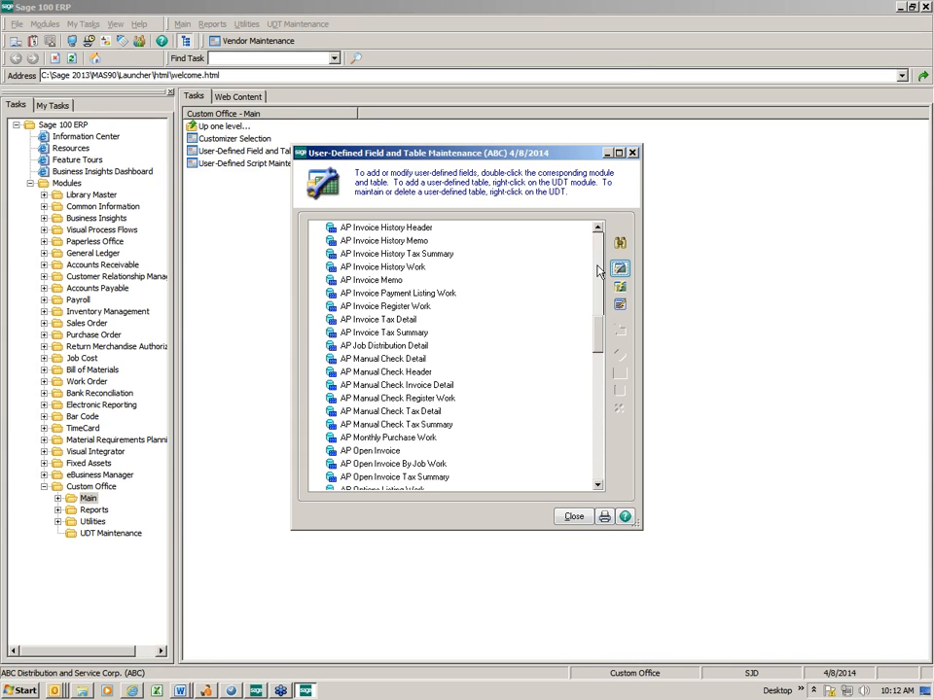
{"action": "left_click", "coordinate": [597, 272]}
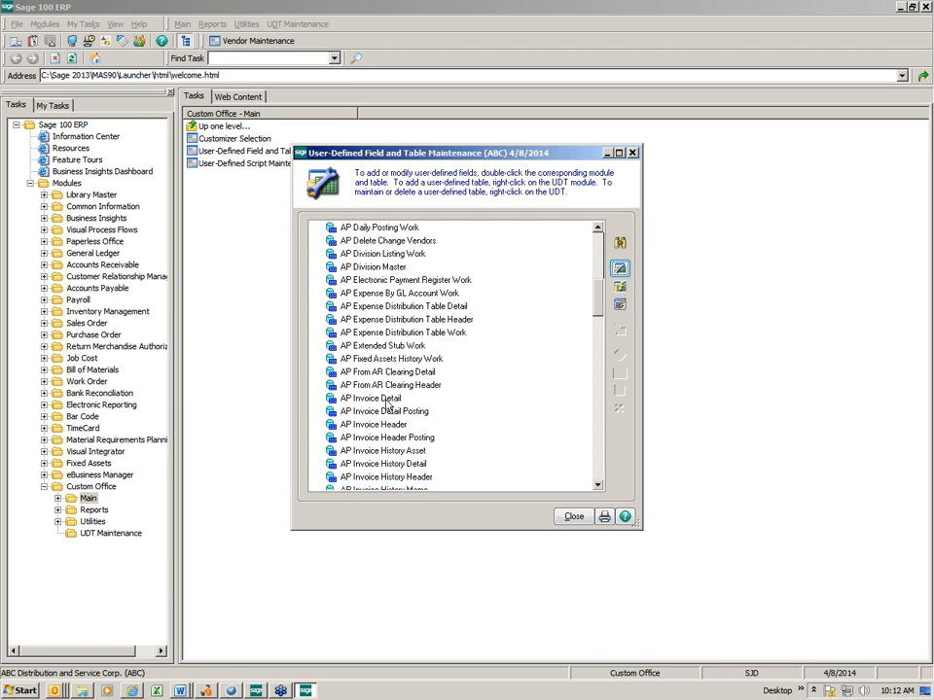
Close the user-defined field maintenance and open the Accounts Payable Vendor Maintenance PMAIN panel for editing through Customizer Selection
{"action": "left_click", "coordinate": [572, 516]}
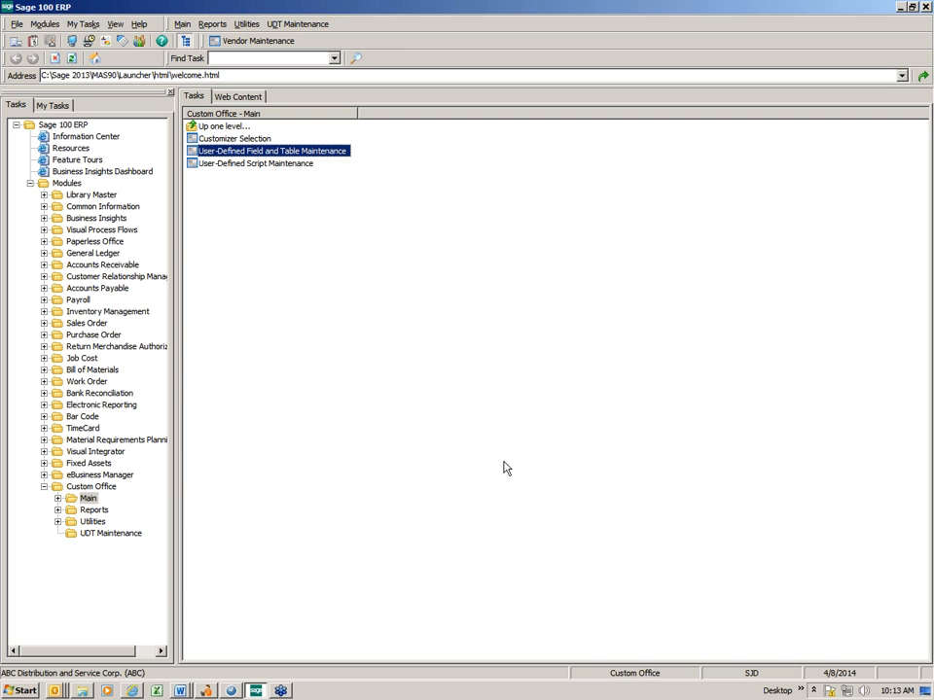
{"action": "left_click", "coordinate": [235, 142]}
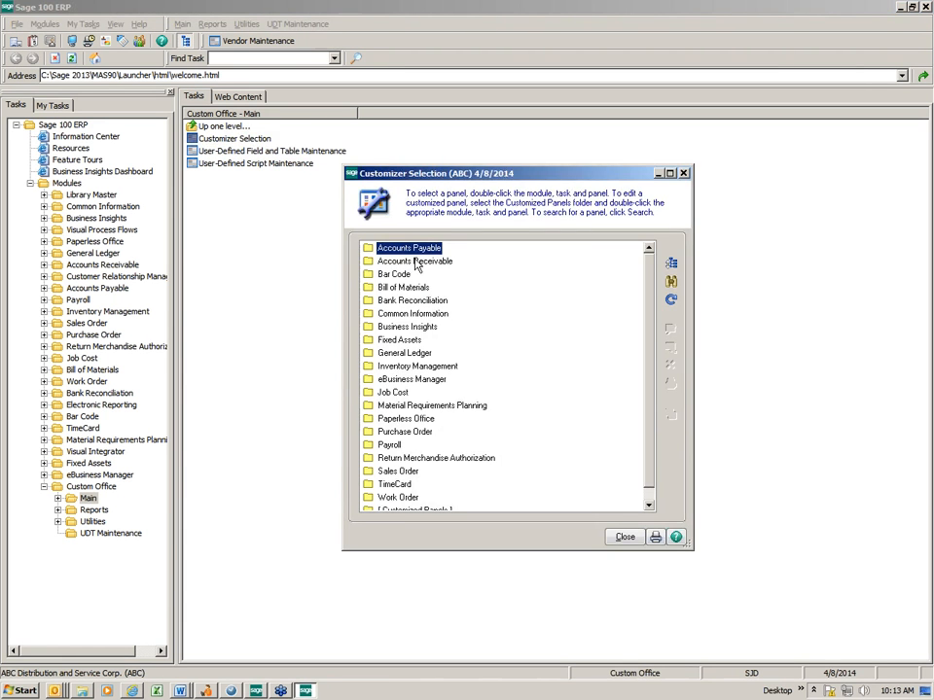
{"action": "double_click", "coordinate": [395, 249]}
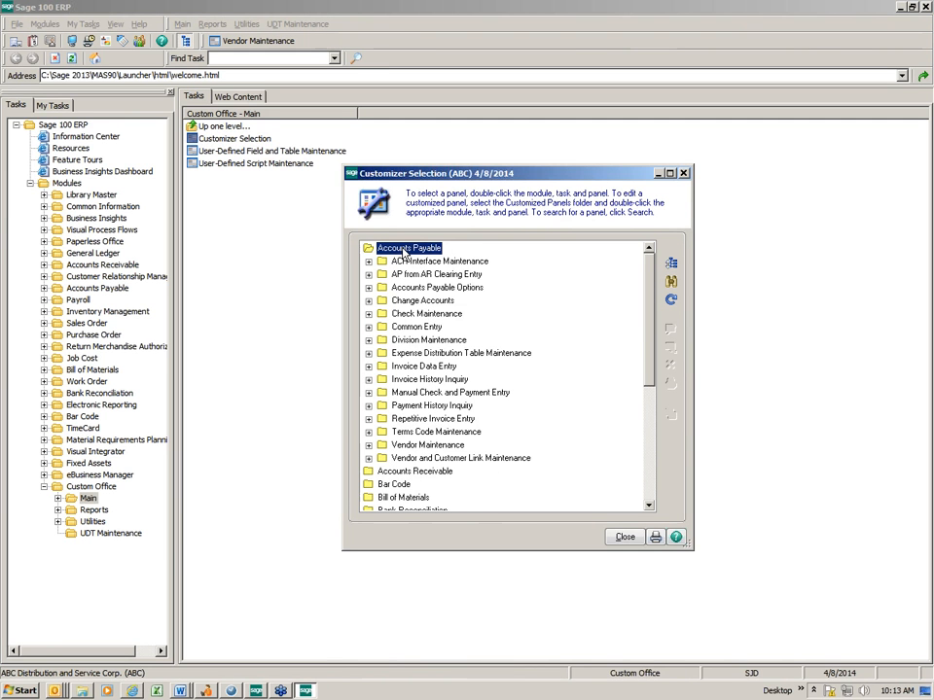
{"action": "left_click", "coordinate": [369, 446]}
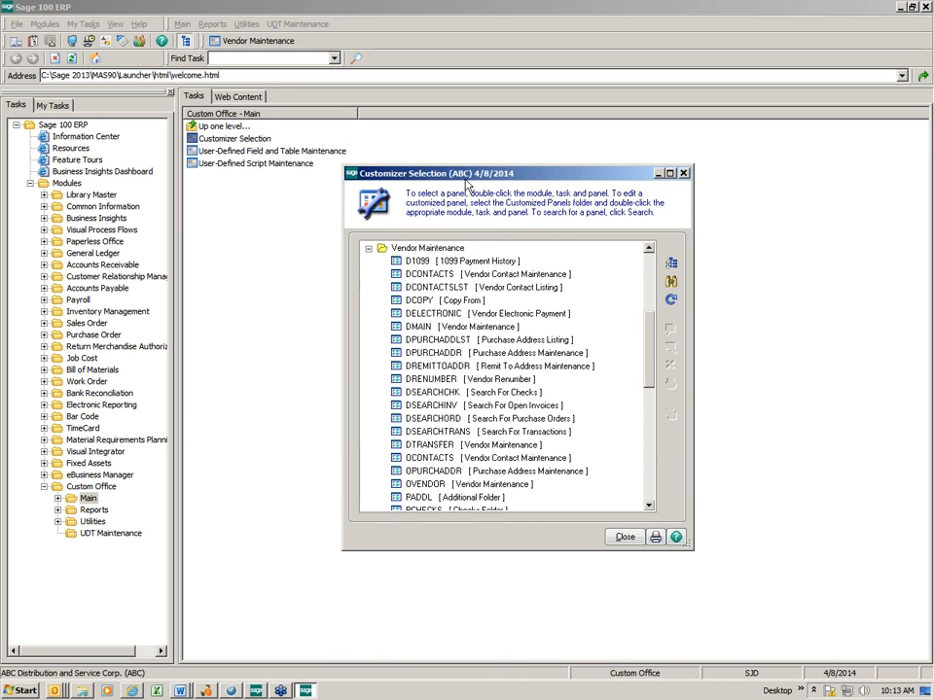
{"action": "left_click_drag", "start_coordinate": [463, 180], "coordinate": [334, 85]}
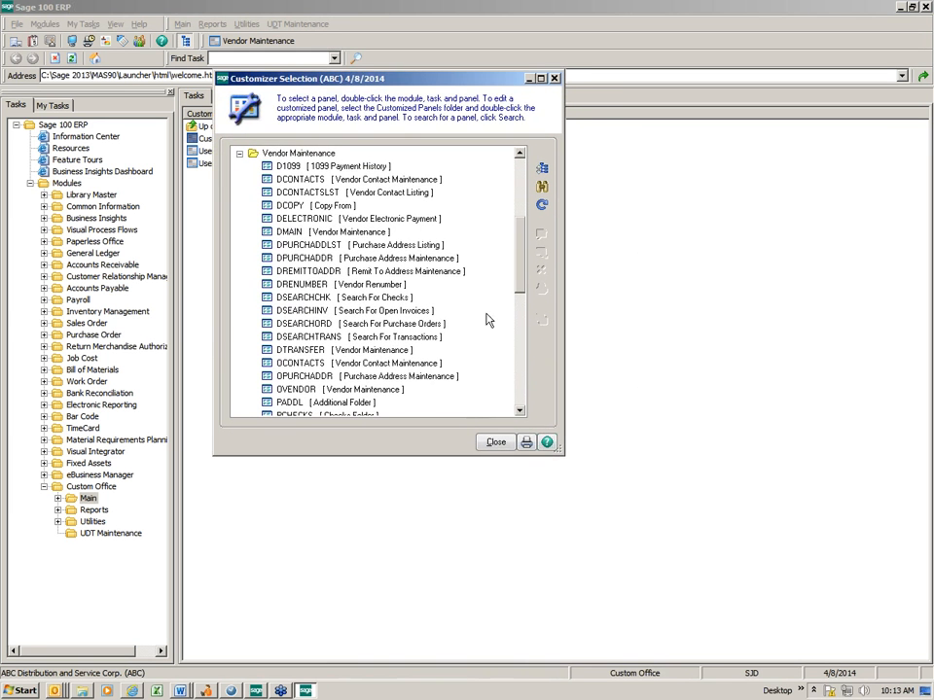
{"action": "mouse_move", "coordinate": [518, 255]}
{"action": "left_mouse_down"}
{"action": "mouse_move", "coordinate": [519, 290]}
{"action": "mouse_move", "coordinate": [520, 267]}
{"action": "left_mouse_up"}
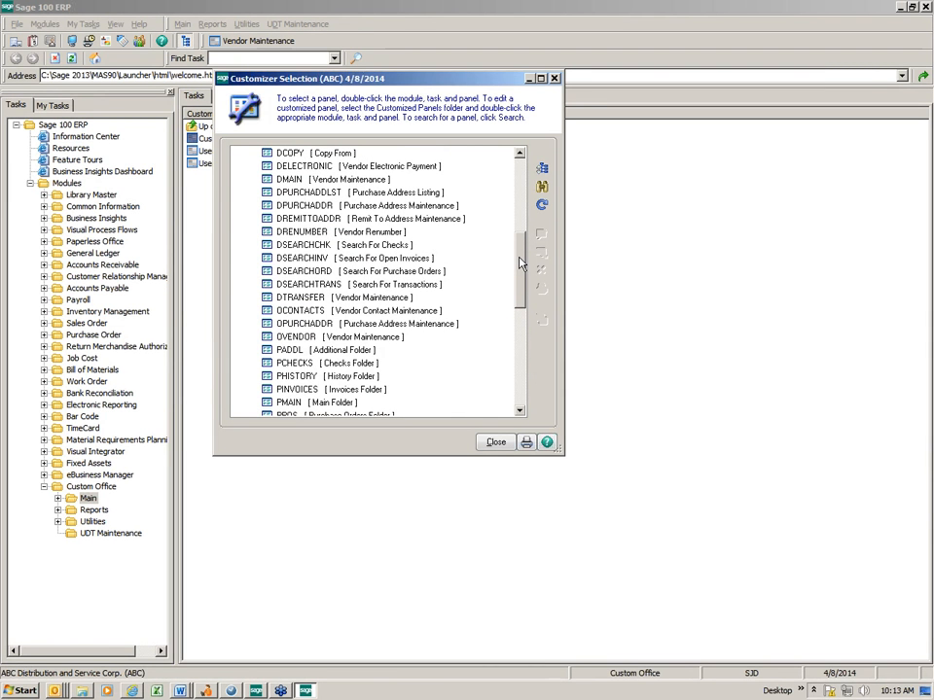
{"action": "left_click_drag", "start_coordinate": [520, 259], "coordinate": [522, 289]}
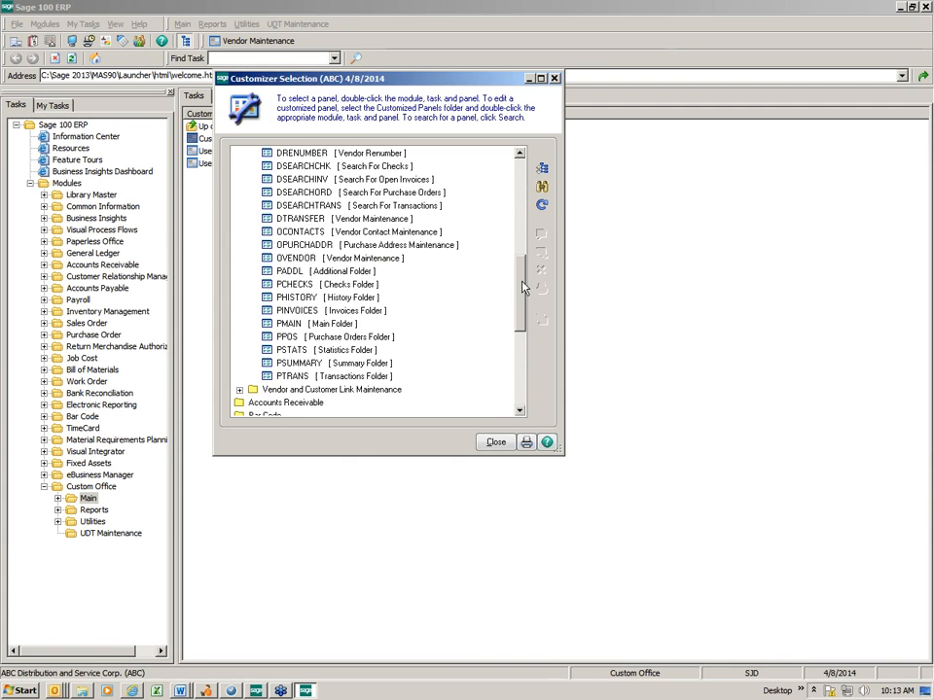
{"action": "left_click", "coordinate": [300, 323]}
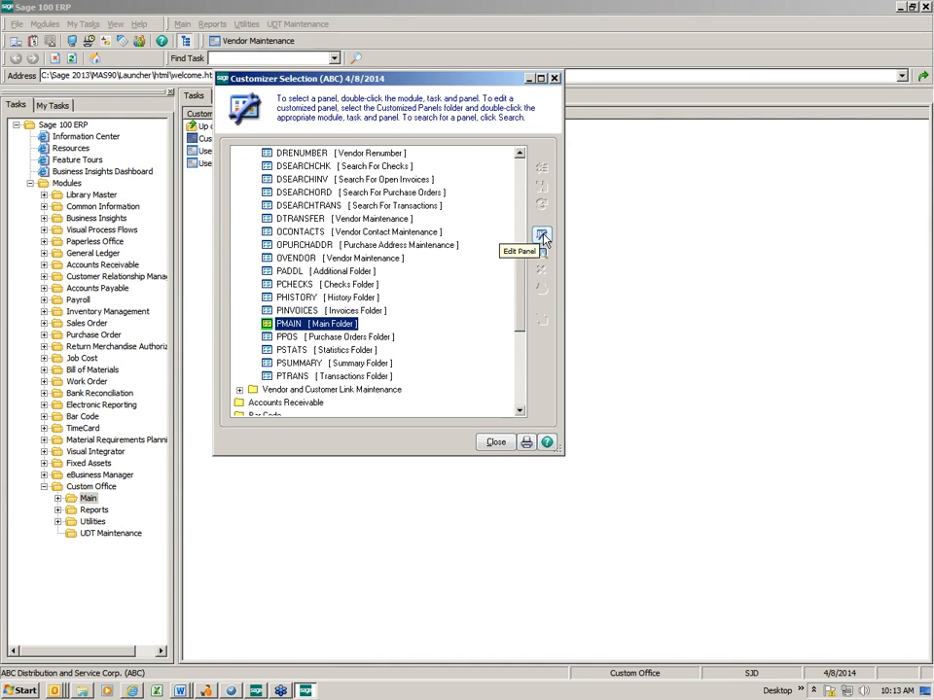
{"action": "left_click", "coordinate": [543, 239]}
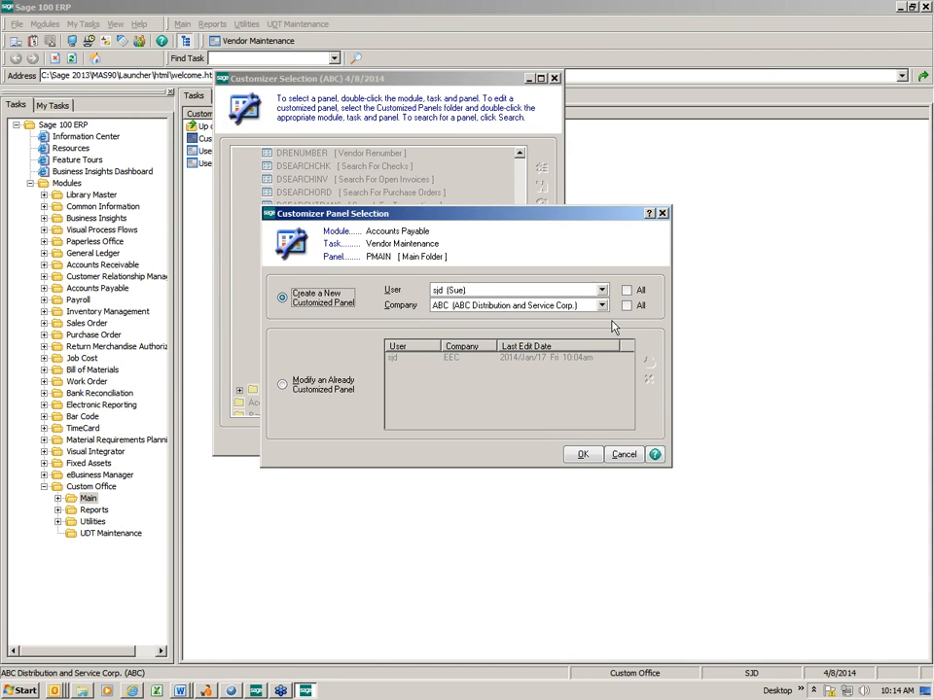
{"action": "left_click", "coordinate": [627, 289]}
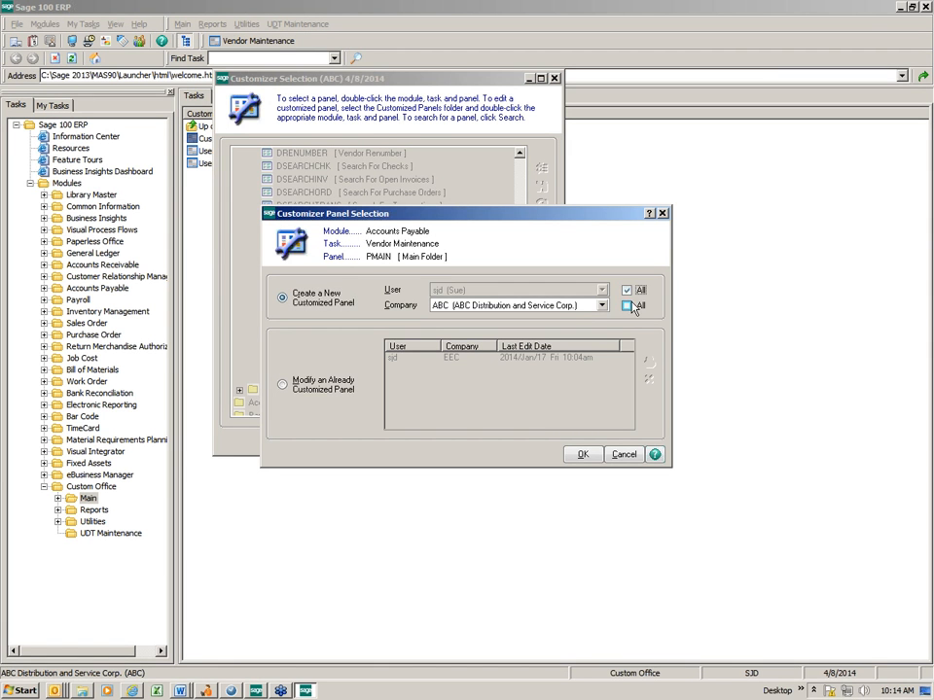
{"action": "left_click", "coordinate": [626, 305]}
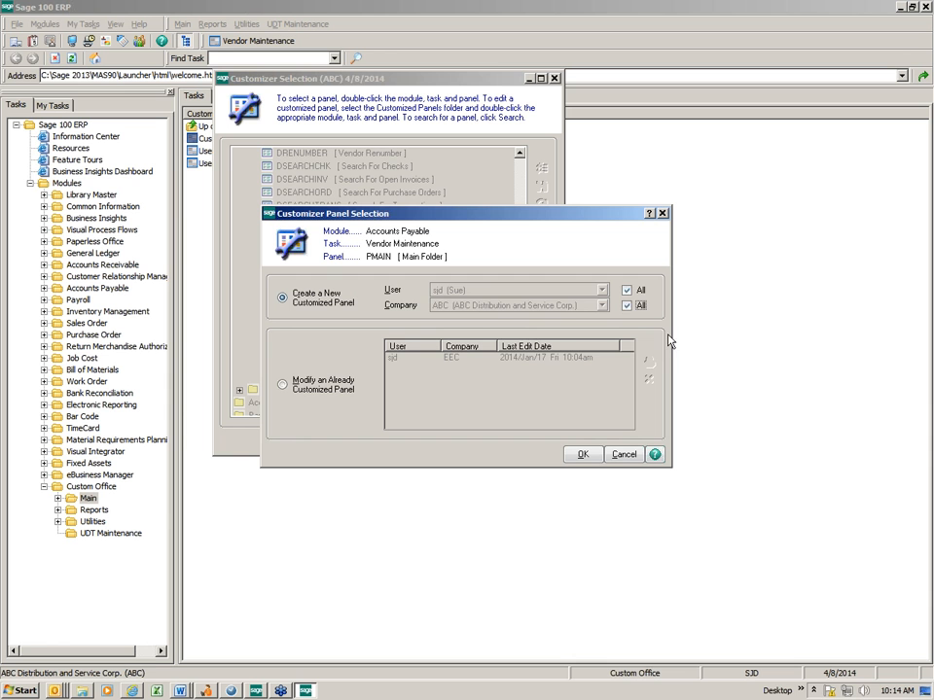
{"action": "left_click", "coordinate": [627, 290]}
{"action": "left_click", "coordinate": [626, 305]}
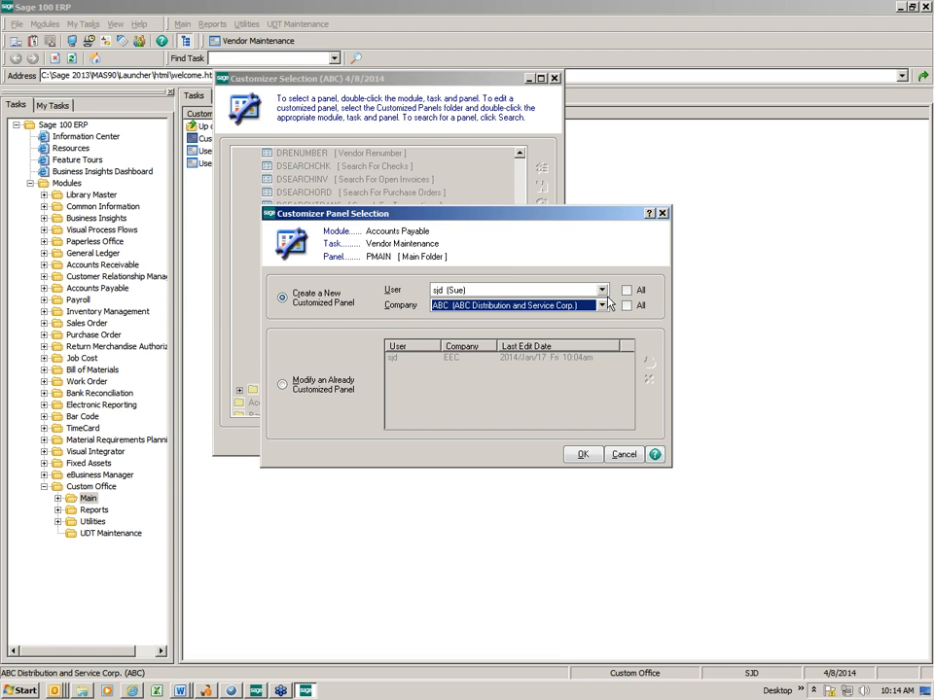
{"action": "left_click", "coordinate": [602, 290]}
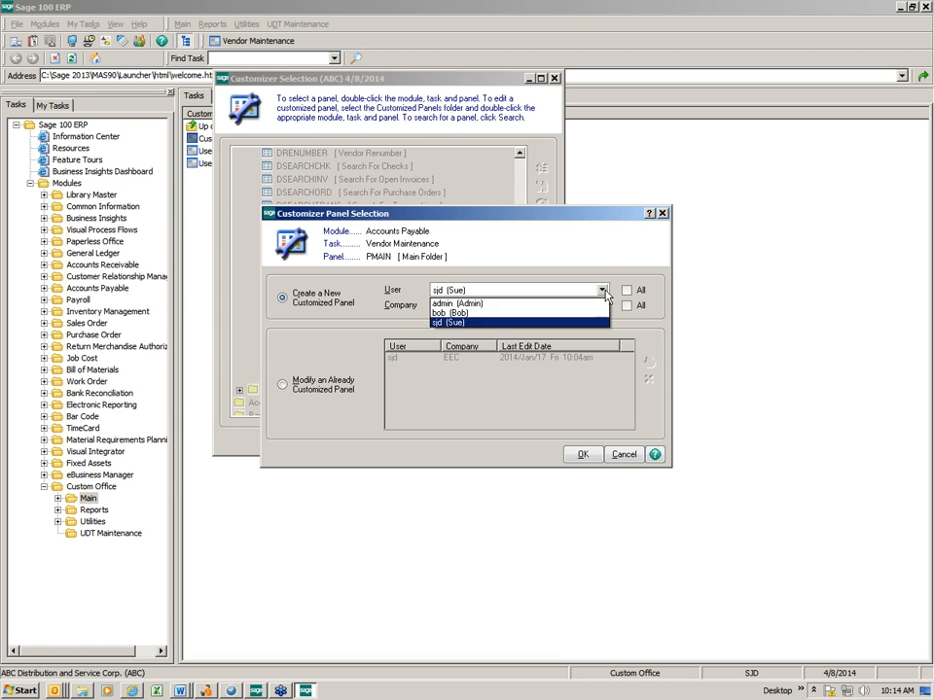
{"action": "left_click", "coordinate": [593, 323]}
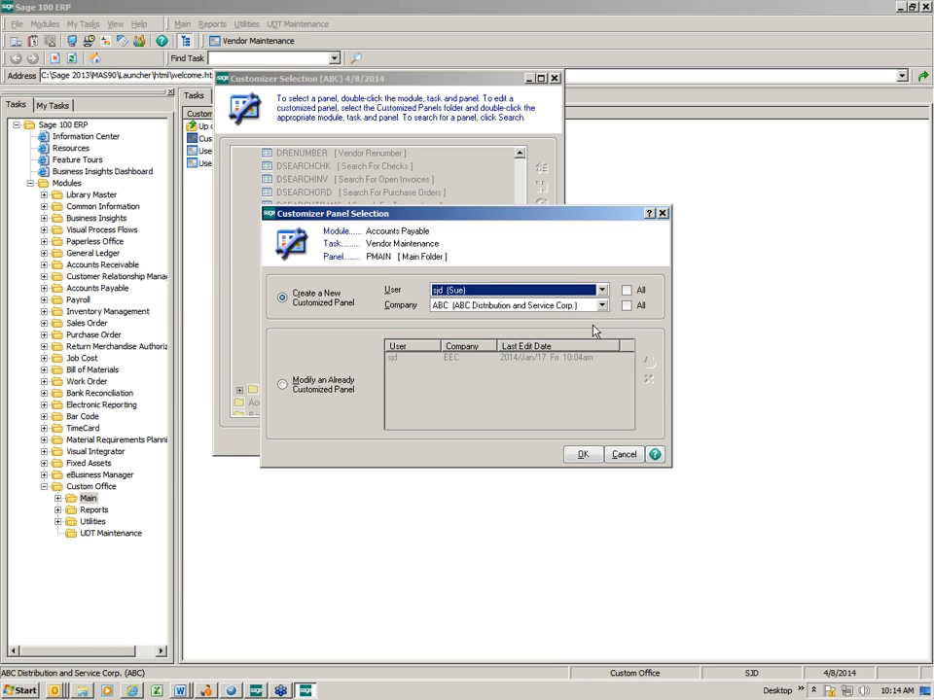
Create a new customized PMAIN panel for all users in company ABC
{"action": "left_click", "coordinate": [627, 290]}
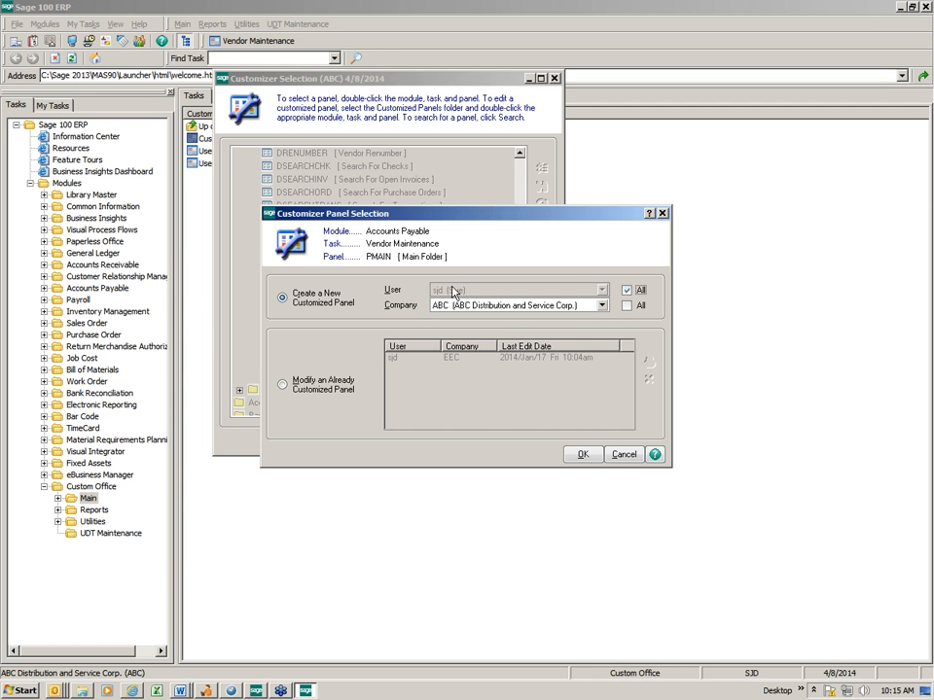
{"action": "left_click", "coordinate": [584, 455]}
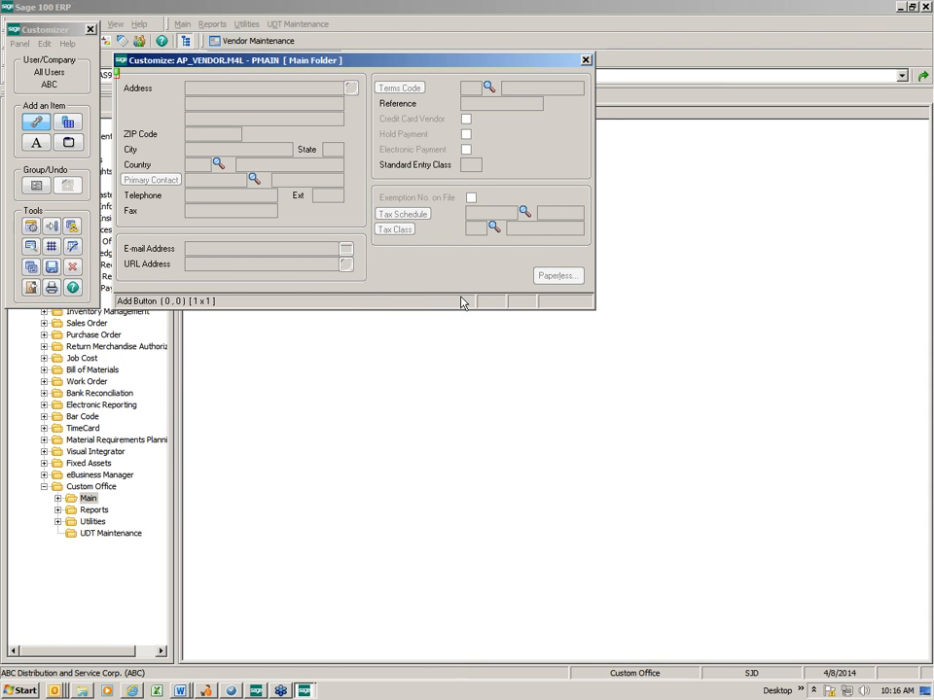
Add the UDF_W9 field below the tax frame, at about column 52, row 18.25, sized about 7 x 1
{"action": "left_click", "coordinate": [70, 124]}
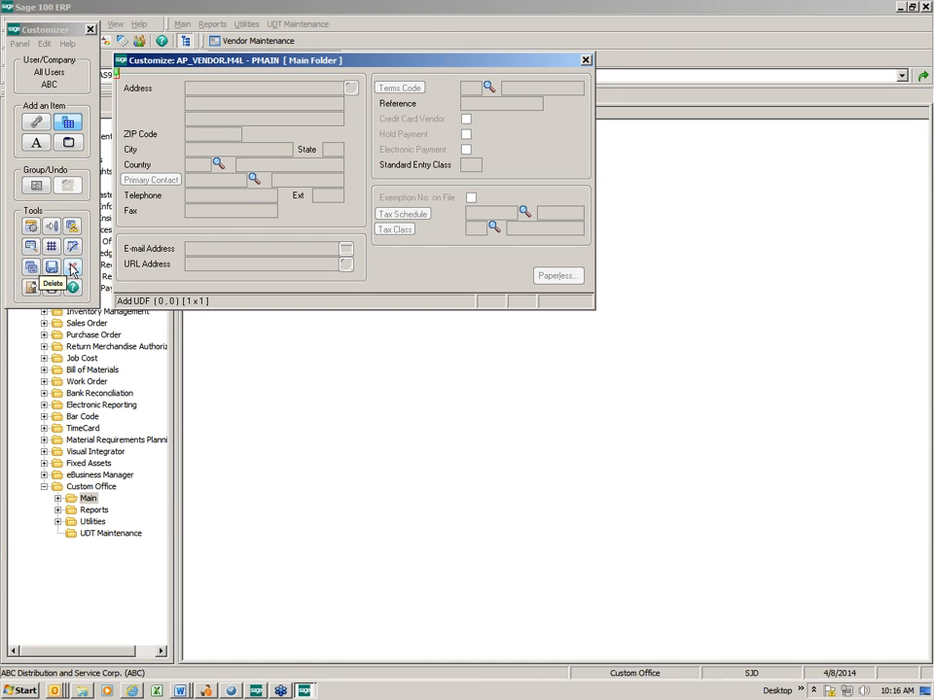
{"action": "left_click", "coordinate": [67, 124]}
{"action": "left_click", "coordinate": [379, 256]}
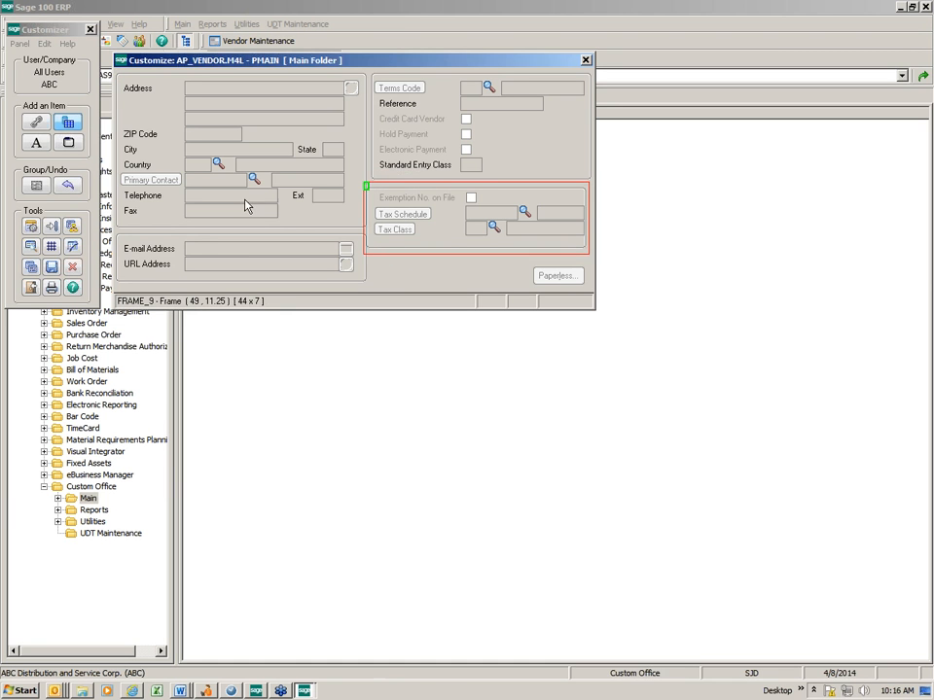
{"action": "left_click", "coordinate": [70, 187]}
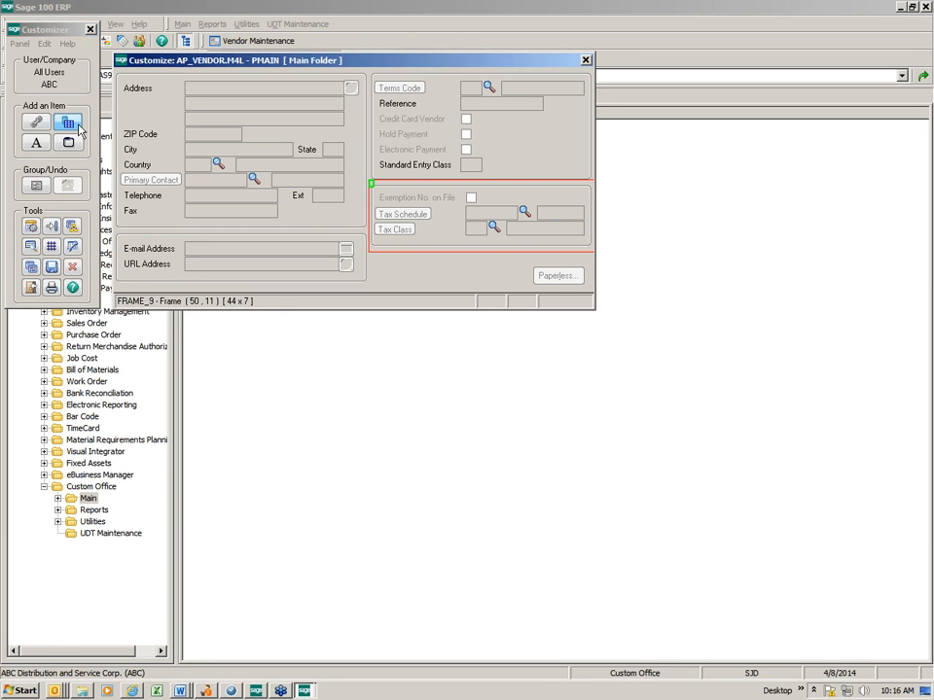
{"action": "left_click", "coordinate": [412, 266]}
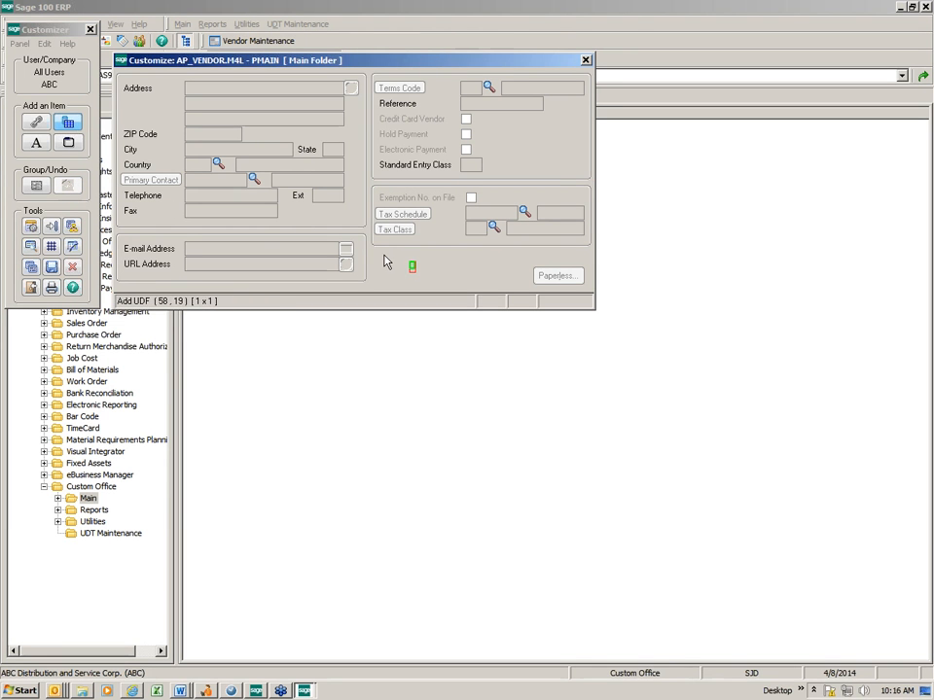
{"action": "left_click_drag", "start_coordinate": [386, 261], "coordinate": [418, 273]}
{"action": "left_click", "coordinate": [234, 205]}
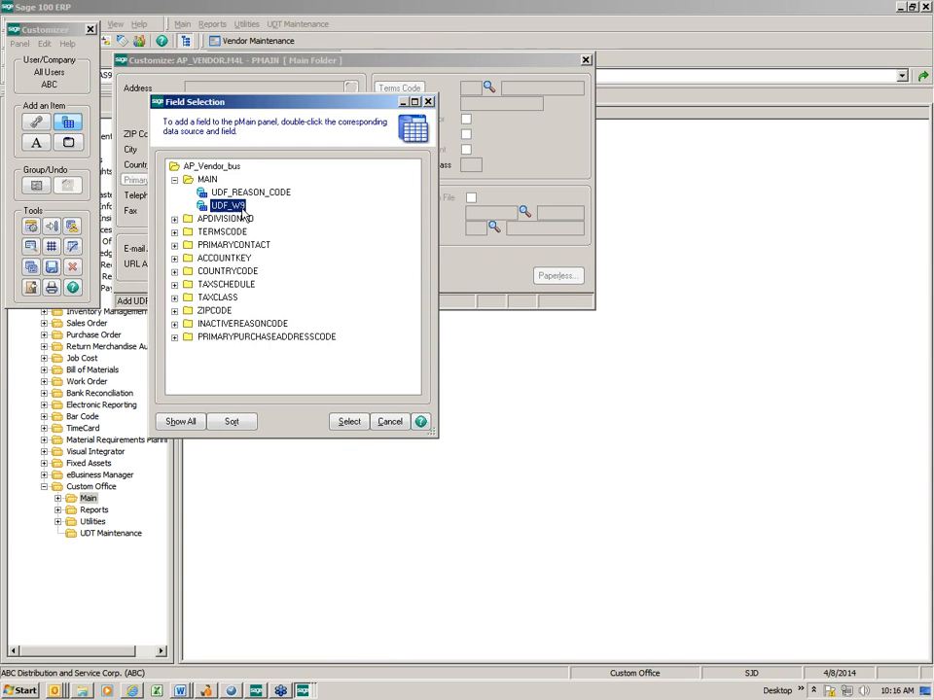
{"action": "left_click", "coordinate": [351, 424]}
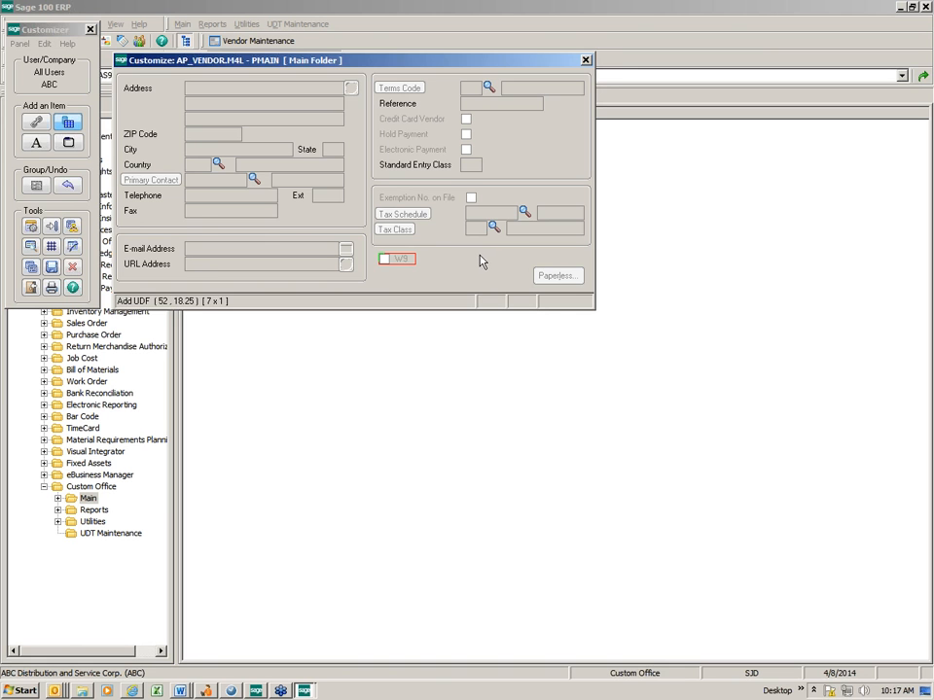
Add the UDF_REASON_CODE field to the right of the W9 check box, at about column 71, row 18.25, sized about 18 x 1
{"action": "left_click_drag", "start_coordinate": [479, 260], "coordinate": [572, 275]}
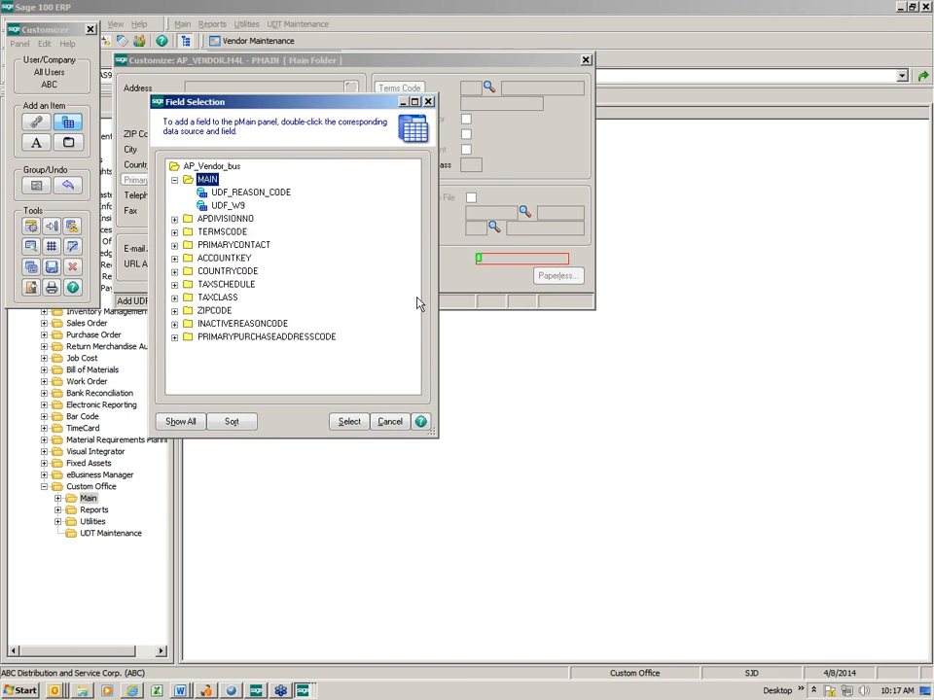
{"action": "left_click", "coordinate": [275, 194]}
{"action": "left_click", "coordinate": [352, 423]}
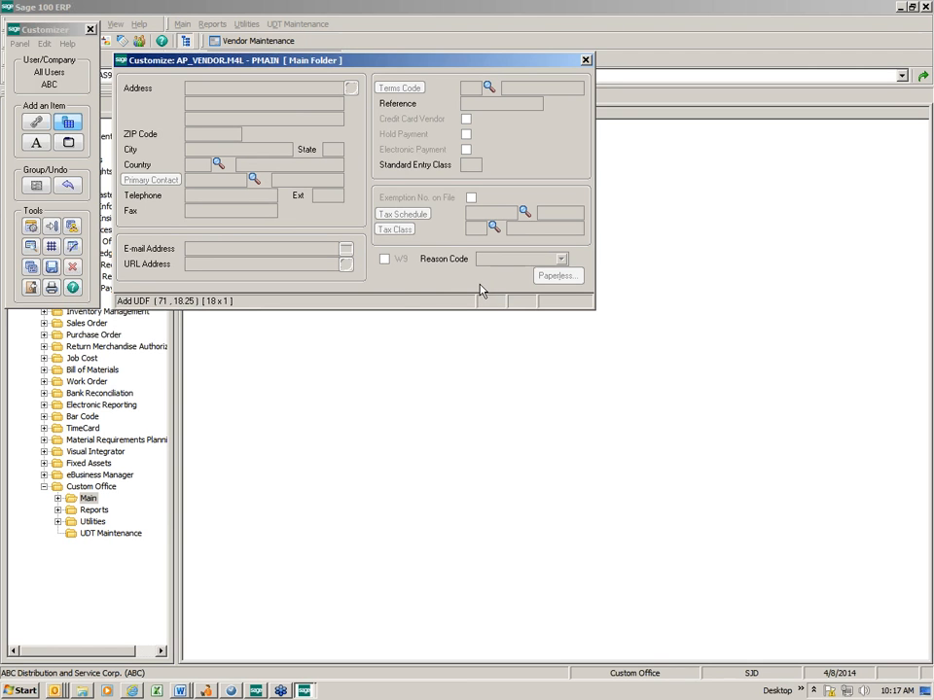
Save the customized PMAIN panel and close the Customizer
{"action": "left_click", "coordinate": [52, 269]}
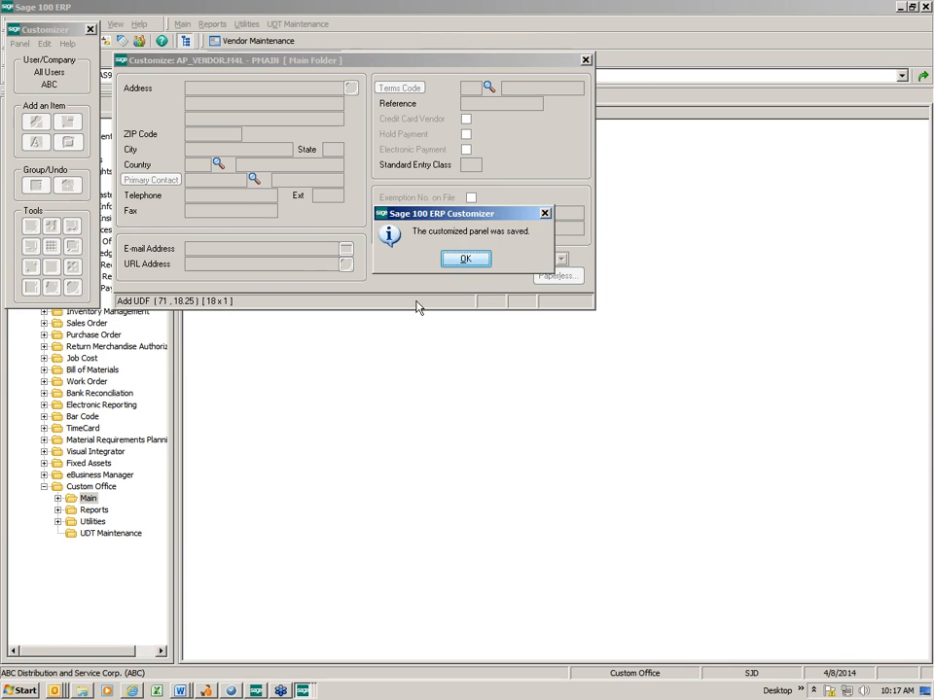
{"action": "left_click", "coordinate": [465, 260]}
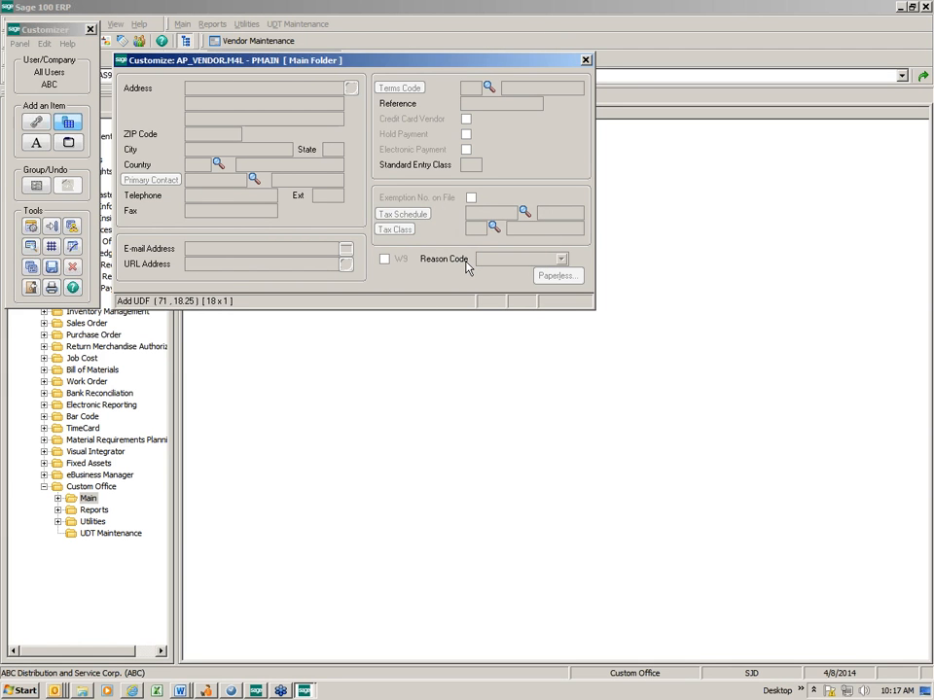
{"action": "left_click", "coordinate": [585, 60]}
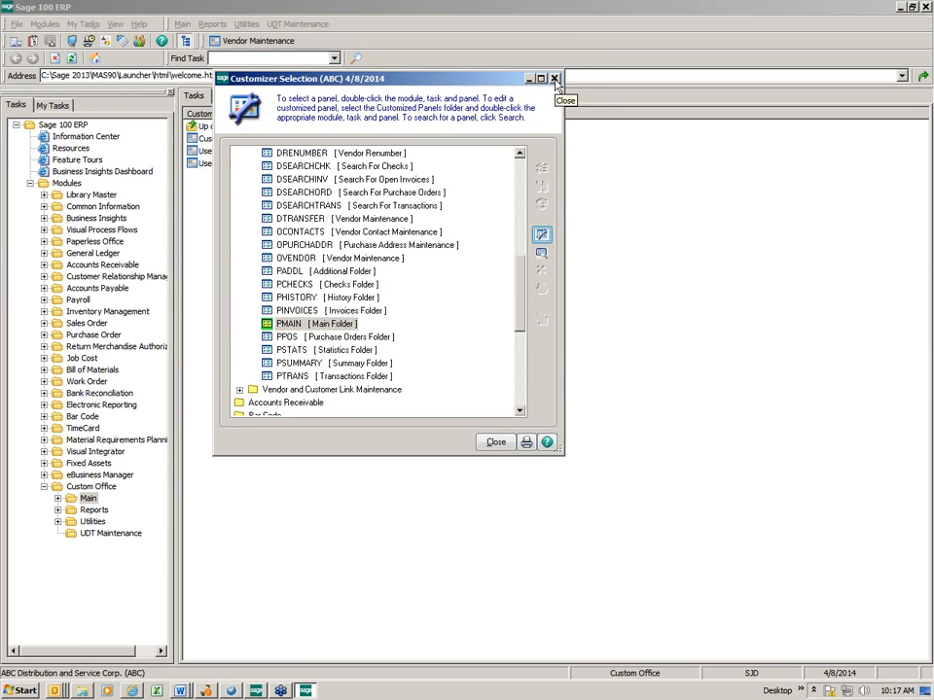
{"action": "left_click", "coordinate": [554, 79]}
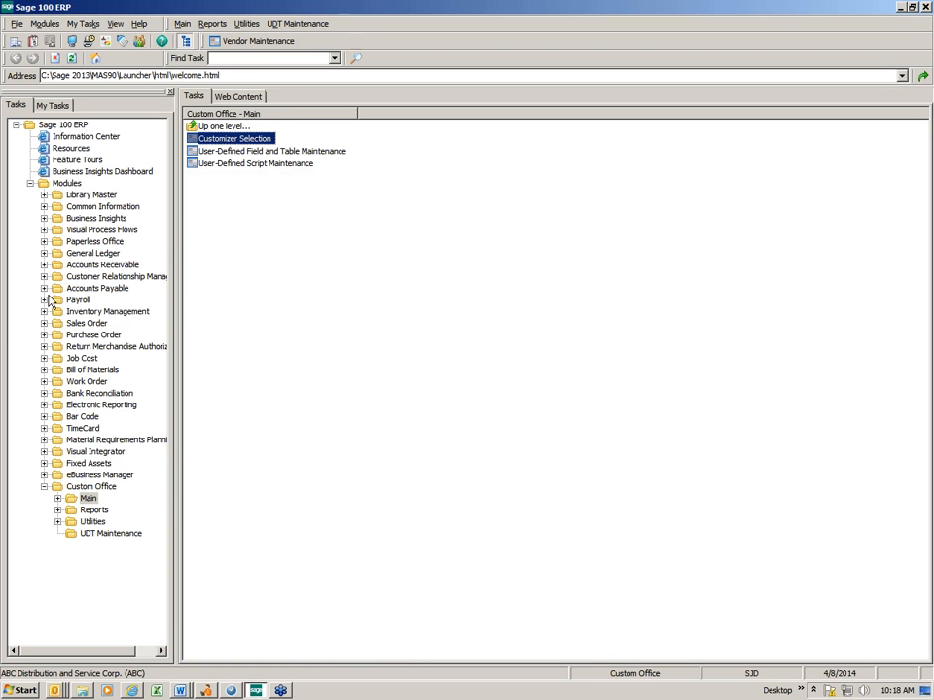
Add a toolbar shortcut for the Accounts Payable Invoice Data Entry task and collapse the Accounts Payable module
{"action": "left_click", "coordinate": [44, 288]}
{"action": "double_click", "coordinate": [73, 304]}
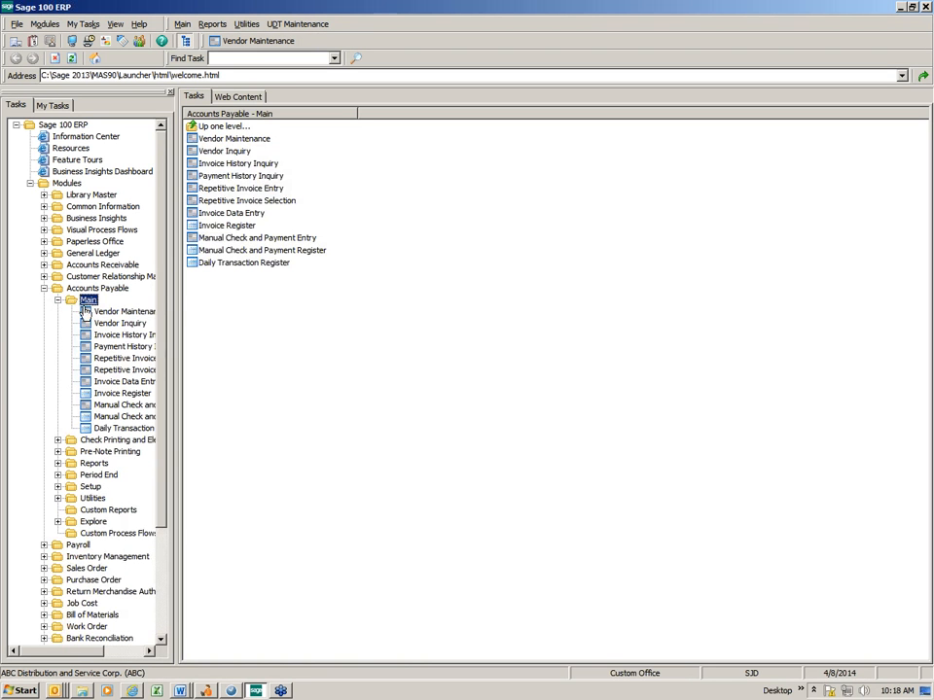
{"action": "left_click_drag", "start_coordinate": [235, 220], "coordinate": [331, 43]}
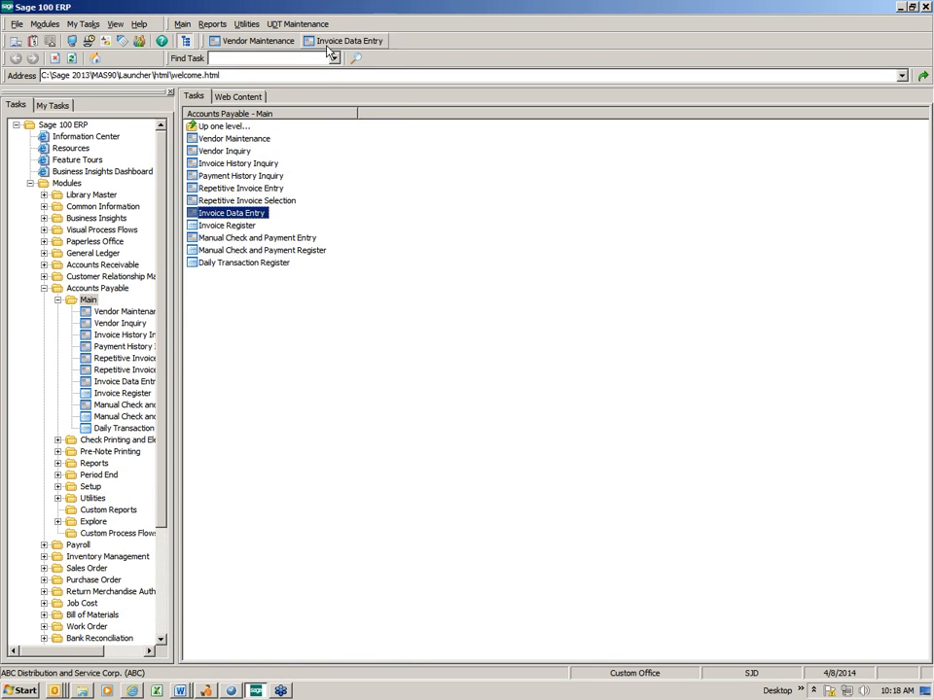
{"action": "left_click", "coordinate": [57, 299]}
{"action": "left_click", "coordinate": [44, 289]}
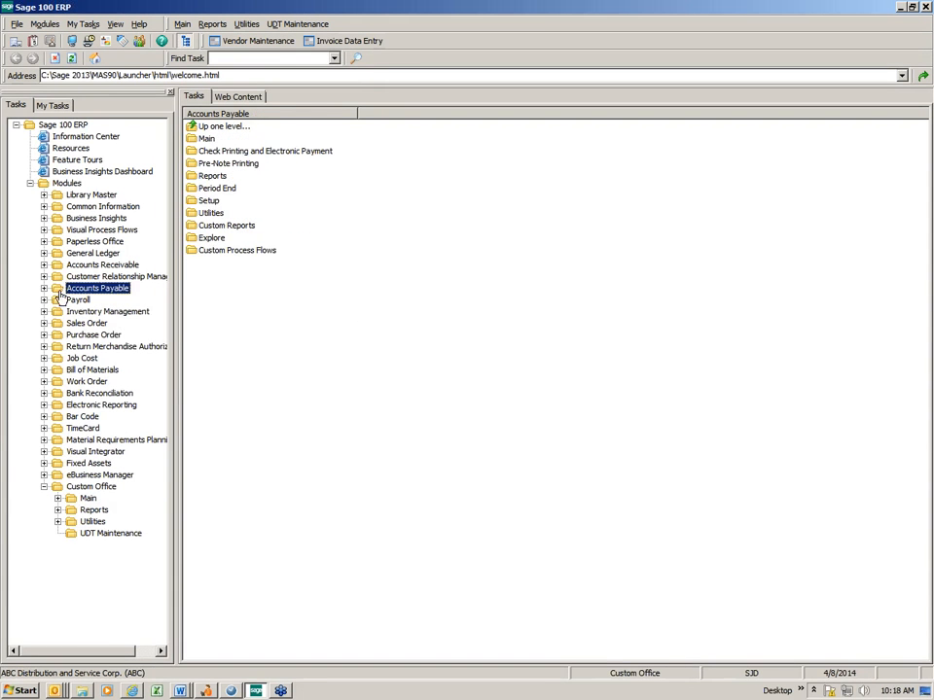
Open Vendor Maintenance with 4/8/2014 as the Accounts Payable accounting date to check the customized main panel
{"action": "left_click", "coordinate": [248, 47]}
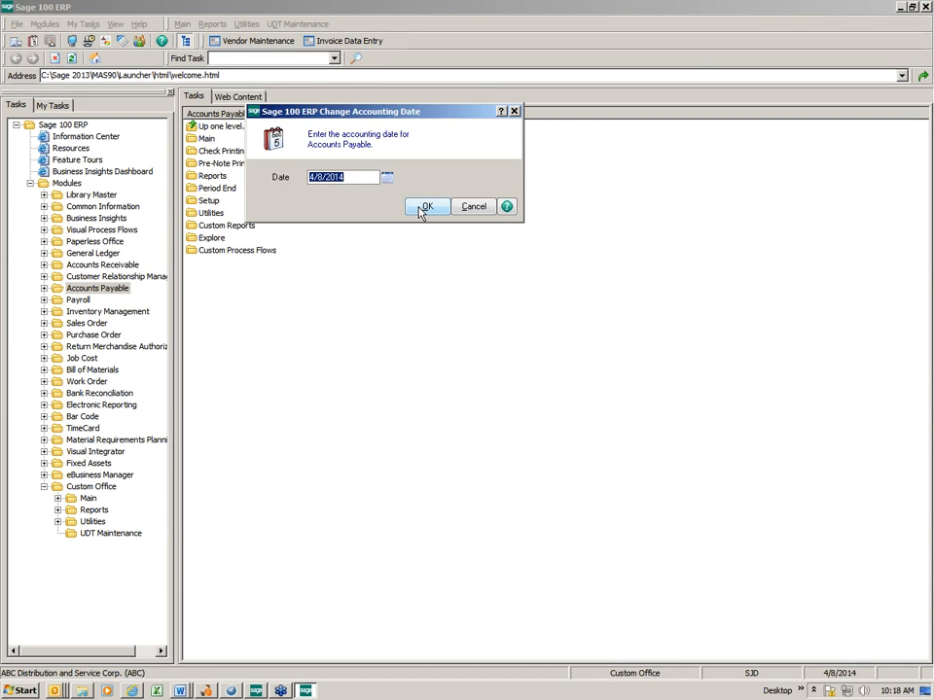
{"action": "left_click", "coordinate": [423, 208]}
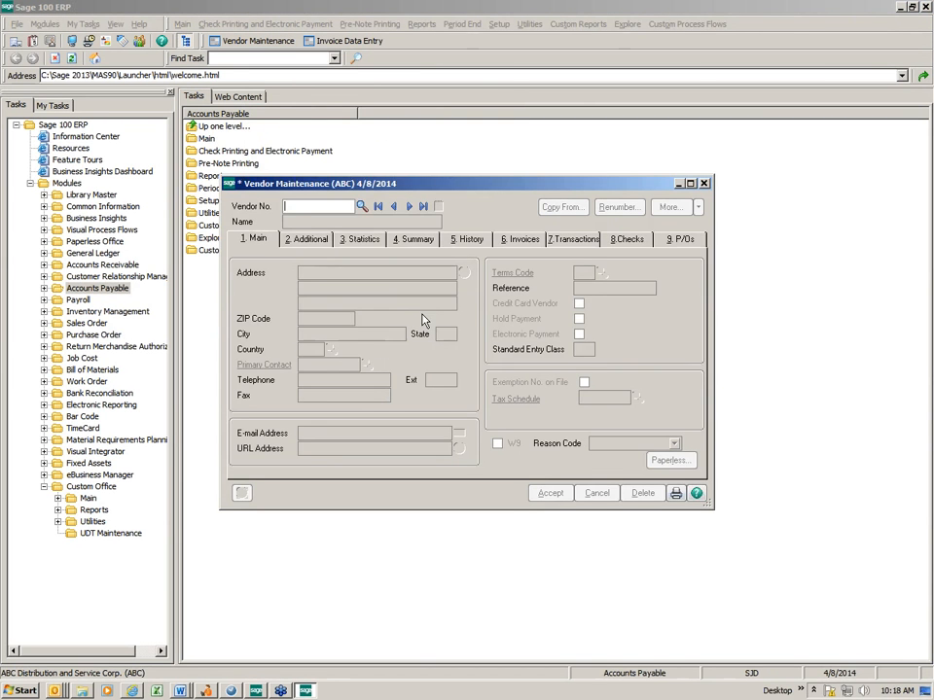
{"action": "left_click_drag", "start_coordinate": [437, 159], "coordinate": [337, 76]}
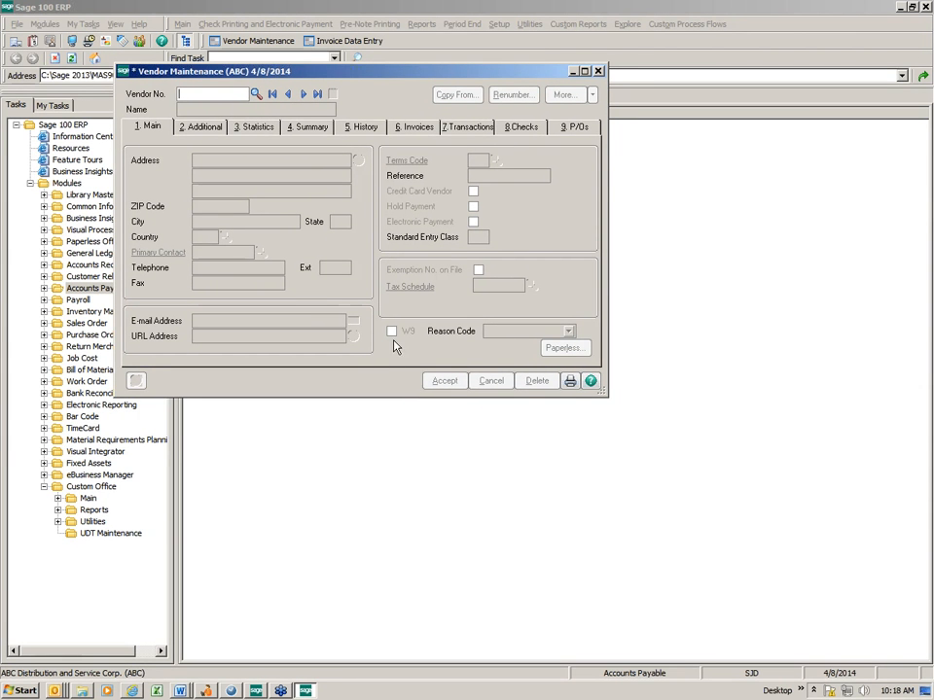
Mark the W9 check box for the vendor Airway Property and save the record
{"action": "left_click", "coordinate": [302, 95]}
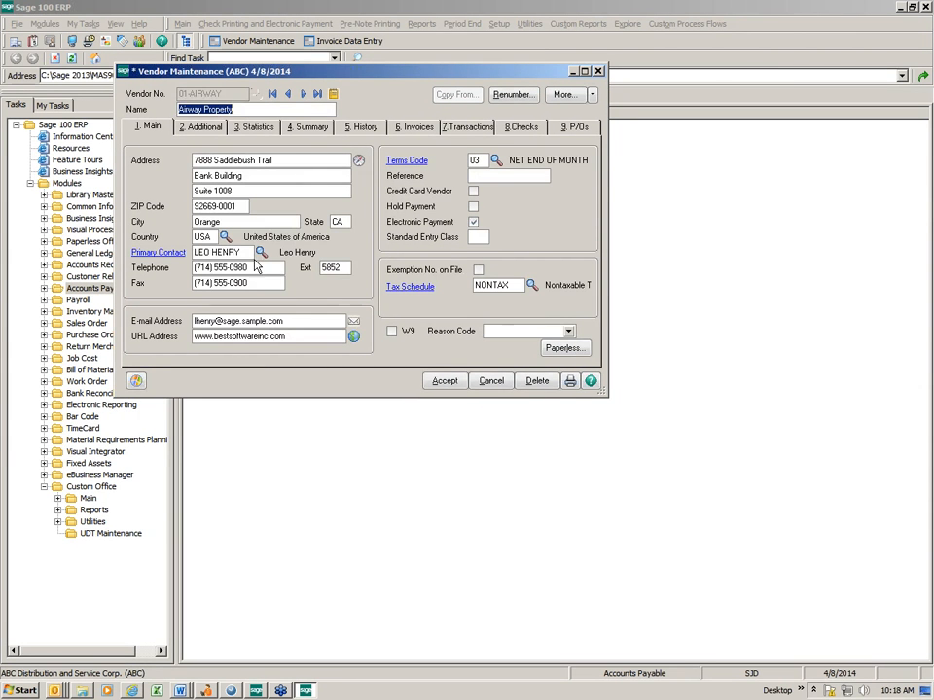
{"action": "left_click", "coordinate": [391, 332]}
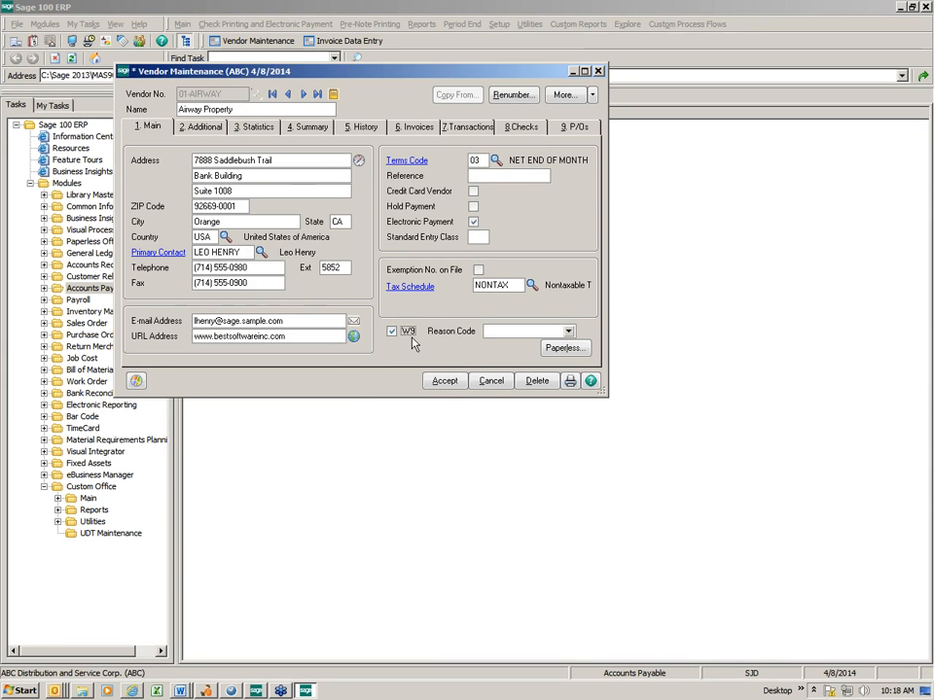
{"action": "left_click", "coordinate": [447, 388]}
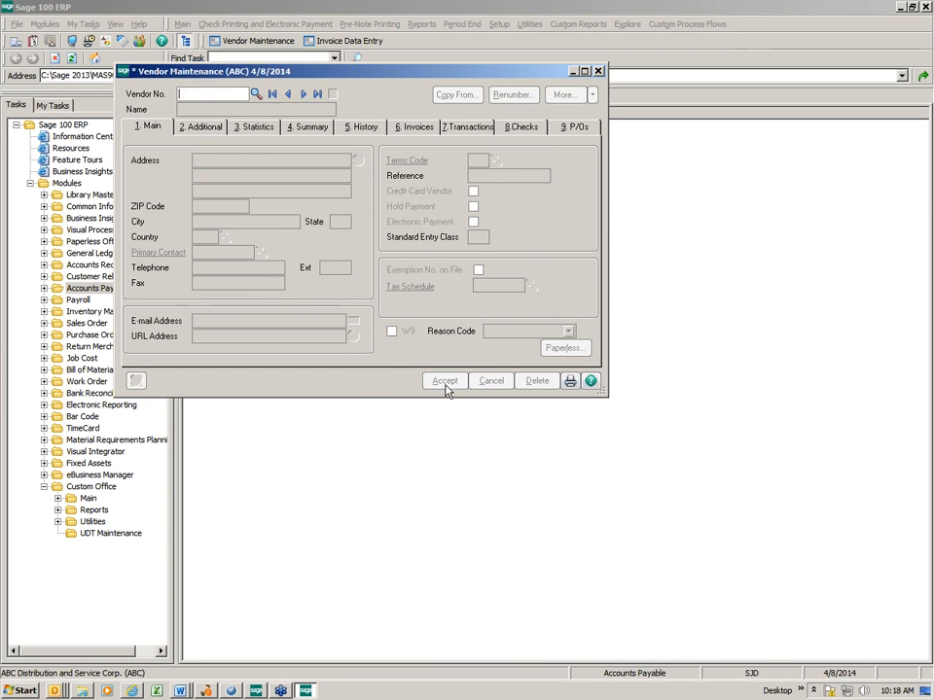
Set the Reason Code to No Response for the vendor Allclimate Maintenance and save the record
{"action": "left_click", "coordinate": [303, 94]}
{"action": "left_click", "coordinate": [577, 493]}
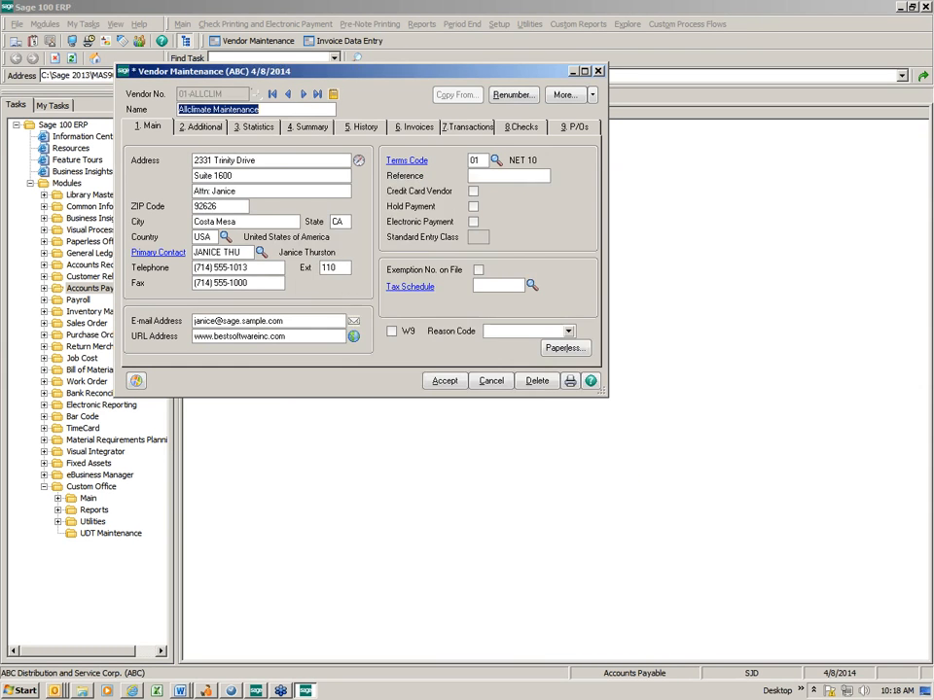
{"action": "left_click", "coordinate": [572, 336]}
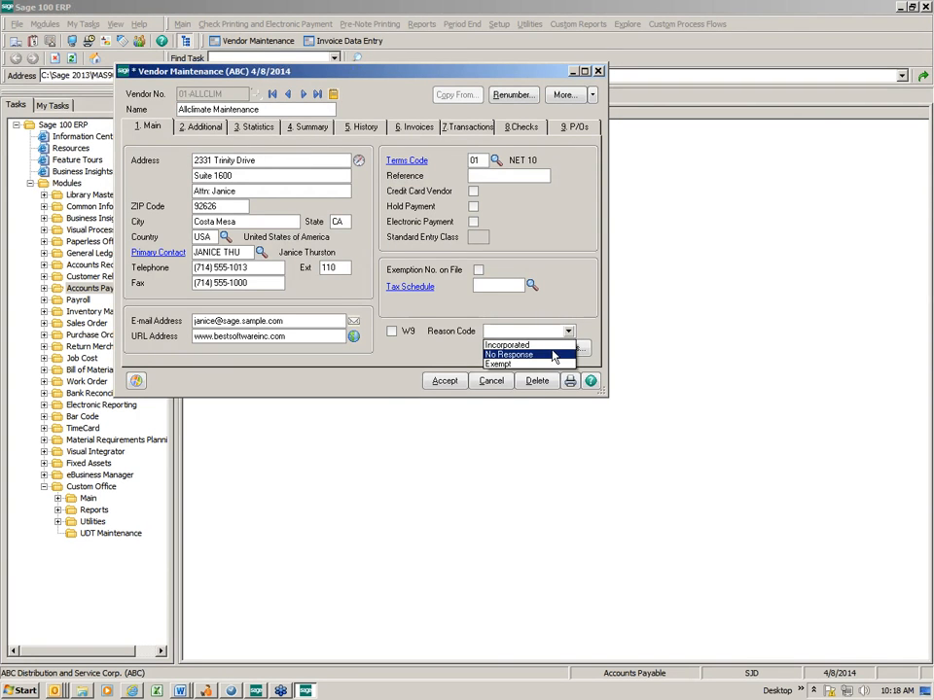
{"action": "left_click", "coordinate": [544, 352]}
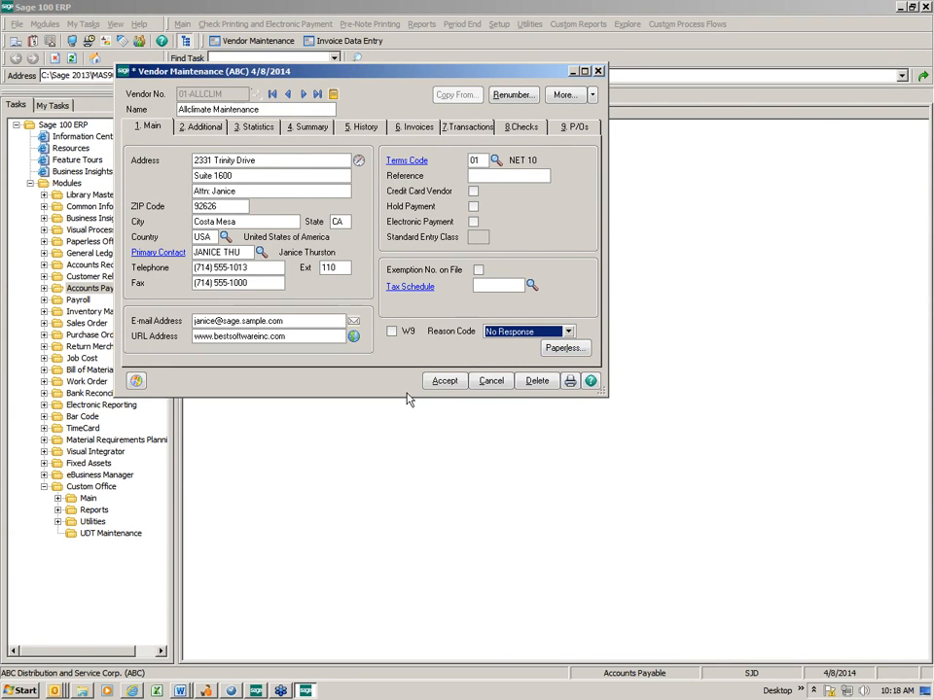
{"action": "left_click", "coordinate": [448, 382]}
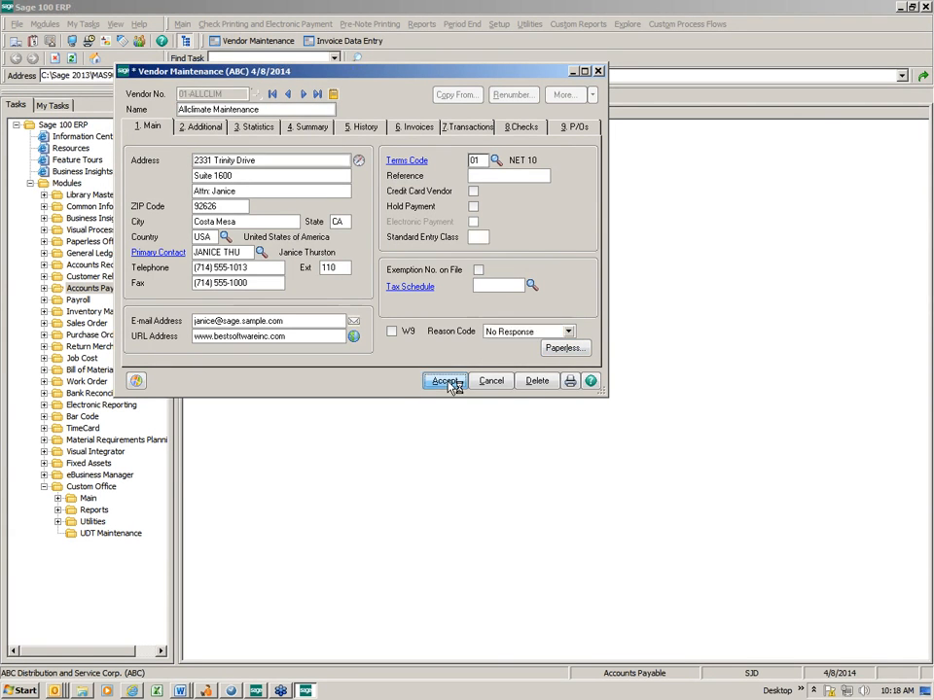
Mark the W9 check box for Anders Auto Repair and create a vendor memo with code W9 and description "w9 on file"
{"action": "left_click", "coordinate": [303, 93]}
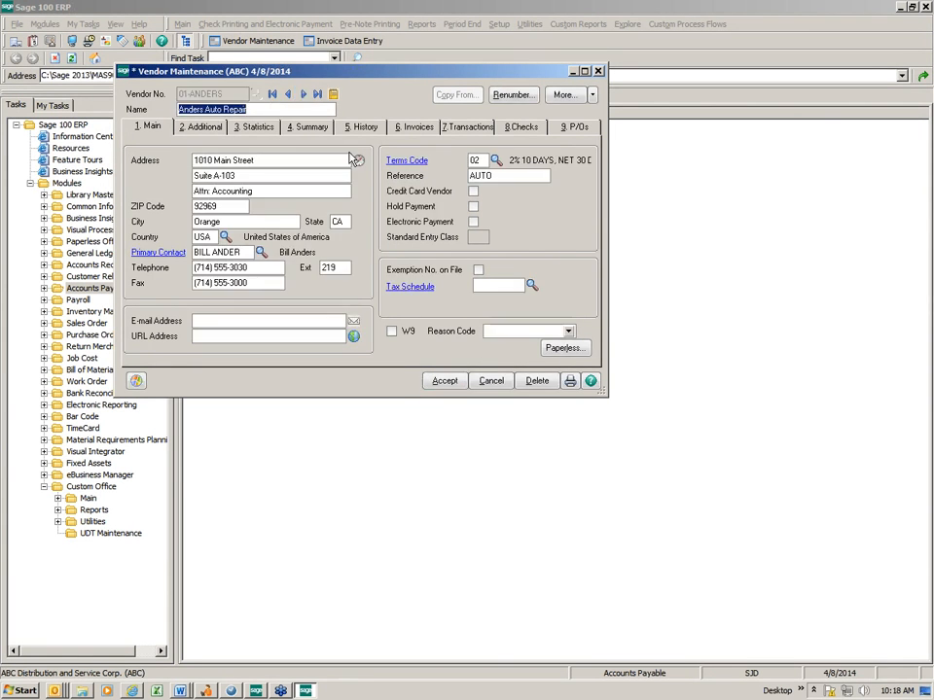
{"action": "left_click", "coordinate": [391, 330]}
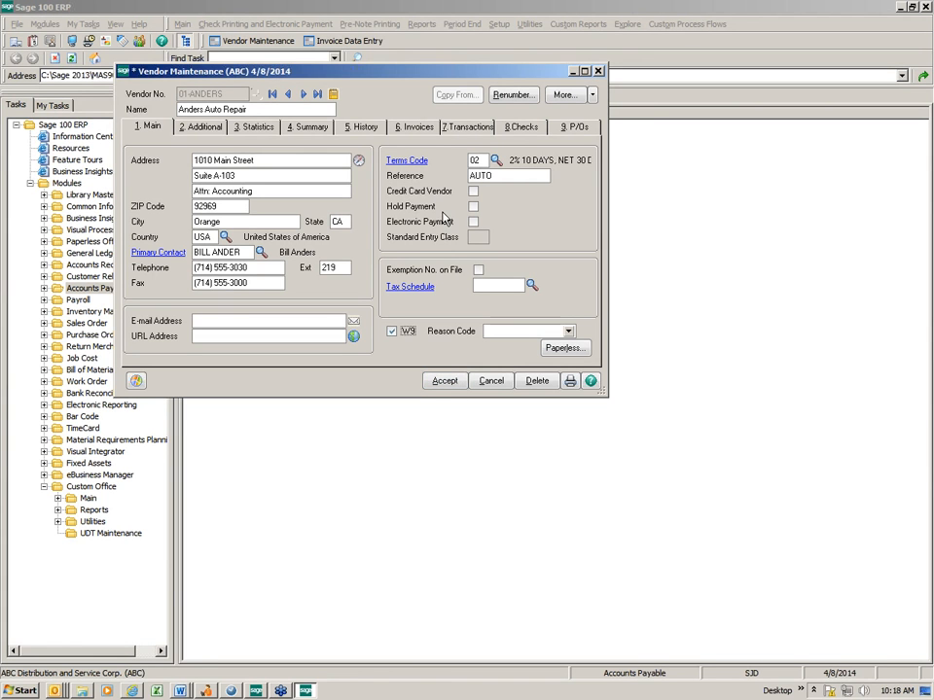
{"action": "left_click", "coordinate": [332, 94]}
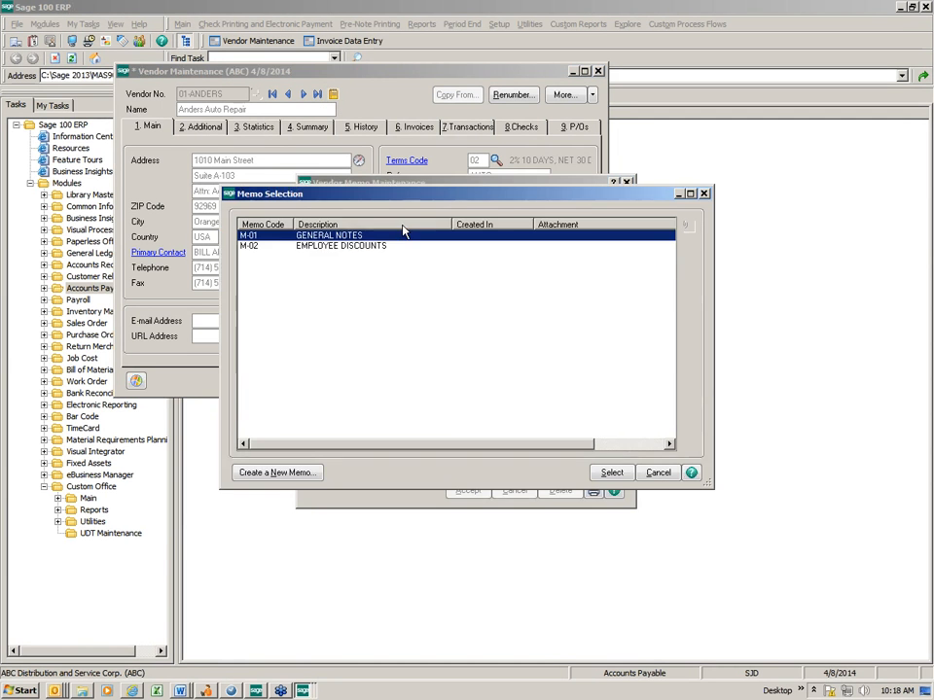
{"action": "left_click", "coordinate": [292, 480]}
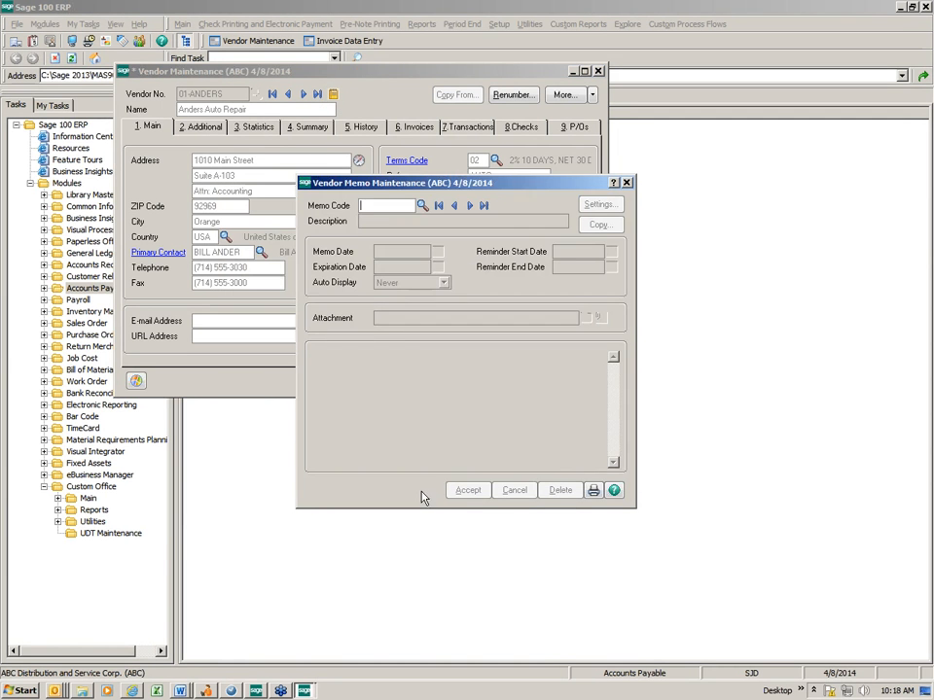
{"action": "type", "text": "W9"}
{"action": "key", "text": "Tab"}
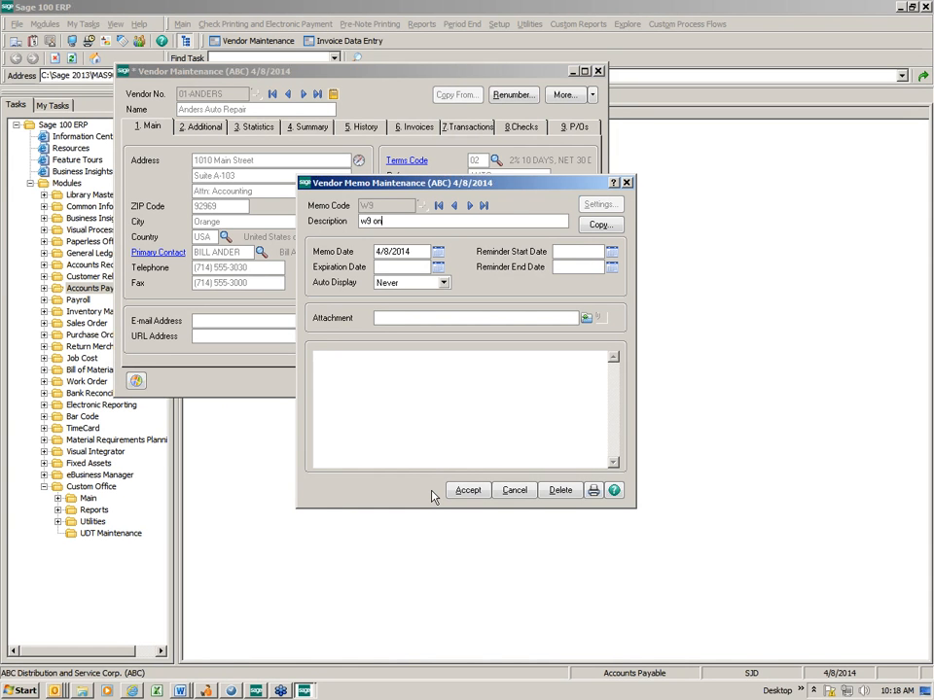
{"action": "type", "text": "w9 on file"}
{"action": "key", "text": "Tab"}
{"action": "left_click", "coordinate": [586, 318]}
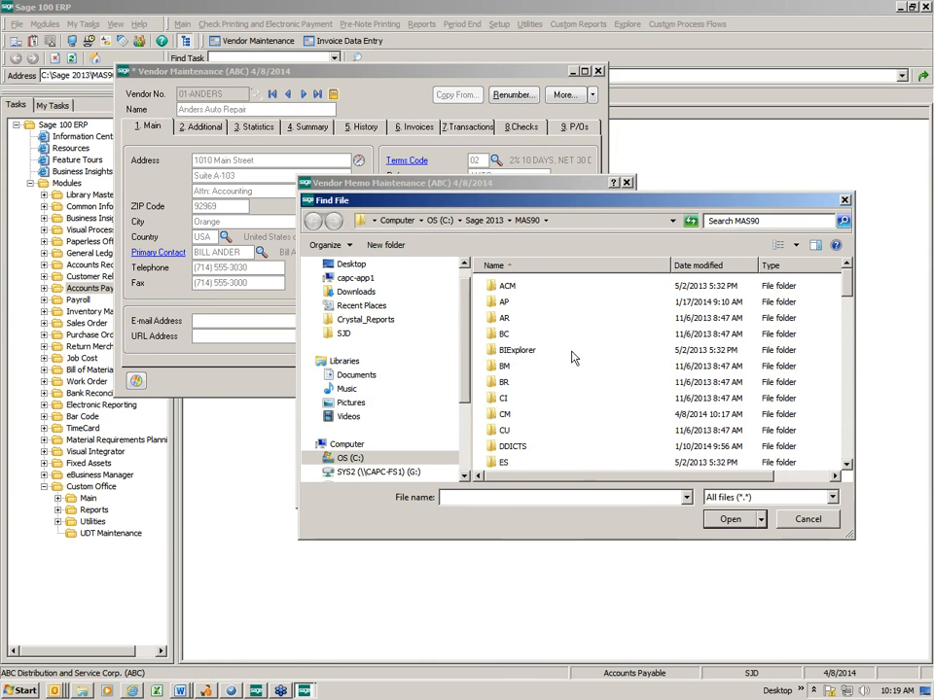
{"action": "left_click_drag", "start_coordinate": [562, 209], "coordinate": [363, 170]}
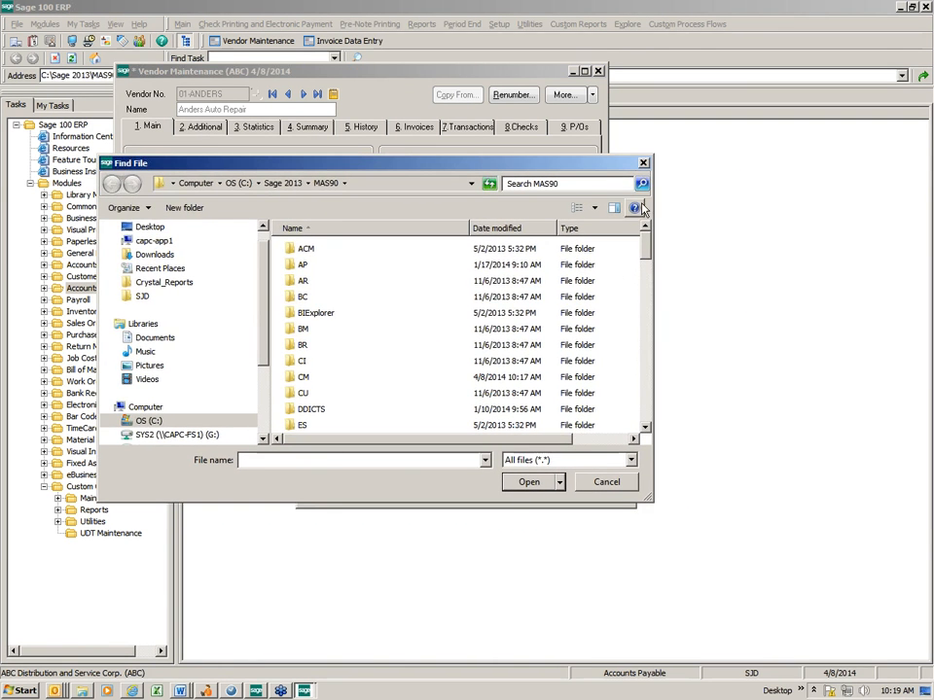
{"action": "left_click", "coordinate": [642, 165]}
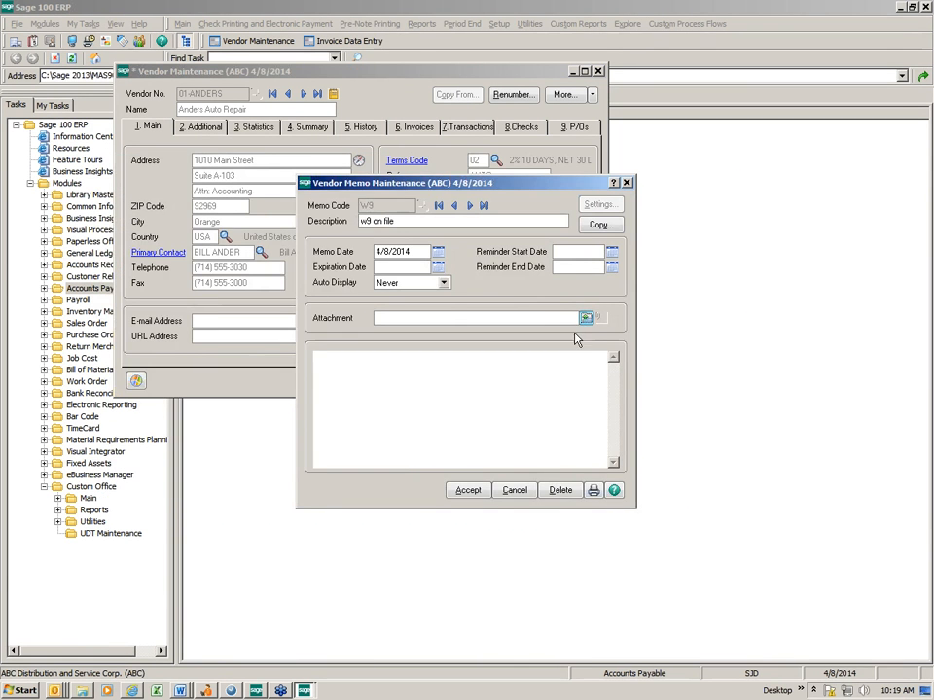
Save the W9 memo and the Anders Auto Repair vendor record
{"action": "left_click", "coordinate": [467, 490]}
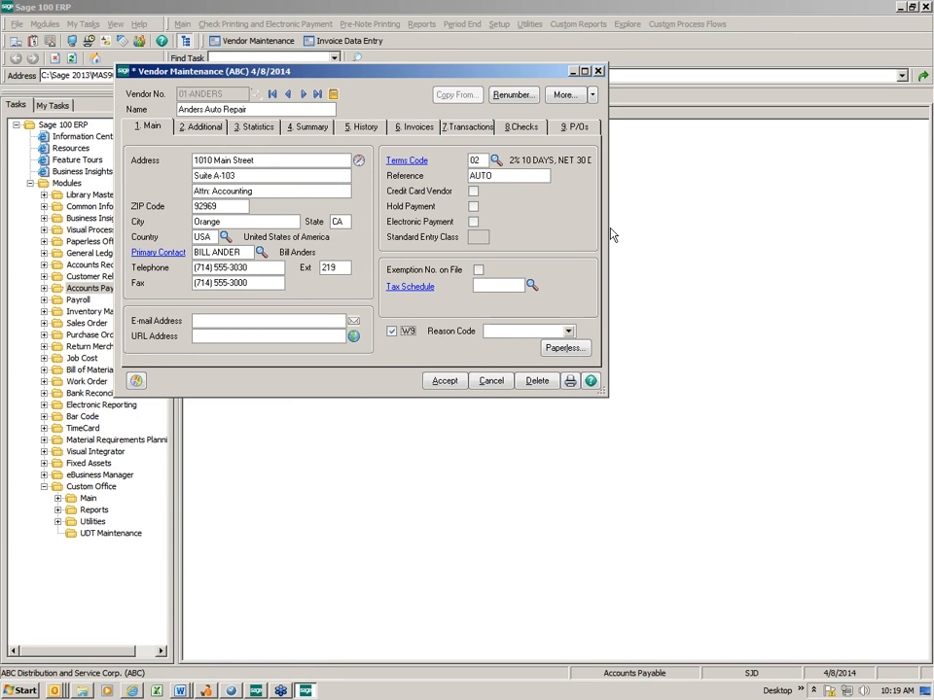
{"action": "left_click", "coordinate": [455, 388]}
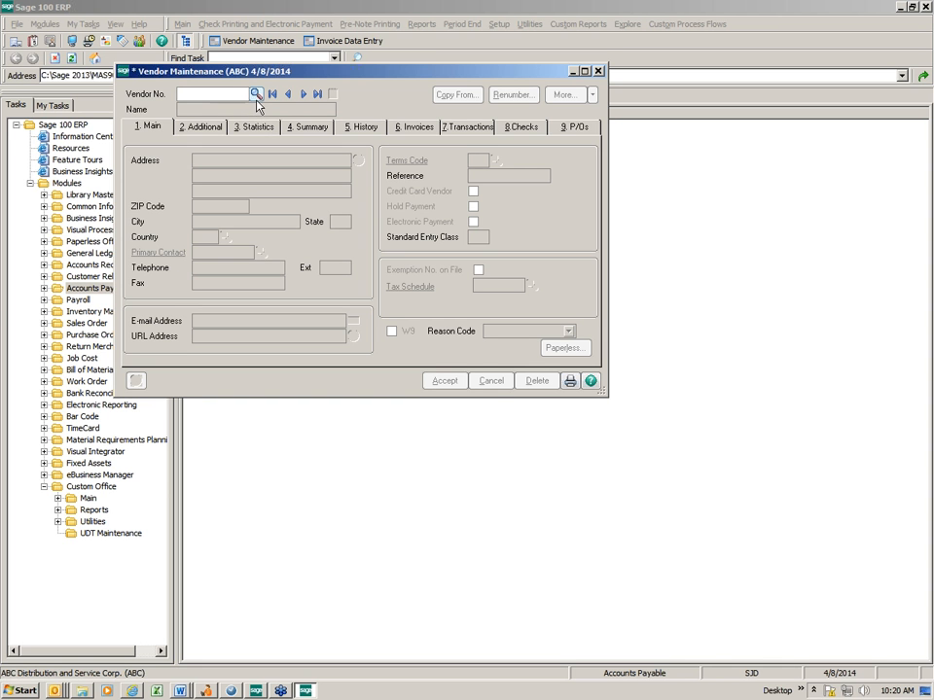
Start a new custom view of the vendor number lookup with the description "Vendor list" and make it the default view
{"action": "left_click", "coordinate": [256, 97]}
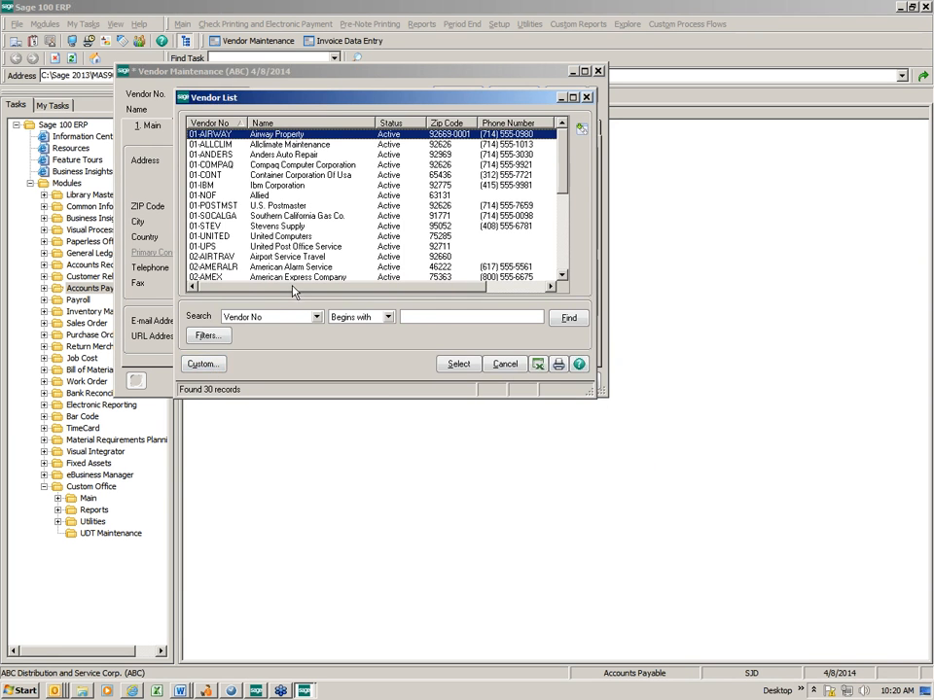
{"action": "mouse_move", "coordinate": [293, 287]}
{"action": "left_mouse_down"}
{"action": "mouse_move", "coordinate": [417, 301]}
{"action": "mouse_move", "coordinate": [275, 293]}
{"action": "left_mouse_up"}
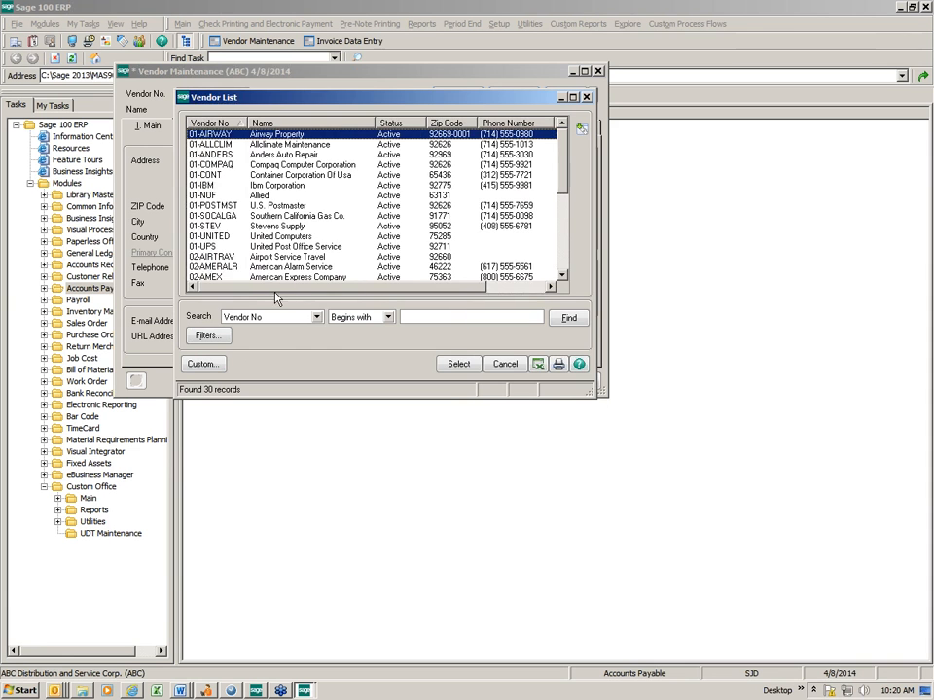
{"action": "left_click", "coordinate": [200, 367]}
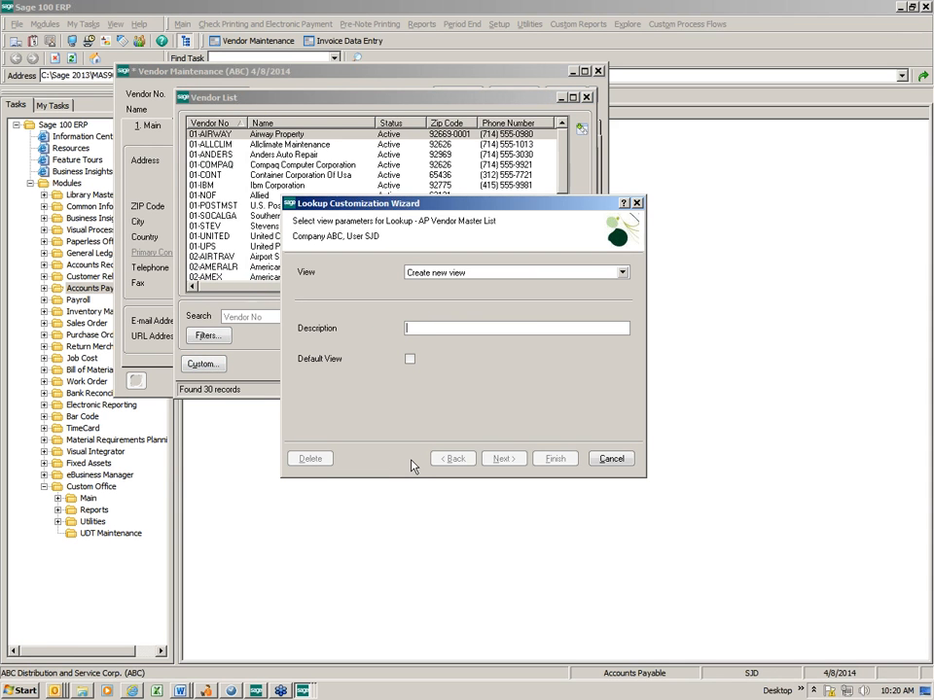
{"action": "type", "text": "Vendor list"}
{"action": "left_click", "coordinate": [409, 359]}
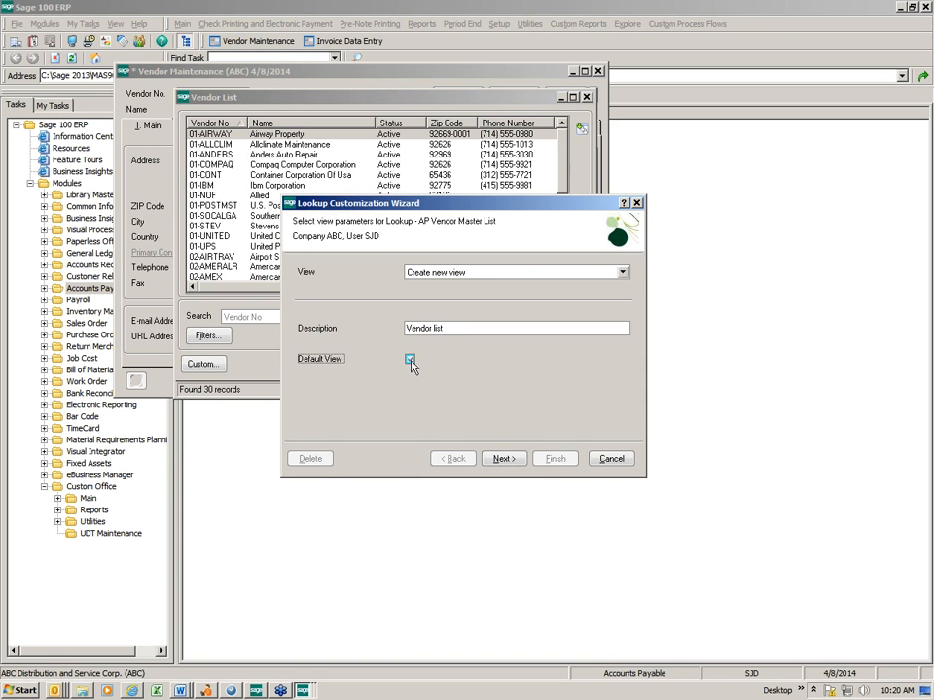
Remove the Sort Field column from the columns selected for the new lookup view
{"action": "left_click", "coordinate": [506, 463]}
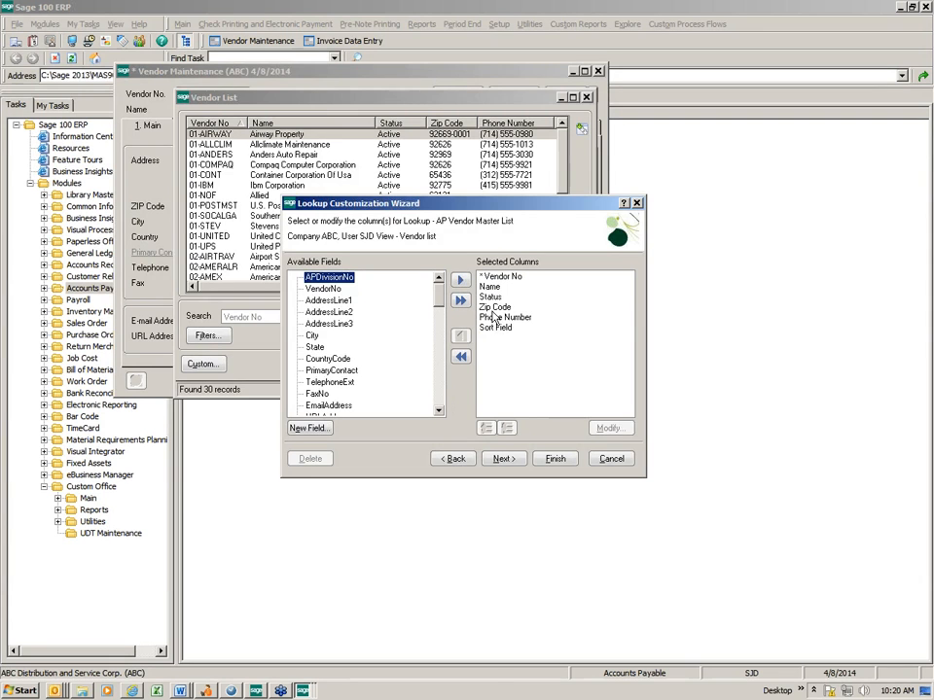
{"action": "left_click", "coordinate": [496, 327]}
{"action": "double_click", "coordinate": [496, 327]}
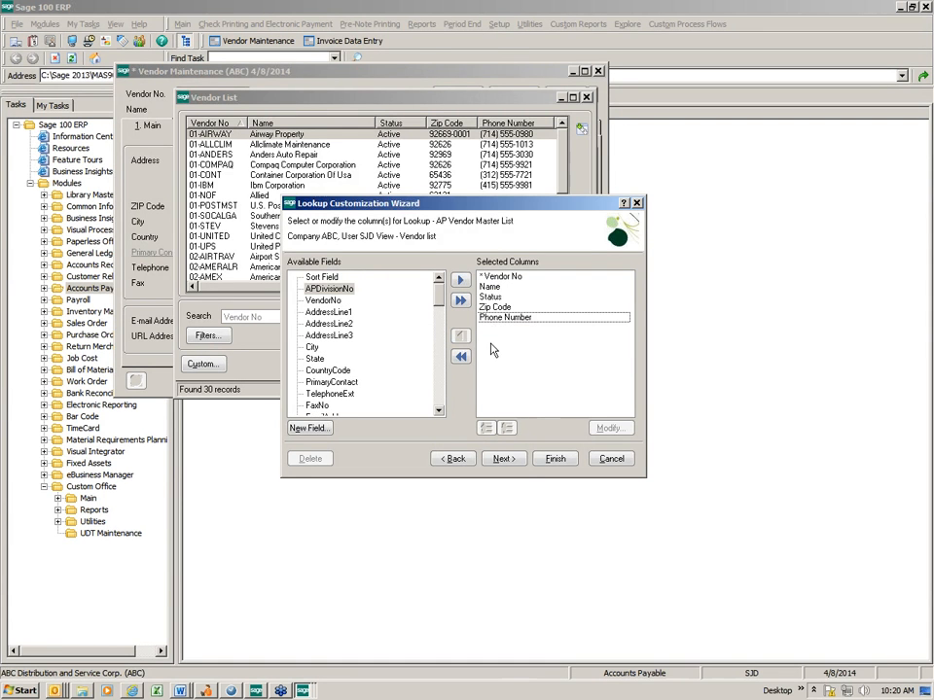
Add the UDF_W9 and UDF_REASON_CODE fields to the selected columns of the lookup view
{"action": "left_click", "coordinate": [440, 384]}
{"action": "left_click", "coordinate": [441, 384]}
{"action": "left_click", "coordinate": [443, 388]}
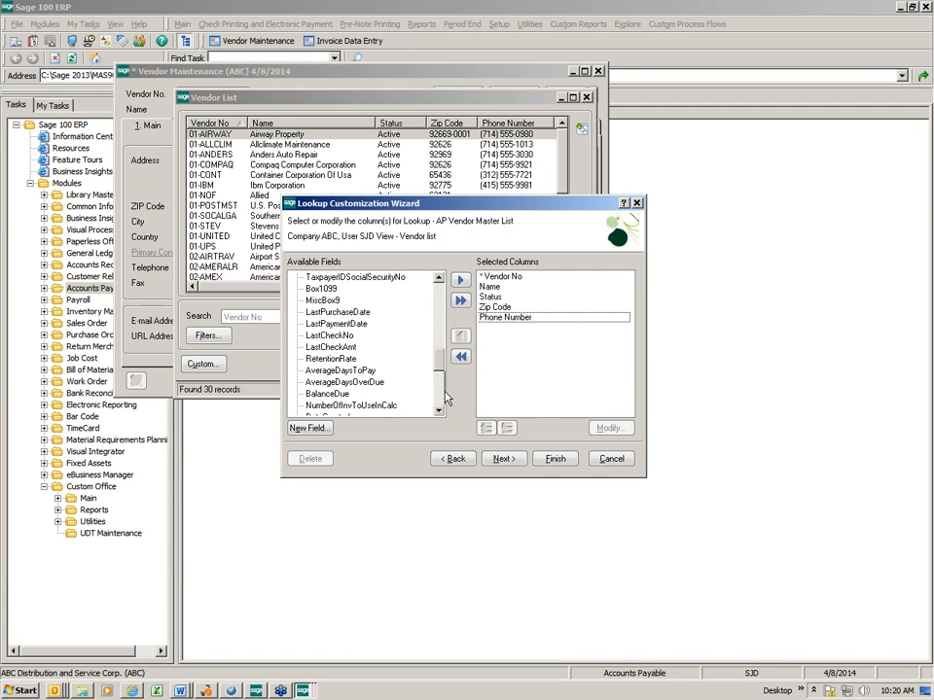
{"action": "left_click", "coordinate": [444, 397]}
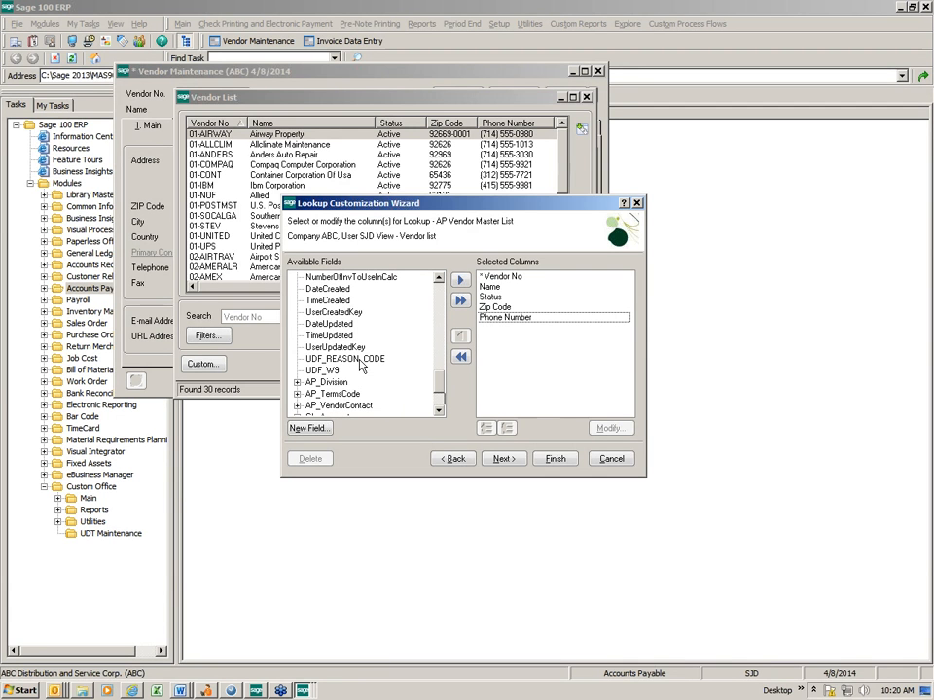
{"action": "left_click", "coordinate": [323, 371]}
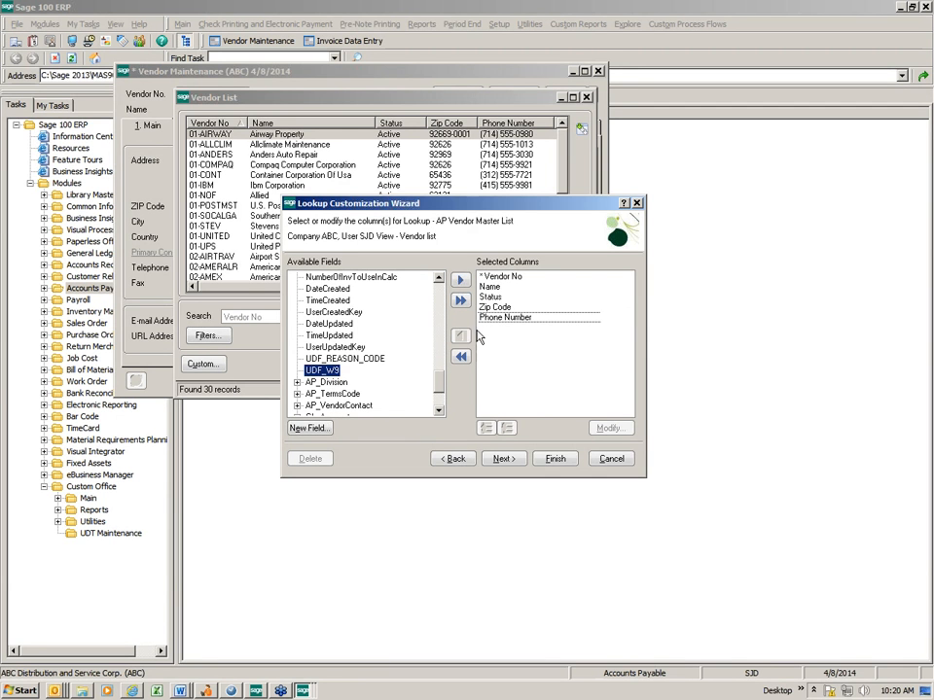
{"action": "left_click", "coordinate": [461, 282]}
{"action": "left_click", "coordinate": [342, 359]}
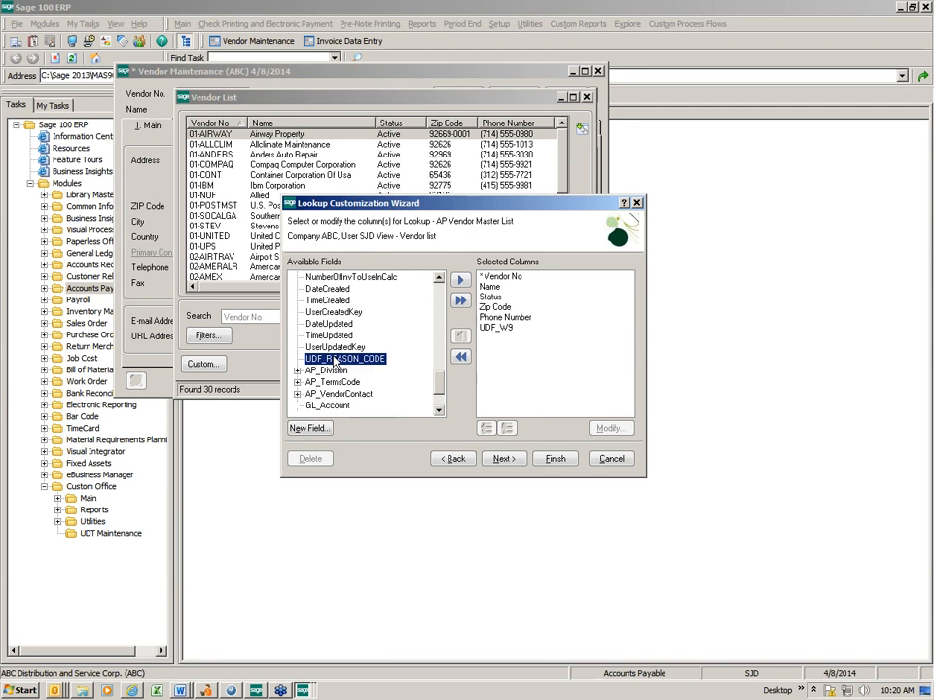
{"action": "left_click", "coordinate": [462, 281]}
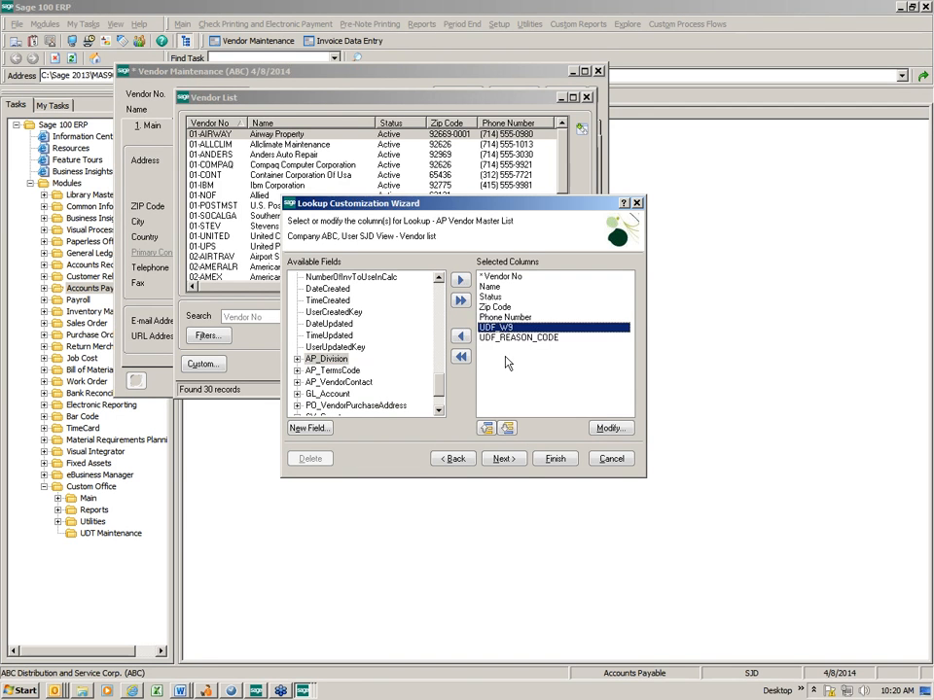
Move UDF_W9 and UDF_REASON_CODE up to directly below Name in the selected columns and finish the lookup view
{"action": "left_click", "coordinate": [486, 428]}
{"action": "left_click", "coordinate": [487, 428]}
{"action": "left_click", "coordinate": [486, 428]}
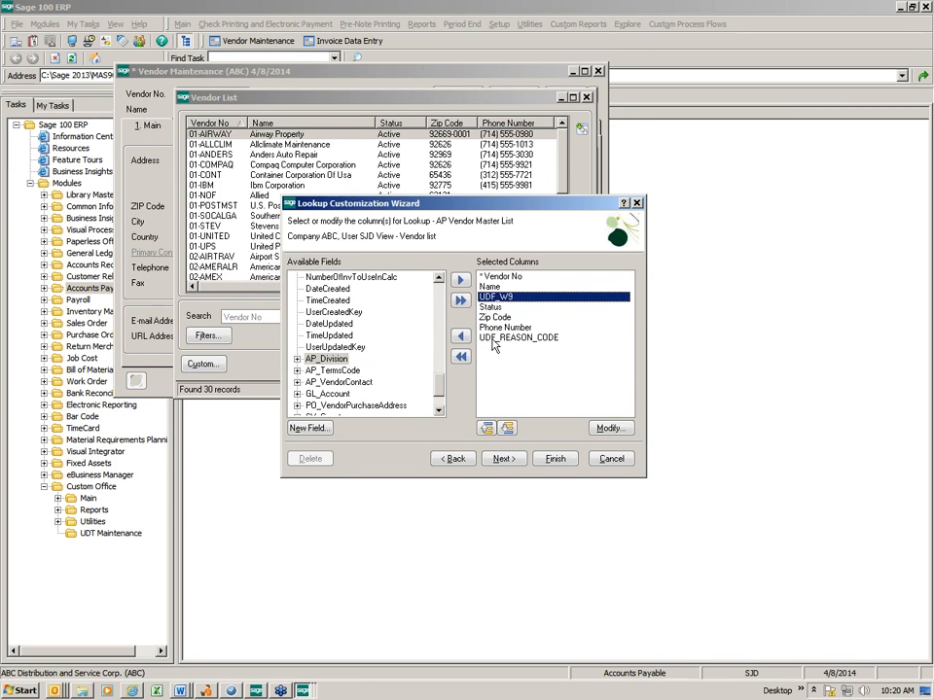
{"action": "left_click", "coordinate": [526, 338]}
{"action": "left_click", "coordinate": [486, 428]}
{"action": "left_click", "coordinate": [487, 428]}
{"action": "left_click", "coordinate": [486, 428]}
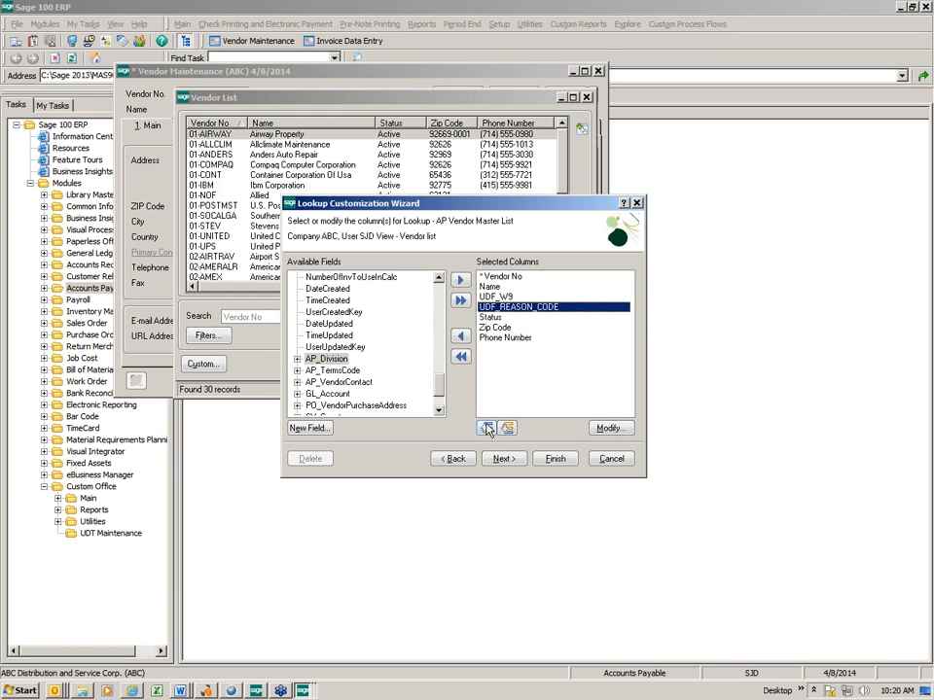
{"action": "left_click", "coordinate": [554, 461]}
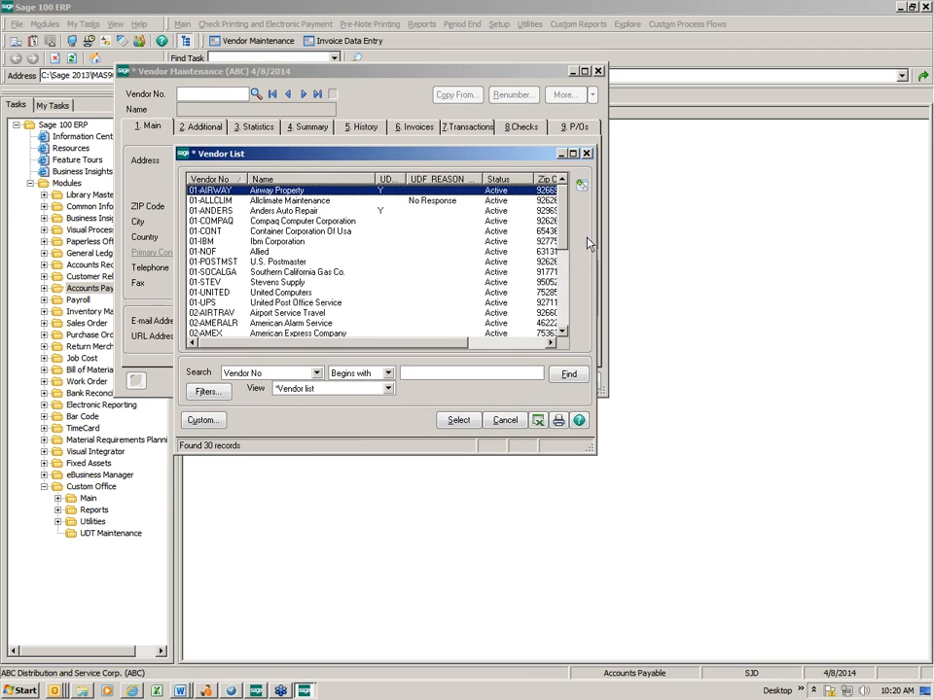
Widen the Vendor List to examine the W9 and Reason Code columns, and close it along with Vendor Maintenance
{"action": "left_click_drag", "start_coordinate": [593, 253], "coordinate": [671, 266]}
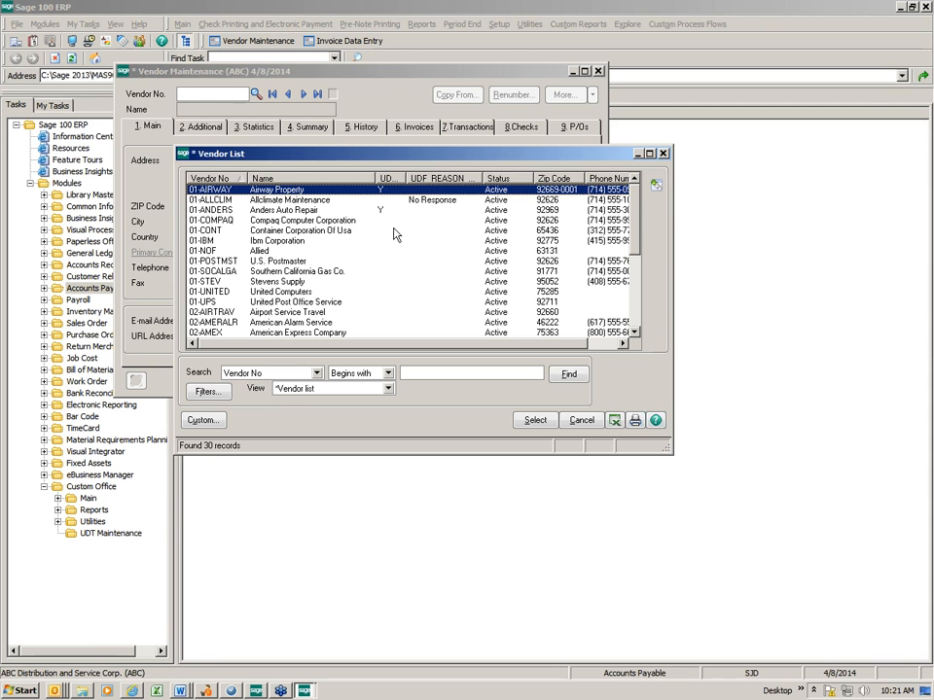
{"action": "left_click", "coordinate": [664, 155]}
{"action": "left_click", "coordinate": [598, 72]}
Open the AP_Vendor.M4T file in Library Master's Data File Display and Maintenance utility, accepting the warning
{"action": "left_click", "coordinate": [93, 197]}
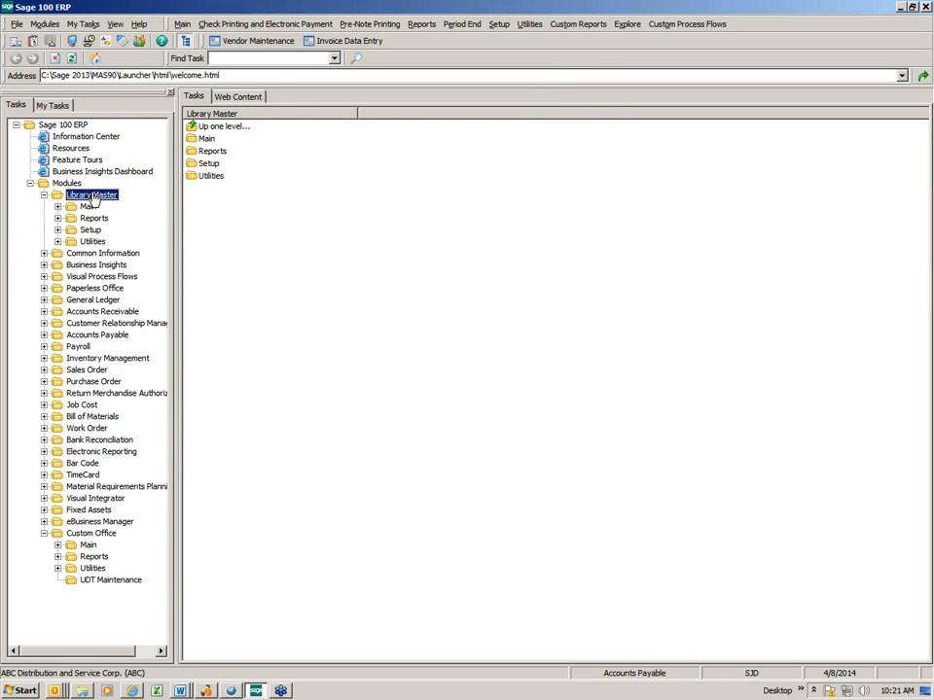
{"action": "double_click", "coordinate": [199, 176]}
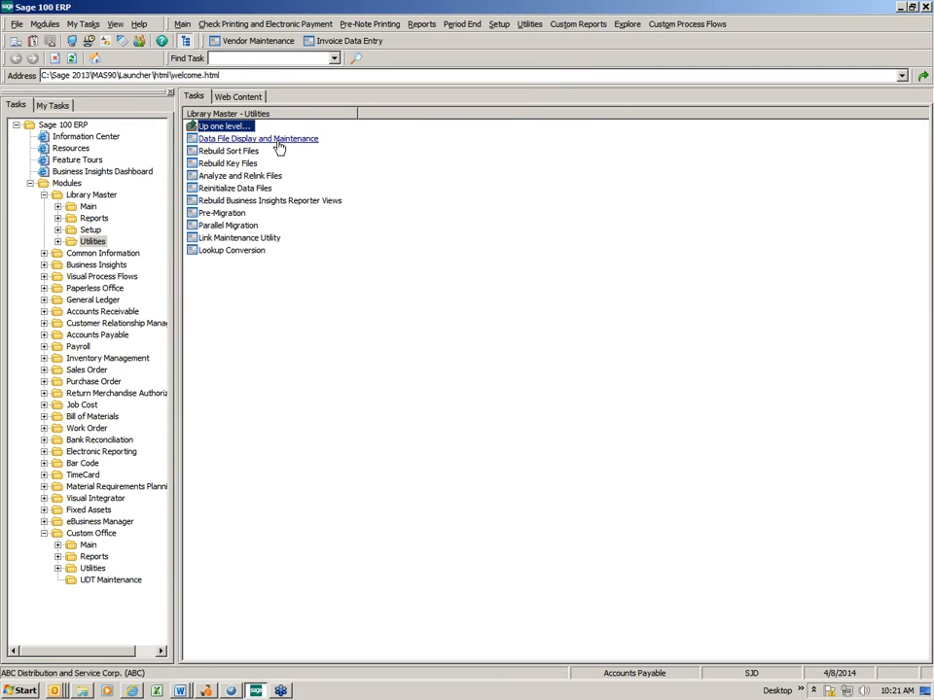
{"action": "left_click", "coordinate": [279, 141]}
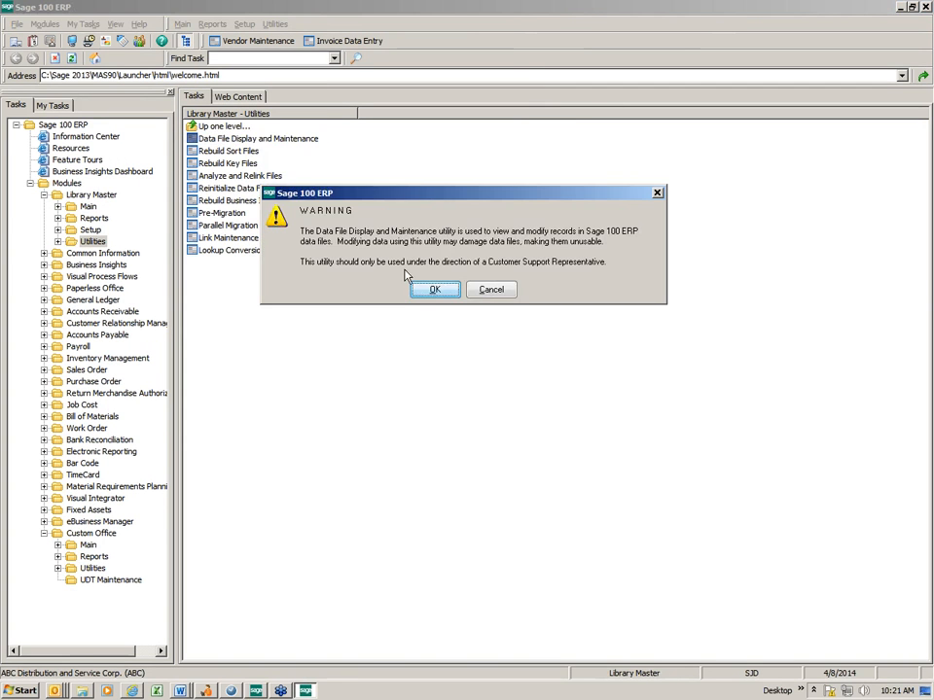
{"action": "left_click", "coordinate": [428, 290]}
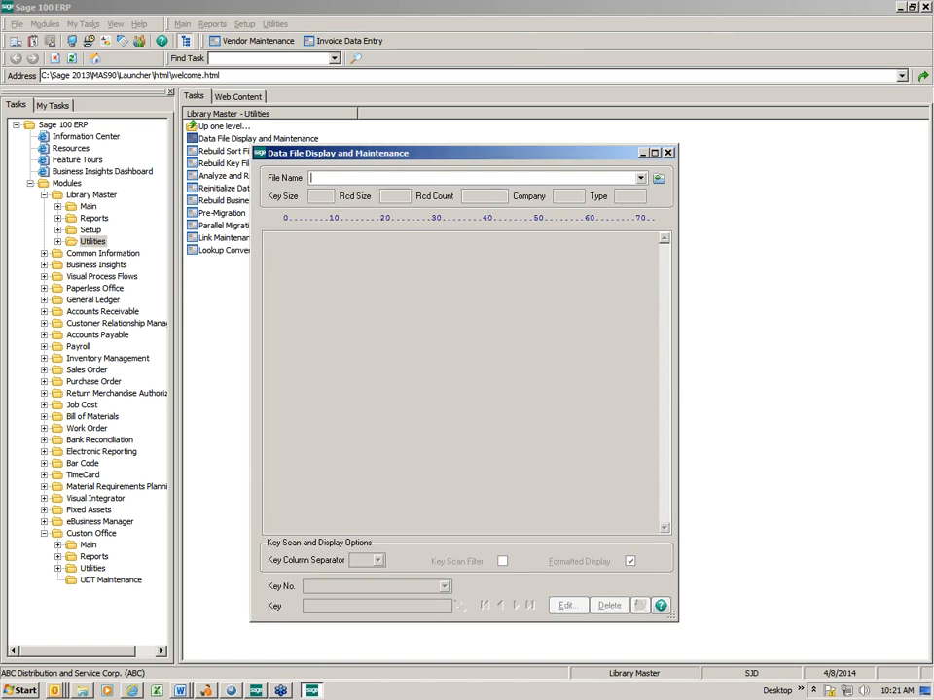
{"action": "left_click", "coordinate": [641, 179]}
{"action": "left_click", "coordinate": [583, 189]}
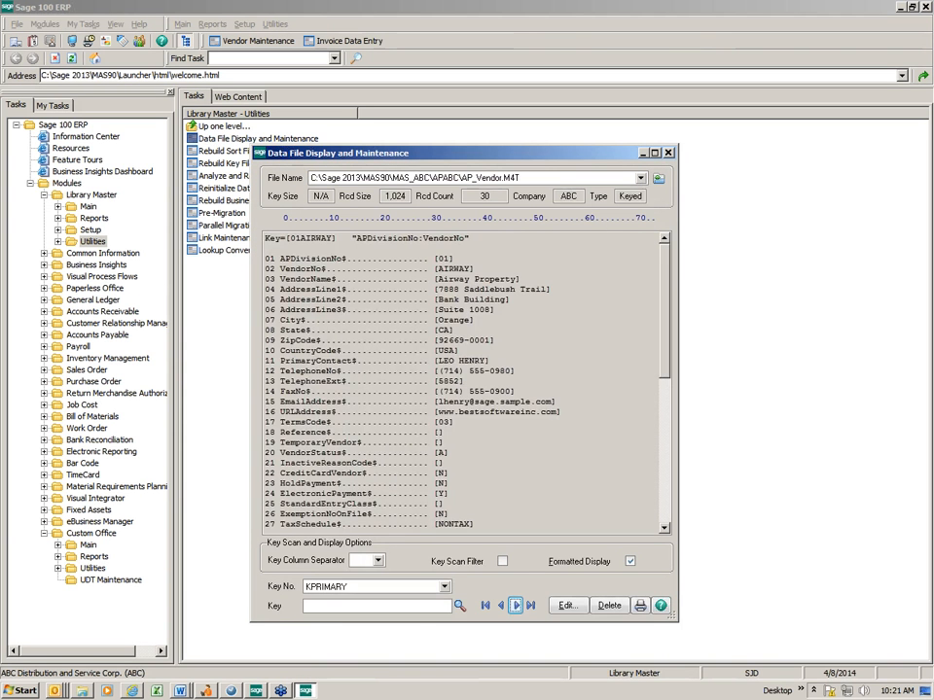
Examine the UDF_REASON_CODE and UDF_W9 fields at the end of the displayed vendor record and close the utility
{"action": "left_click_drag", "start_coordinate": [665, 273], "coordinate": [666, 427]}
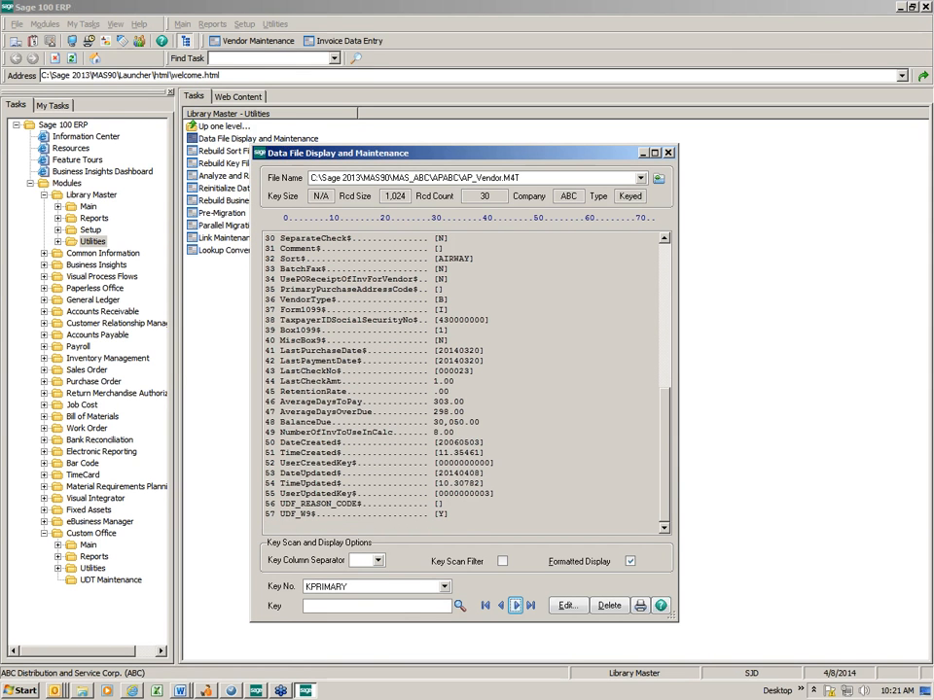
{"action": "left_click", "coordinate": [669, 152]}
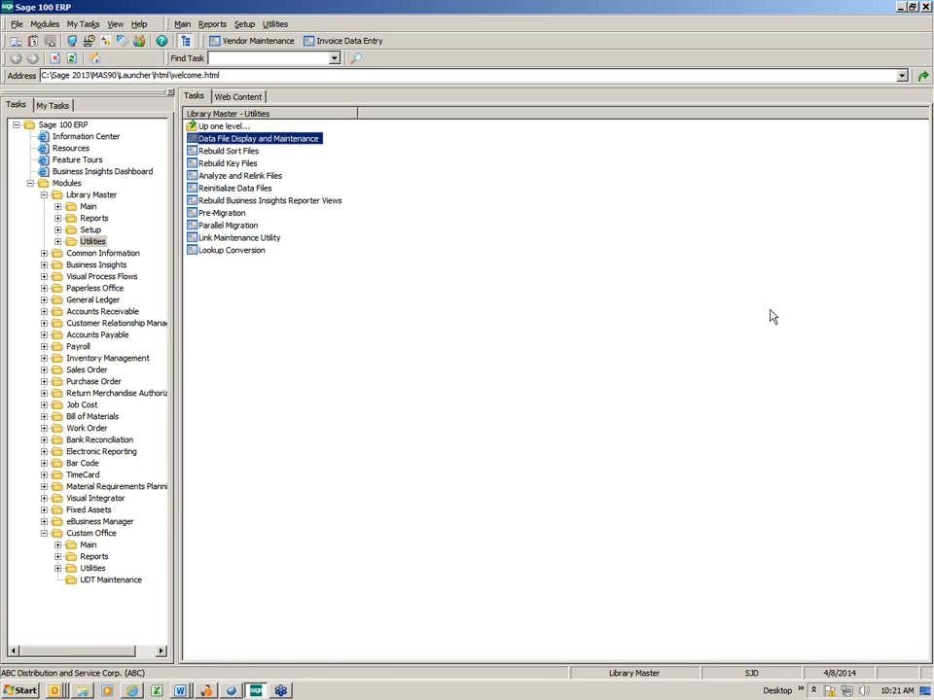
Open the customized PMAIN [Main Folder] panel of Accounts Payable Vendor Maintenance for all users of company ABC in the Customizer
{"action": "double_click", "coordinate": [89, 546]}
{"action": "left_click", "coordinate": [233, 139]}
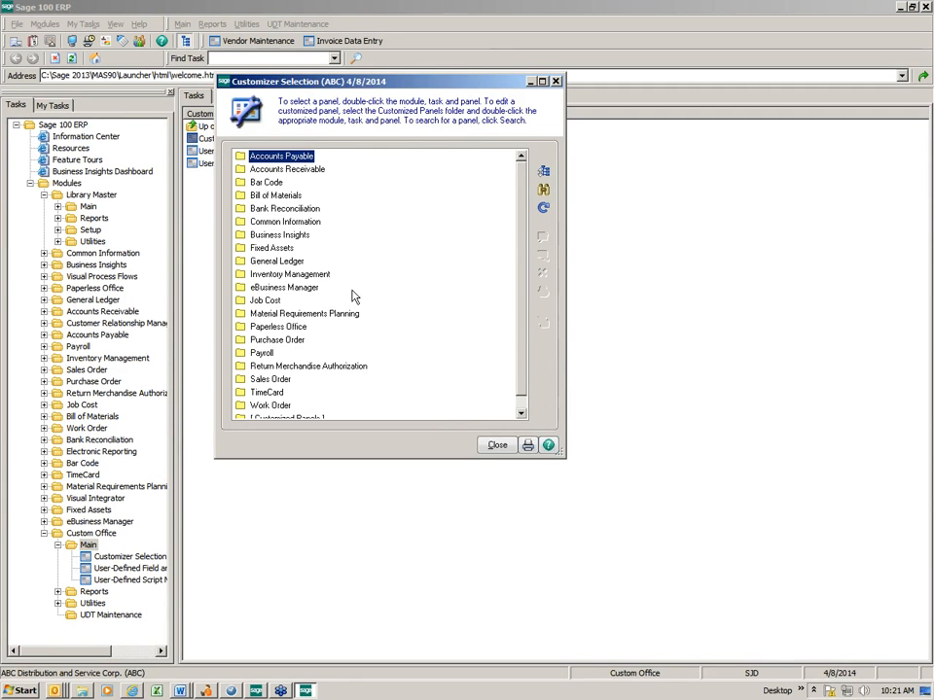
{"action": "left_click_drag", "start_coordinate": [525, 339], "coordinate": [526, 354]}
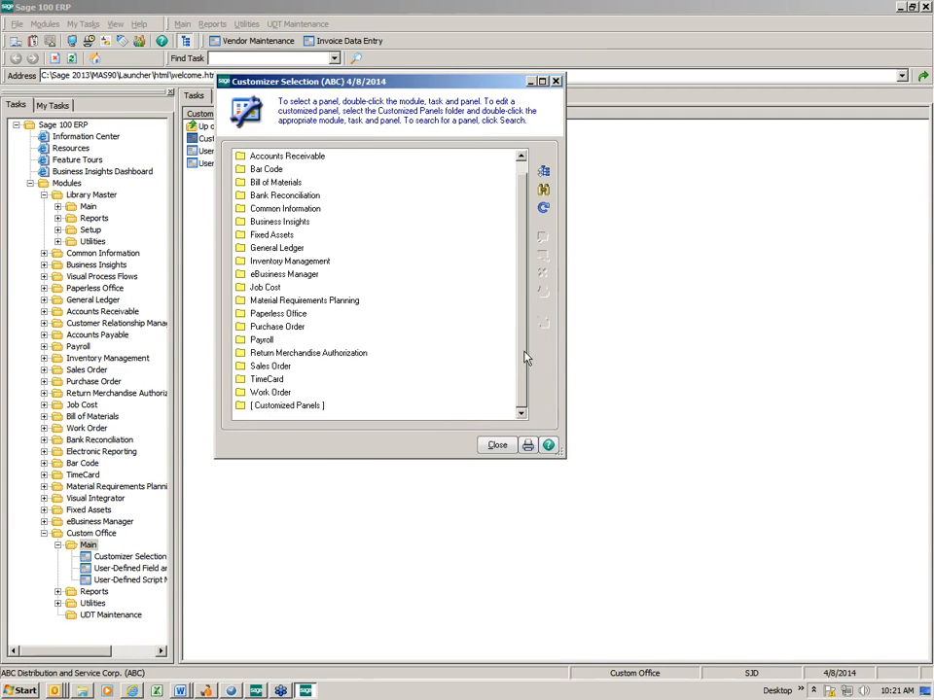
{"action": "double_click", "coordinate": [247, 408]}
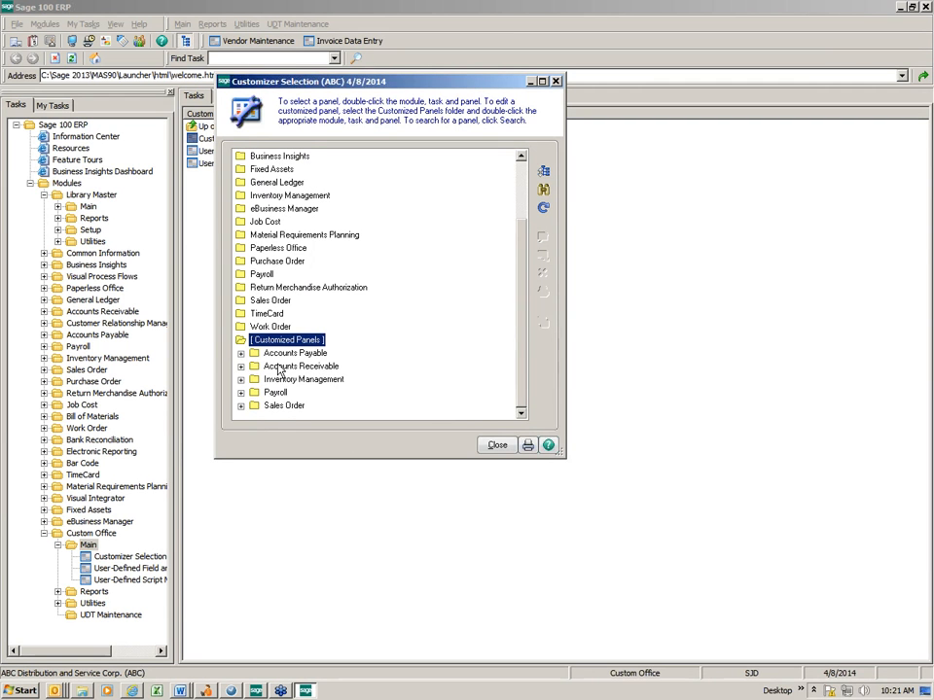
{"action": "left_click", "coordinate": [240, 353]}
{"action": "left_click", "coordinate": [255, 367]}
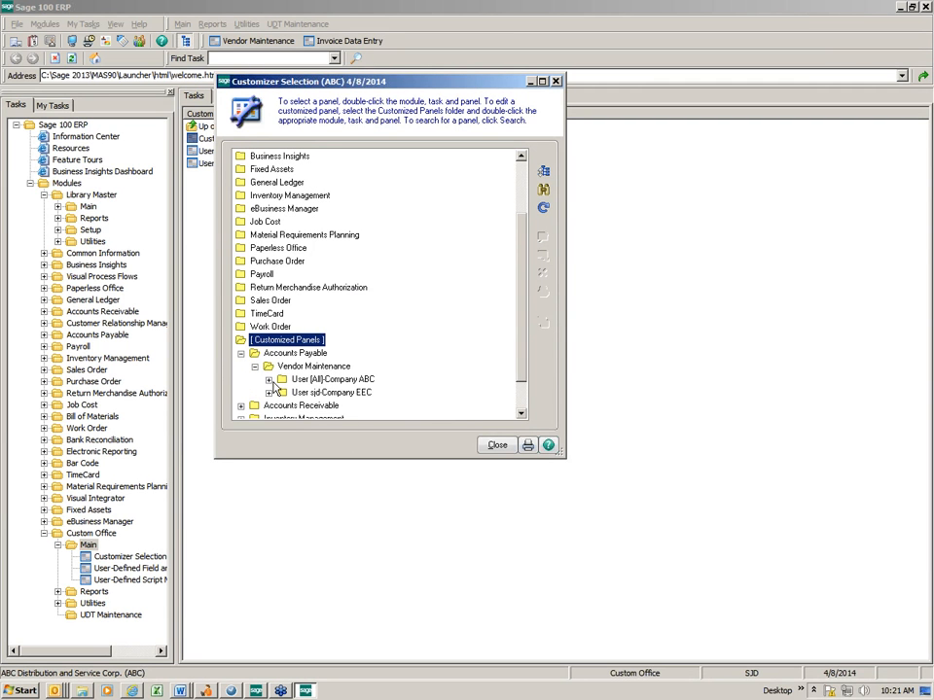
{"action": "double_click", "coordinate": [317, 381]}
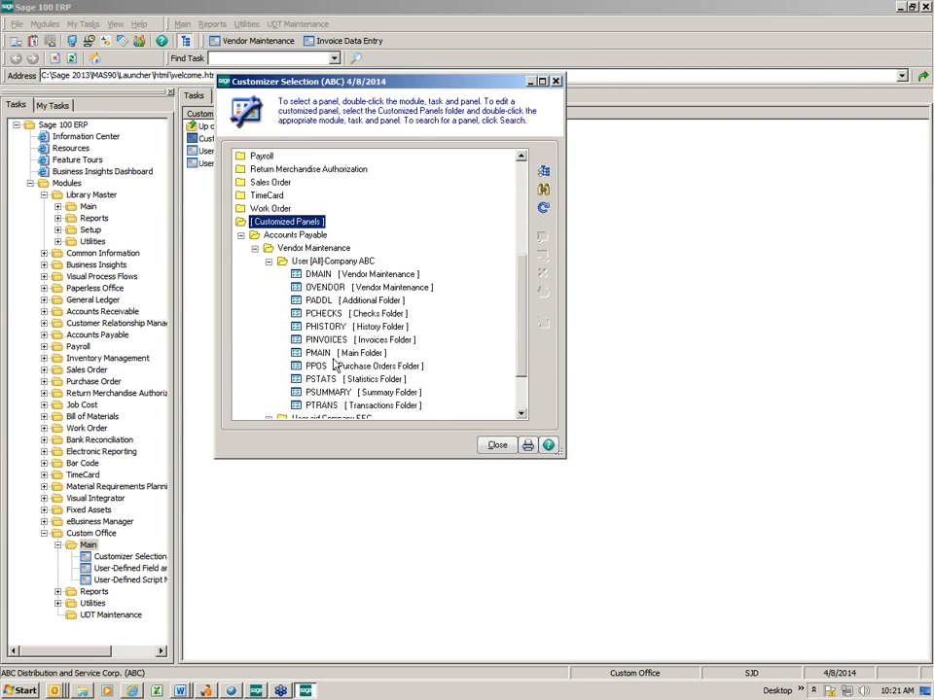
{"action": "double_click", "coordinate": [319, 352]}
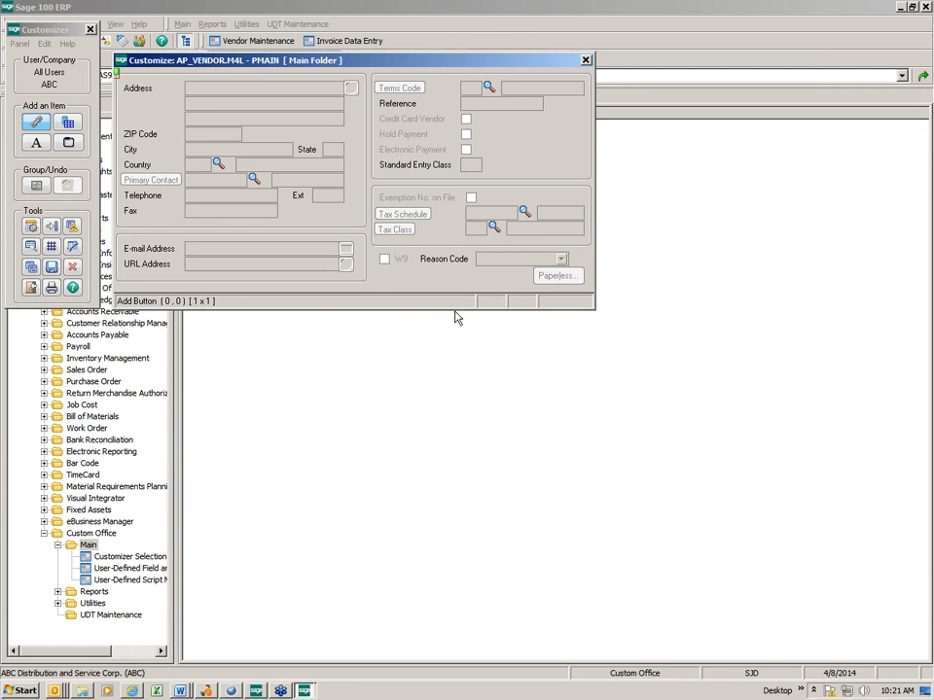
Try the right placement for the W9 check box and return it to left placement
{"action": "double_click", "coordinate": [389, 263]}
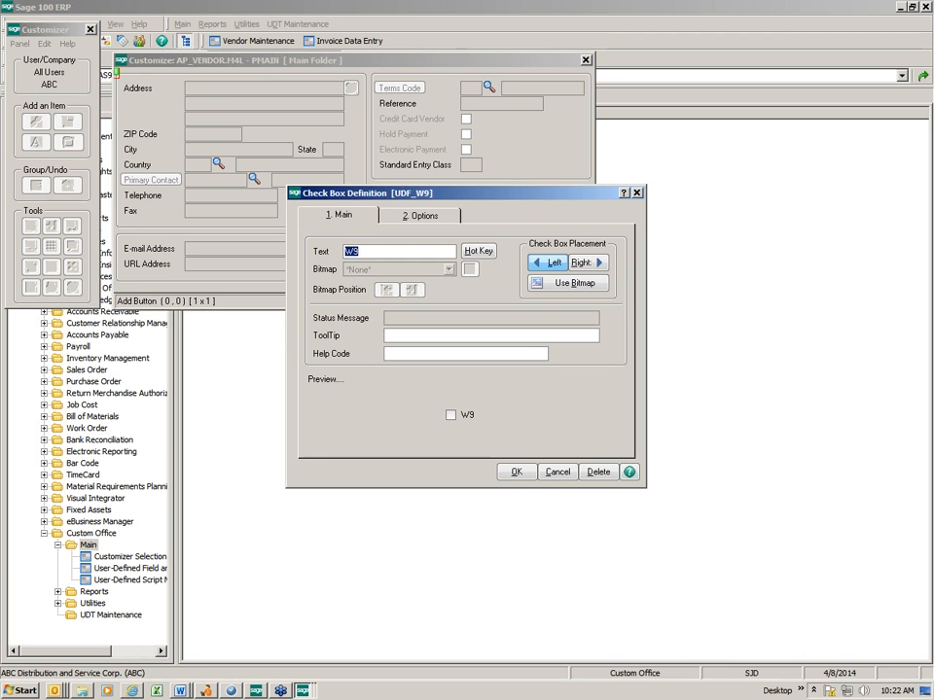
{"action": "left_click", "coordinate": [583, 263]}
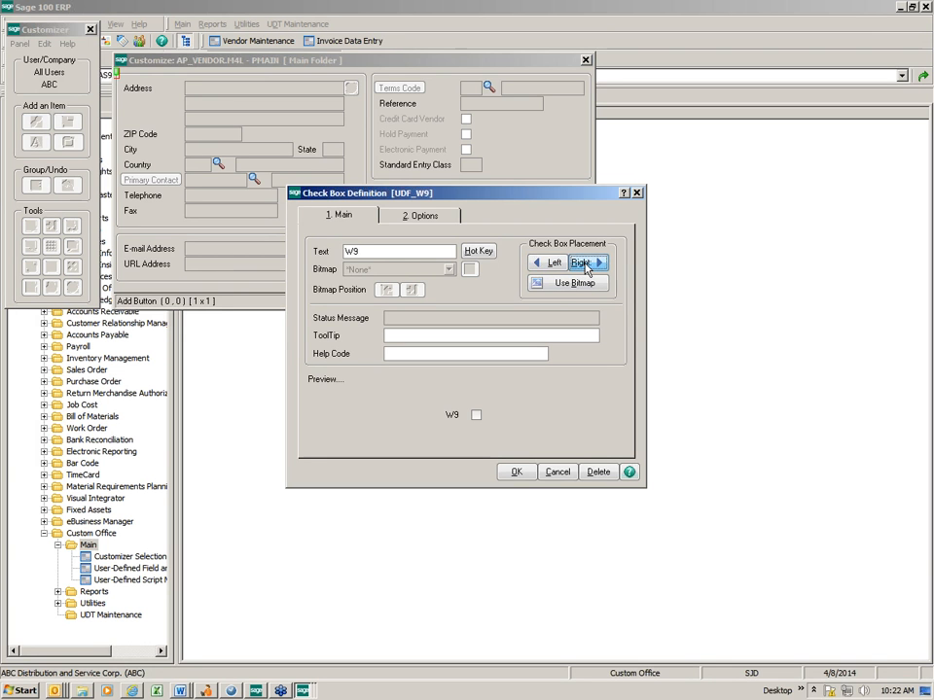
{"action": "left_click", "coordinate": [550, 264]}
{"action": "left_click", "coordinate": [585, 264]}
{"action": "left_click", "coordinate": [562, 265]}
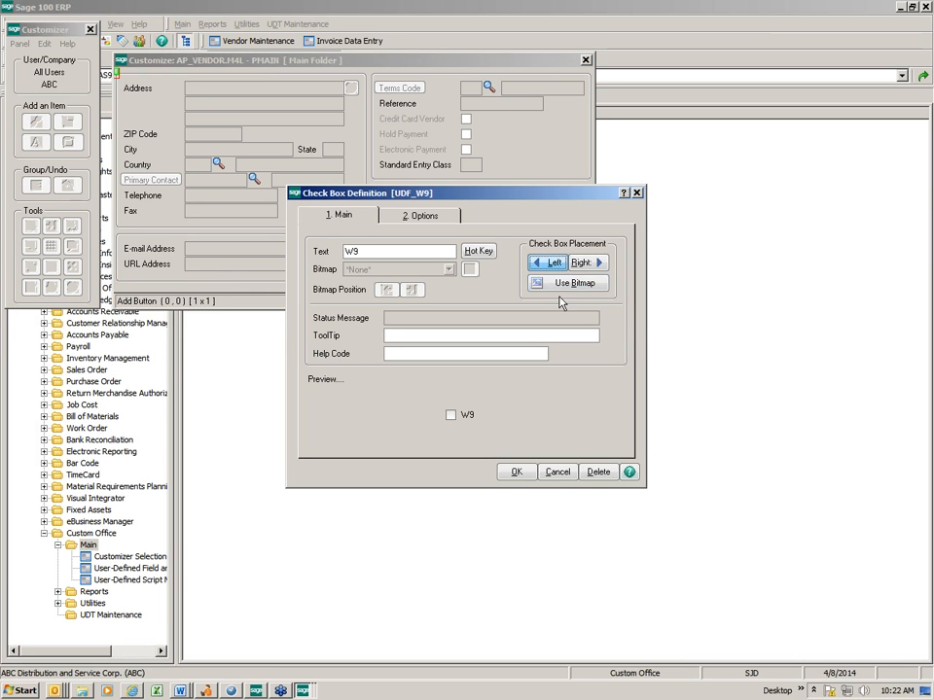
{"action": "left_click", "coordinate": [516, 472]}
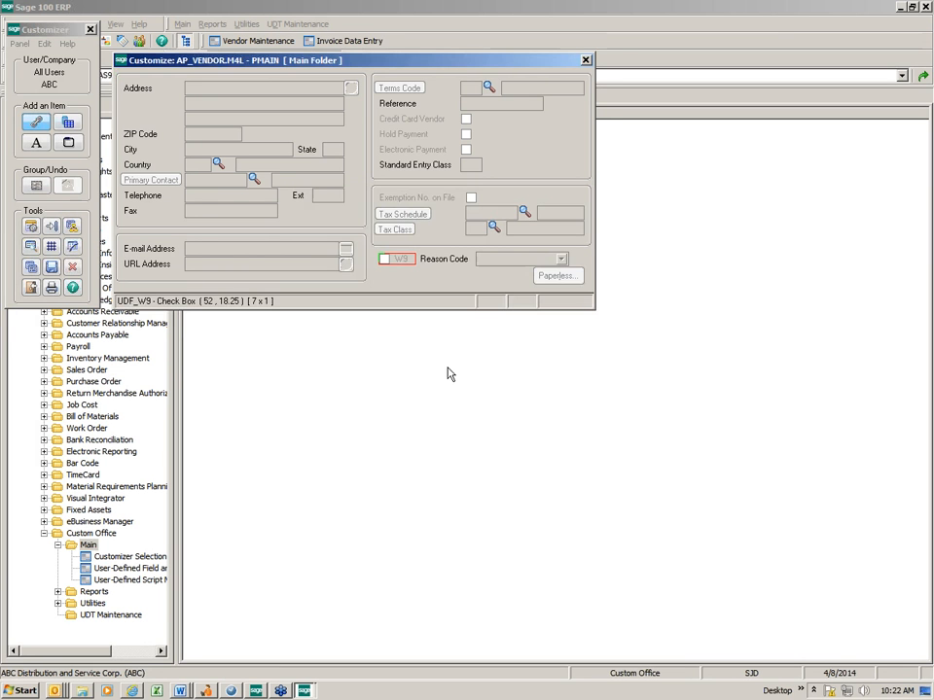
Change the W9 check box text to "W9 on file"
{"action": "double_click", "coordinate": [403, 264]}
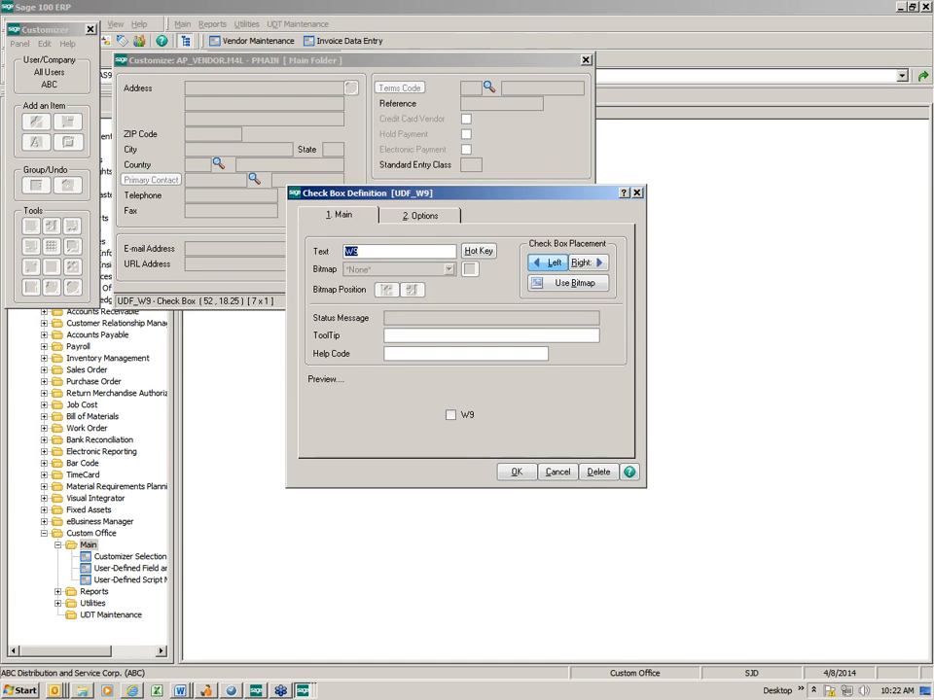
{"action": "left_click", "coordinate": [385, 252]}
{"action": "key", "text": "Tab"}
{"action": "left_click", "coordinate": [518, 474]}
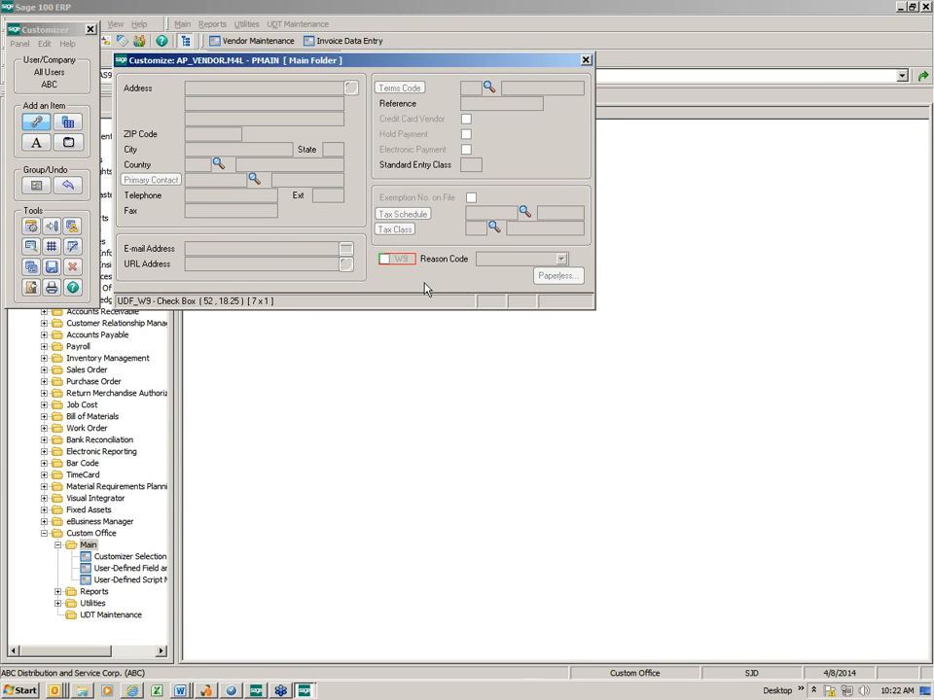
Move the Reason Code label below the W9 row to clear the space beside the check box
{"action": "left_click", "coordinate": [447, 263]}
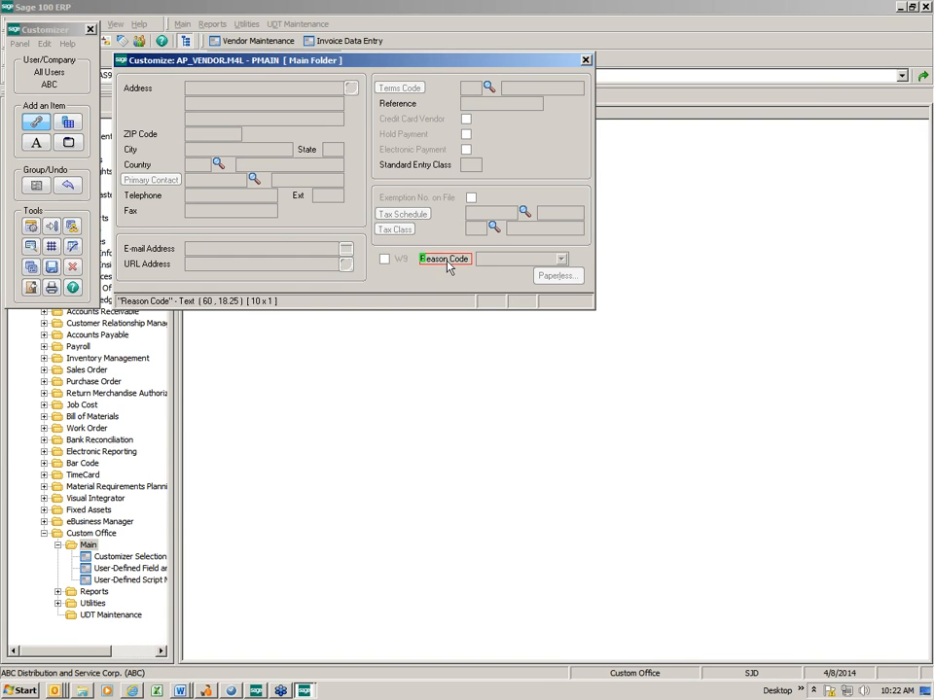
{"action": "mouse_move", "coordinate": [445, 260]}
{"action": "left_mouse_down"}
{"action": "mouse_move", "coordinate": [459, 263]}
{"action": "mouse_move", "coordinate": [446, 280]}
{"action": "left_mouse_up"}
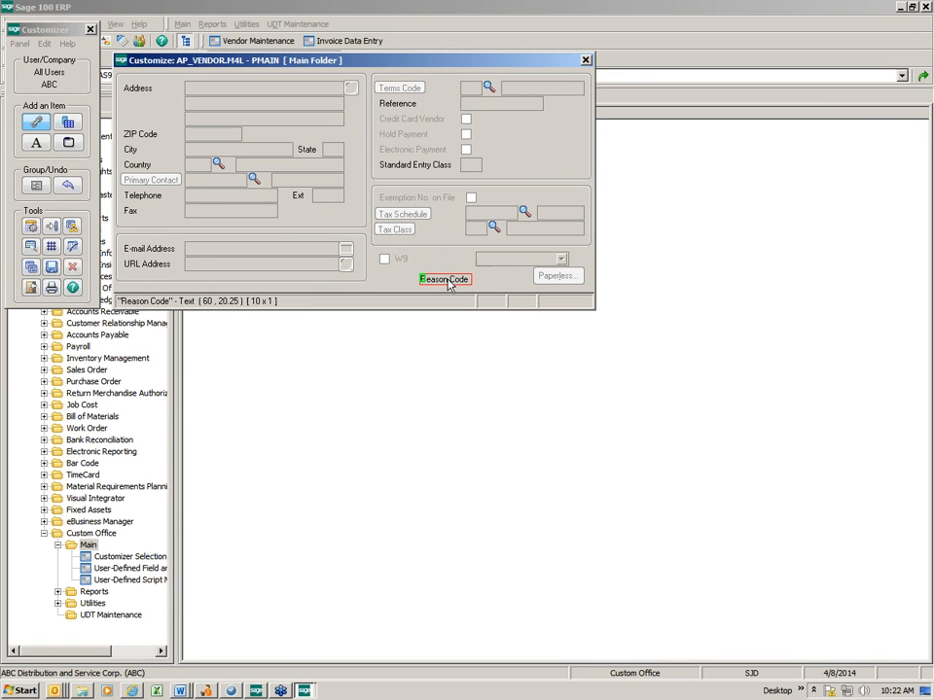
{"action": "left_click", "coordinate": [399, 260]}
{"action": "double_click", "coordinate": [399, 260]}
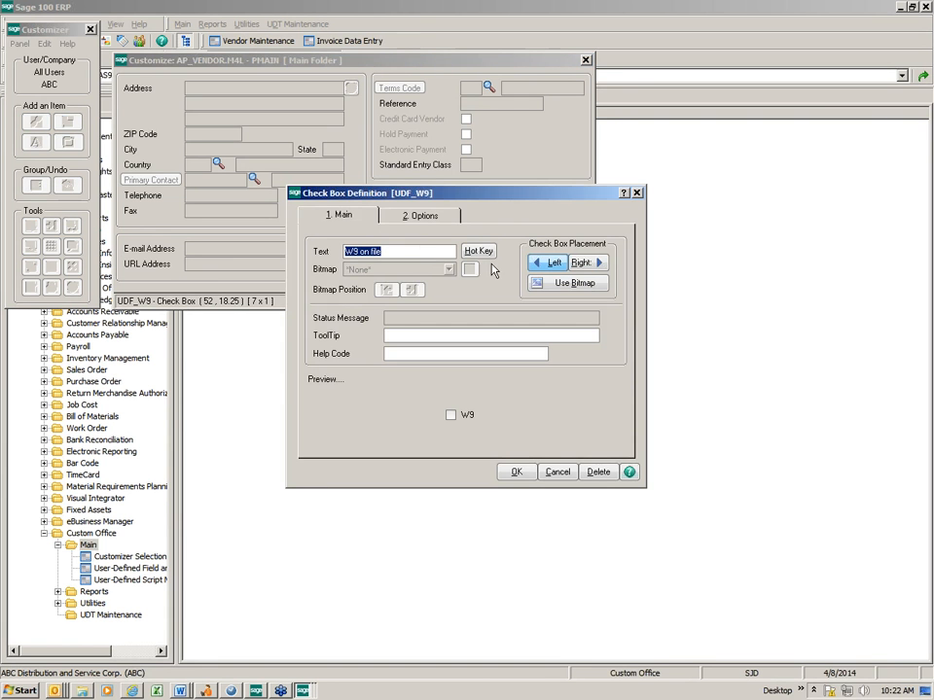
{"action": "left_click", "coordinate": [637, 193]}
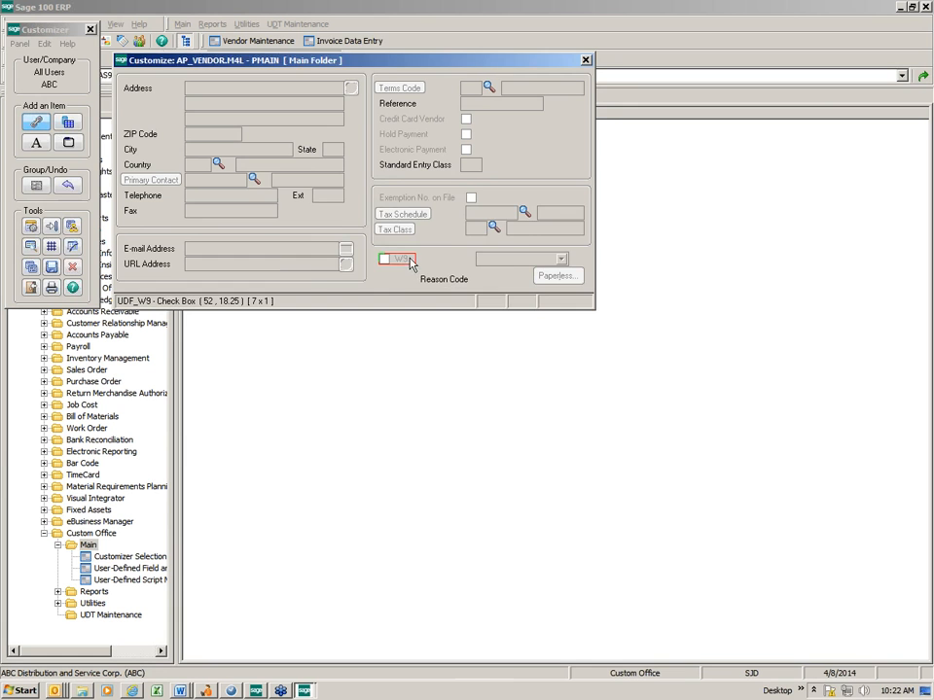
Set the width of the UDF_W9 check box to 10
{"action": "double_click", "coordinate": [399, 261]}
{"action": "left_click", "coordinate": [418, 215]}
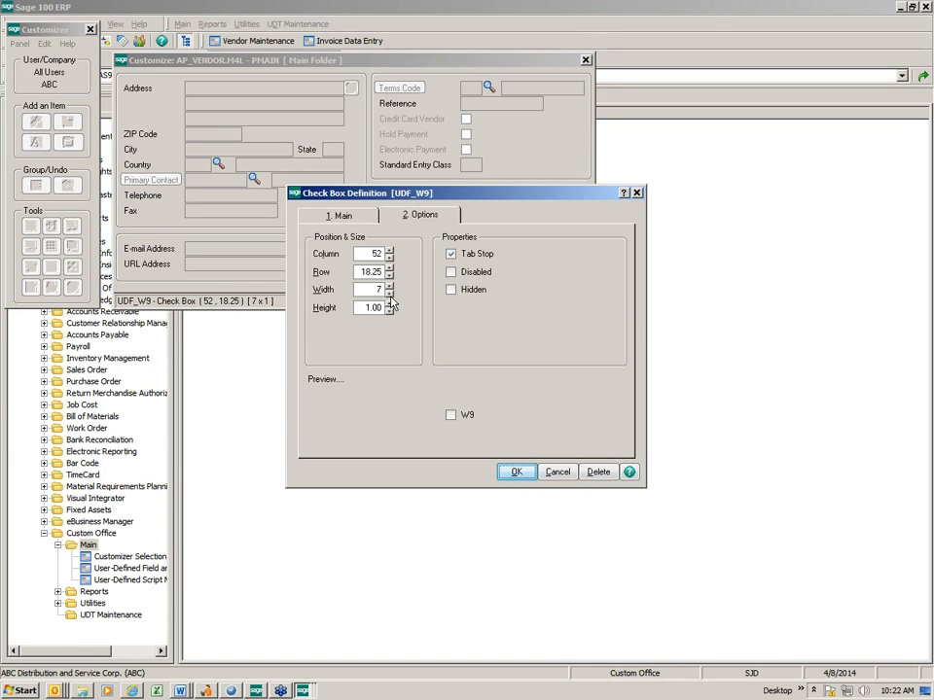
{"action": "left_click_drag", "start_coordinate": [367, 290], "coordinate": [451, 298]}
{"action": "type", "text": "10"}
{"action": "key", "text": "Tab"}
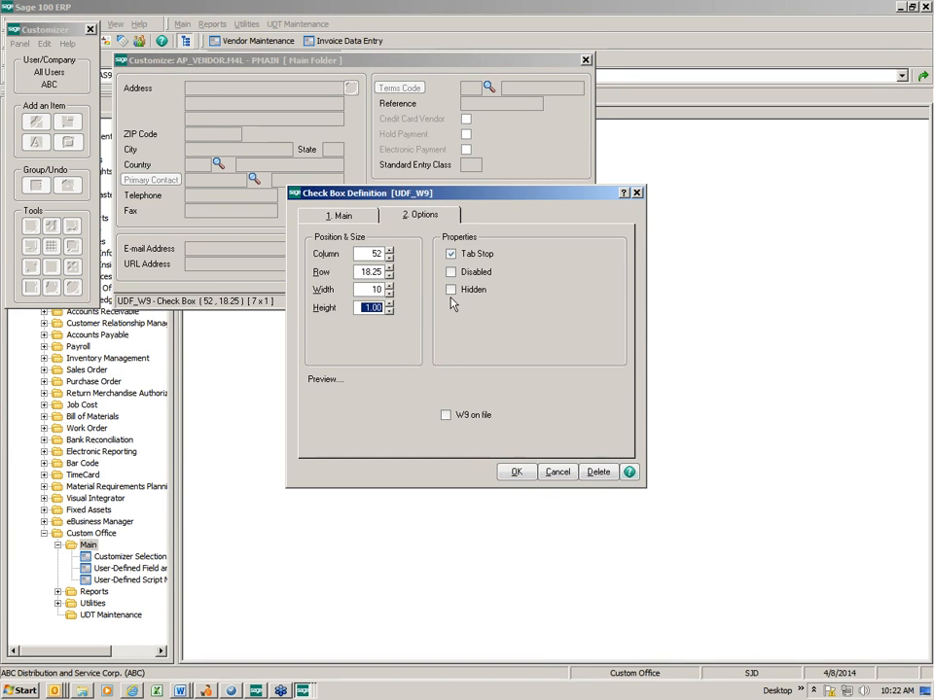
{"action": "left_click", "coordinate": [514, 472]}
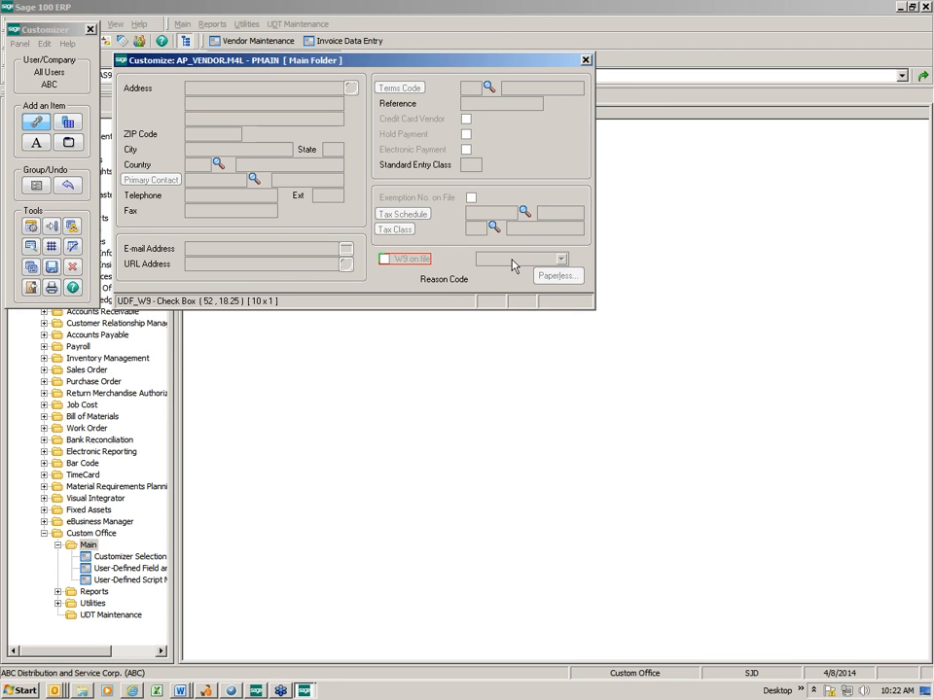
Realign the Reason Code label and drop-down box further right on the W9 row, and save and close the customized panel
{"action": "mouse_move", "coordinate": [512, 259]}
{"action": "left_mouse_down"}
{"action": "mouse_move", "coordinate": [529, 259]}
{"action": "mouse_move", "coordinate": [526, 272]}
{"action": "left_mouse_up"}
{"action": "left_click_drag", "start_coordinate": [456, 284], "coordinate": [471, 259]}
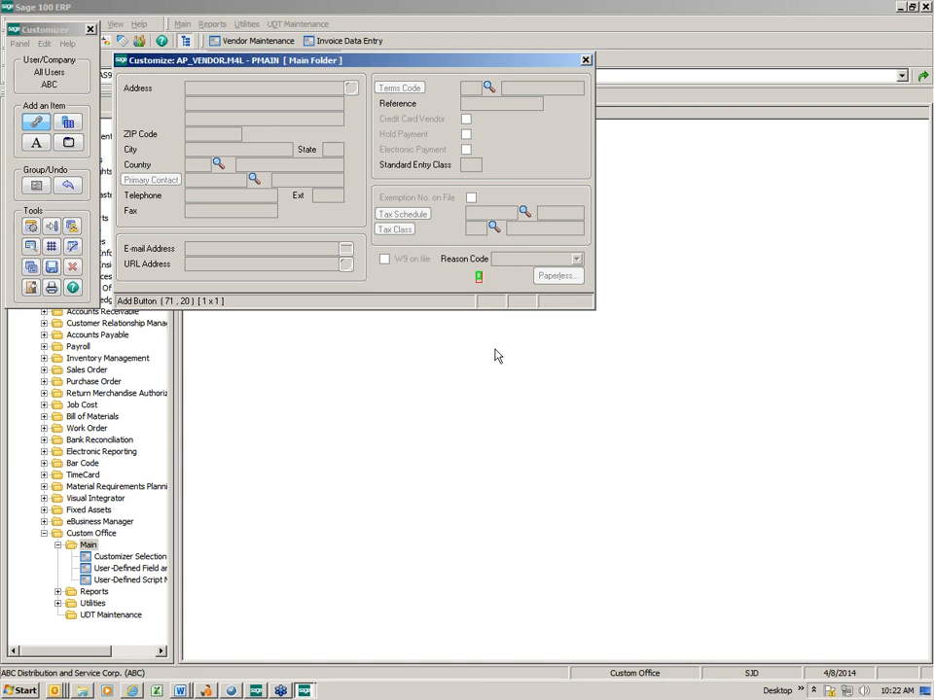
{"action": "left_click", "coordinate": [53, 269]}
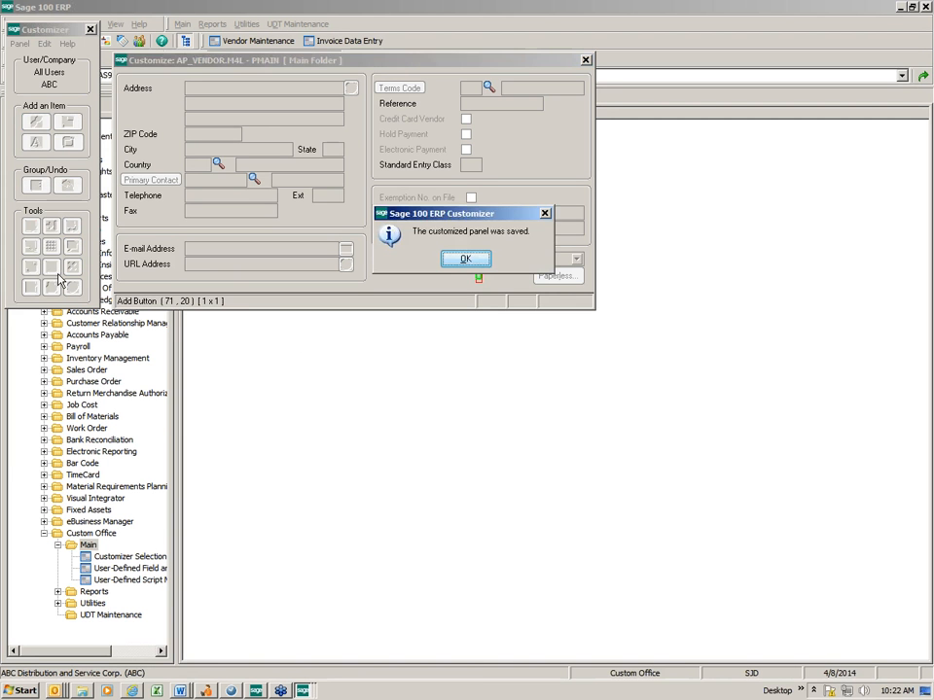
{"action": "left_click", "coordinate": [466, 258]}
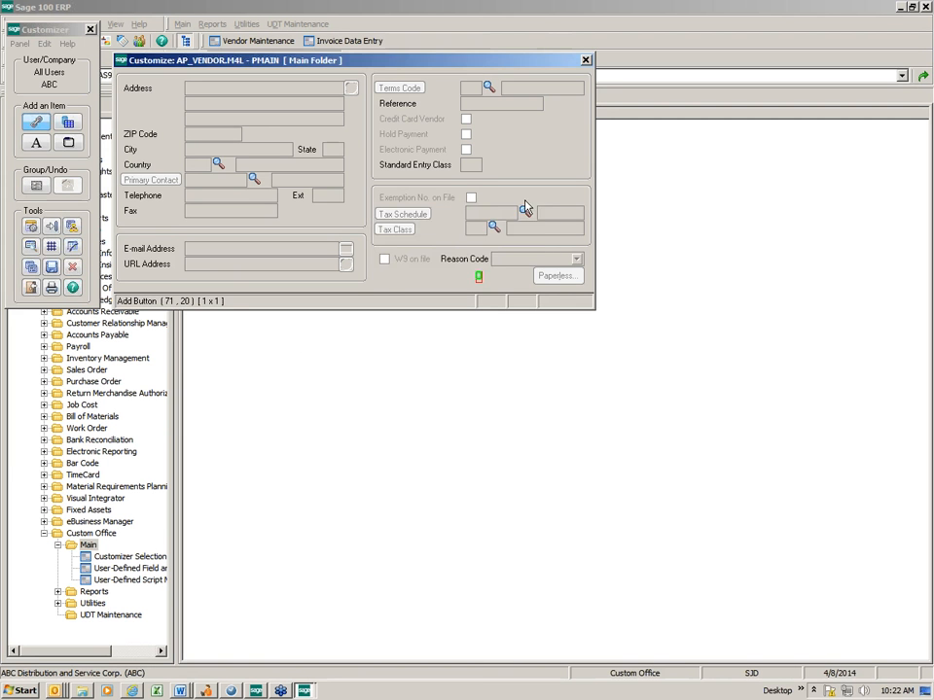
{"action": "left_click", "coordinate": [585, 60]}
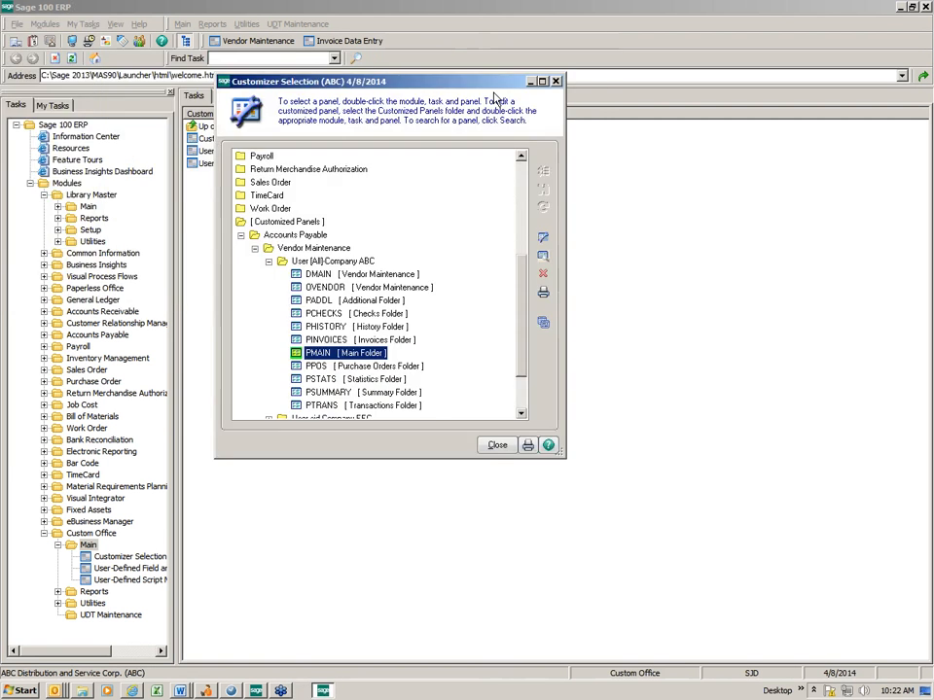
{"action": "left_click", "coordinate": [555, 81]}
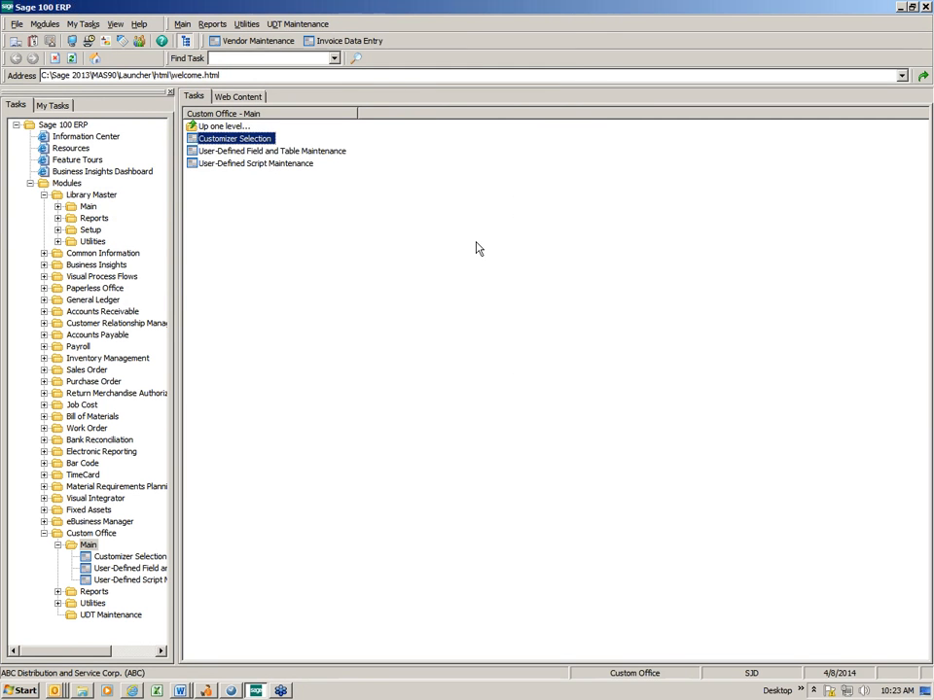
Switch to a maximized blank Excel workbook and start a data import from Microsoft Query
{"action": "left_click", "coordinate": [156, 691]}
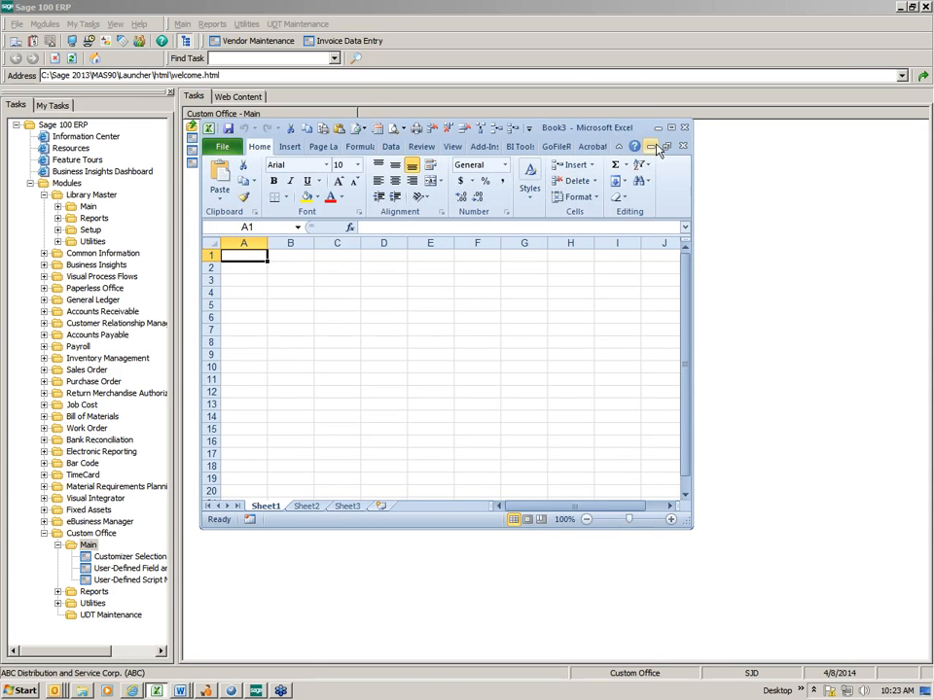
{"action": "left_click", "coordinate": [670, 129]}
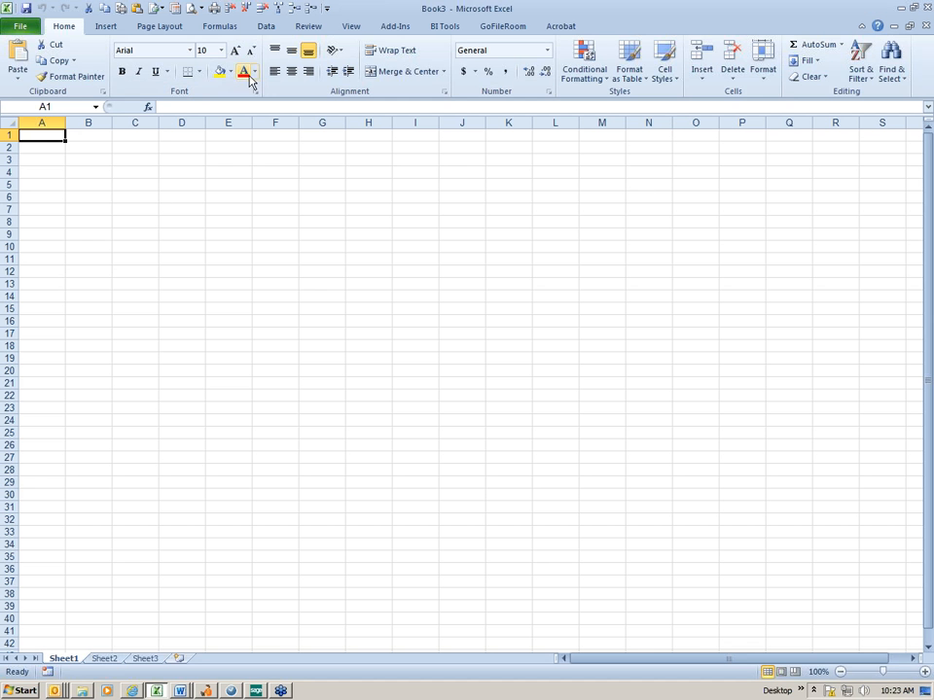
{"action": "left_click", "coordinate": [265, 27]}
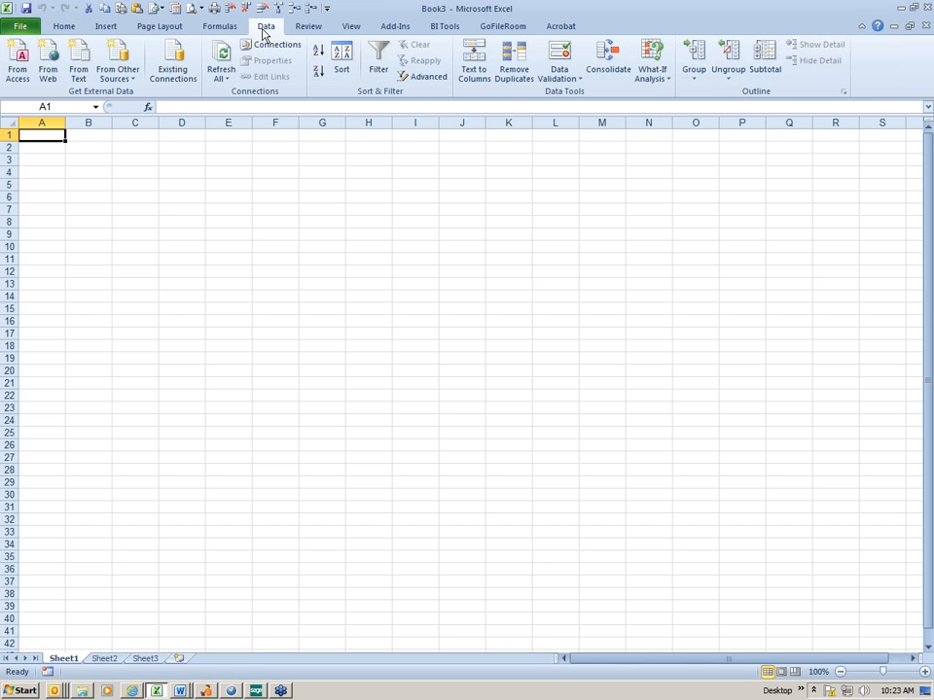
{"action": "left_click", "coordinate": [120, 74]}
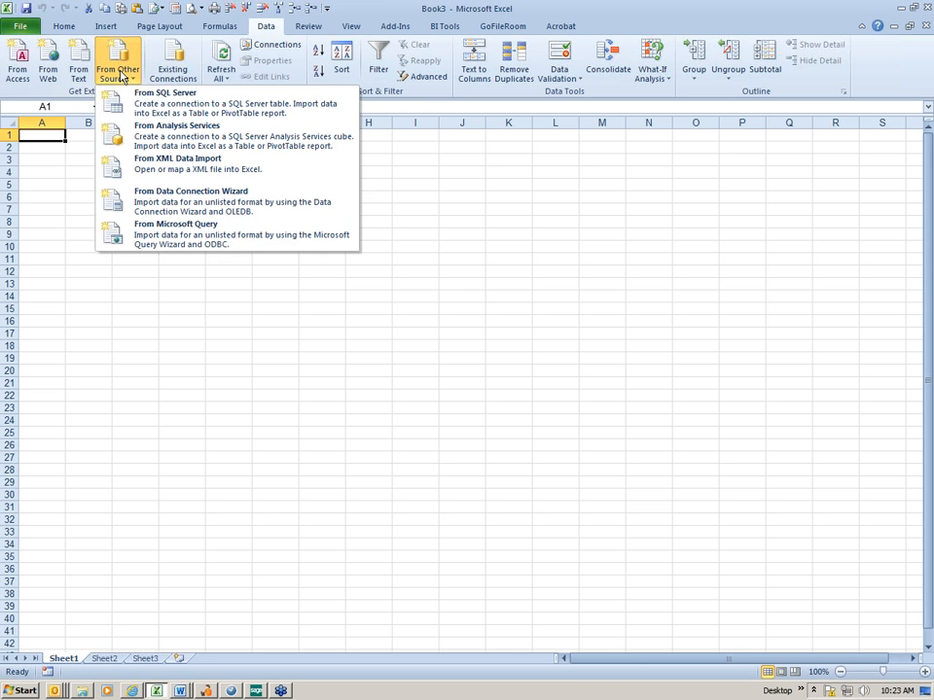
{"action": "left_click", "coordinate": [140, 236]}
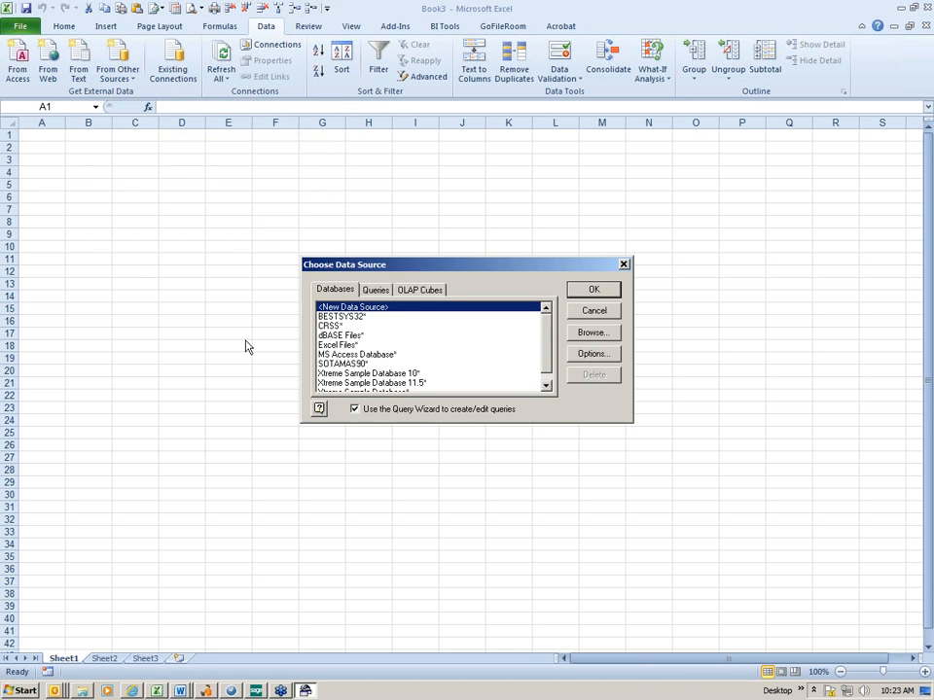
Choose the SOTAMAS90 data source and sign on to the ABC company database with the user logon
{"action": "left_click", "coordinate": [408, 364]}
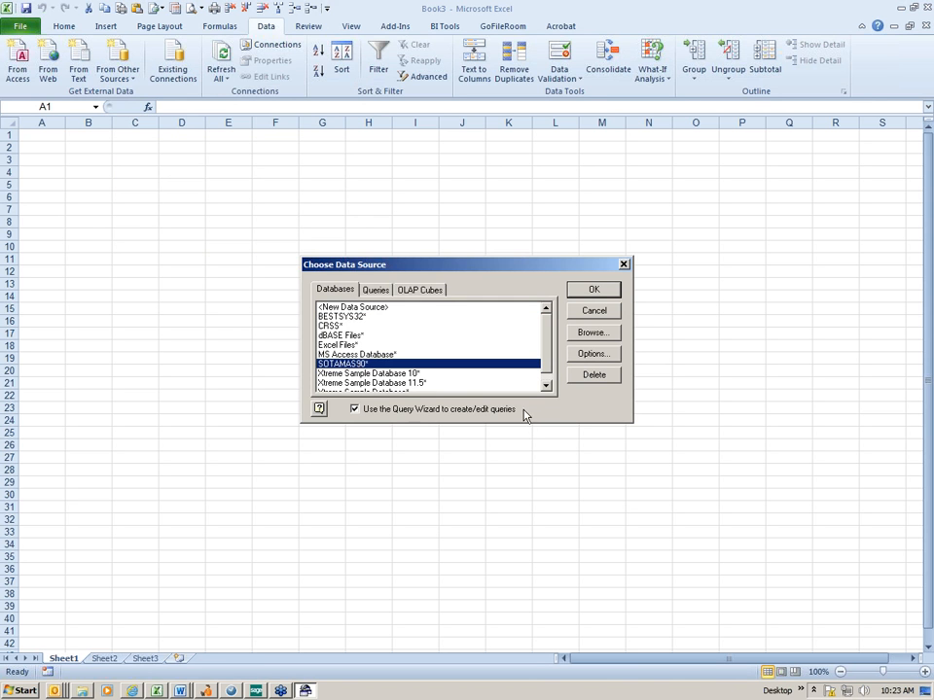
{"action": "left_click", "coordinate": [584, 289]}
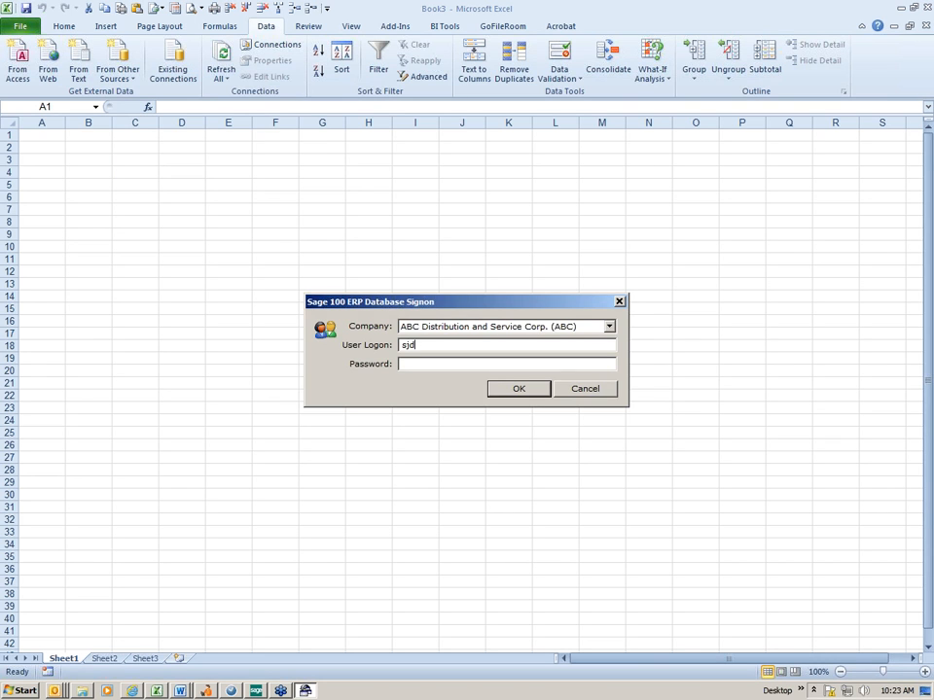
{"action": "left_click", "coordinate": [525, 389]}
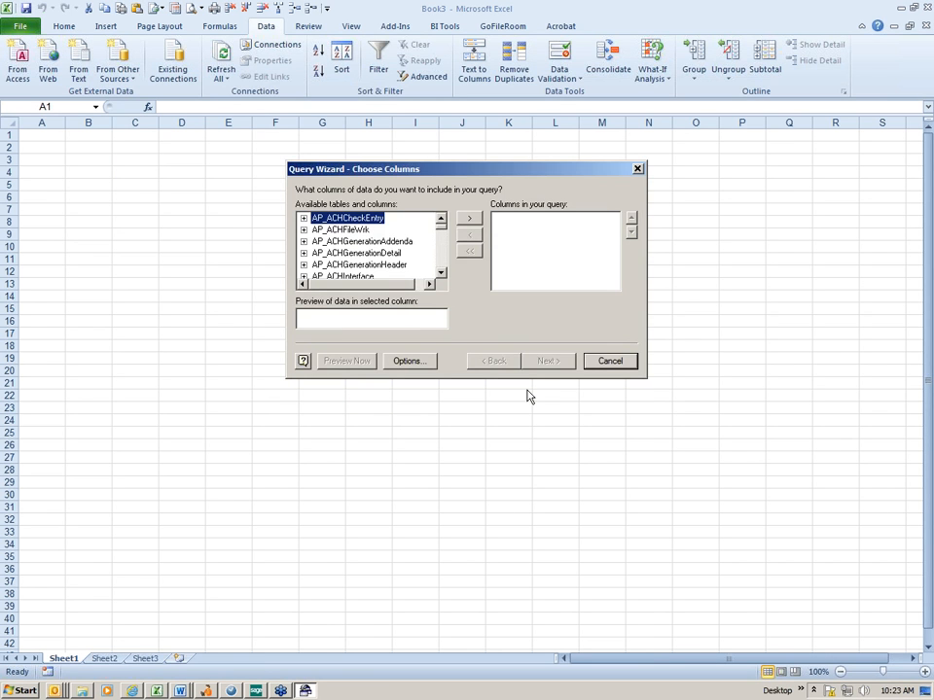
Add the APDivisionNo, VendorNo and VendorName columns of the AP_Vendor table to the query
{"action": "left_click", "coordinate": [441, 266]}
{"action": "left_click", "coordinate": [441, 265]}
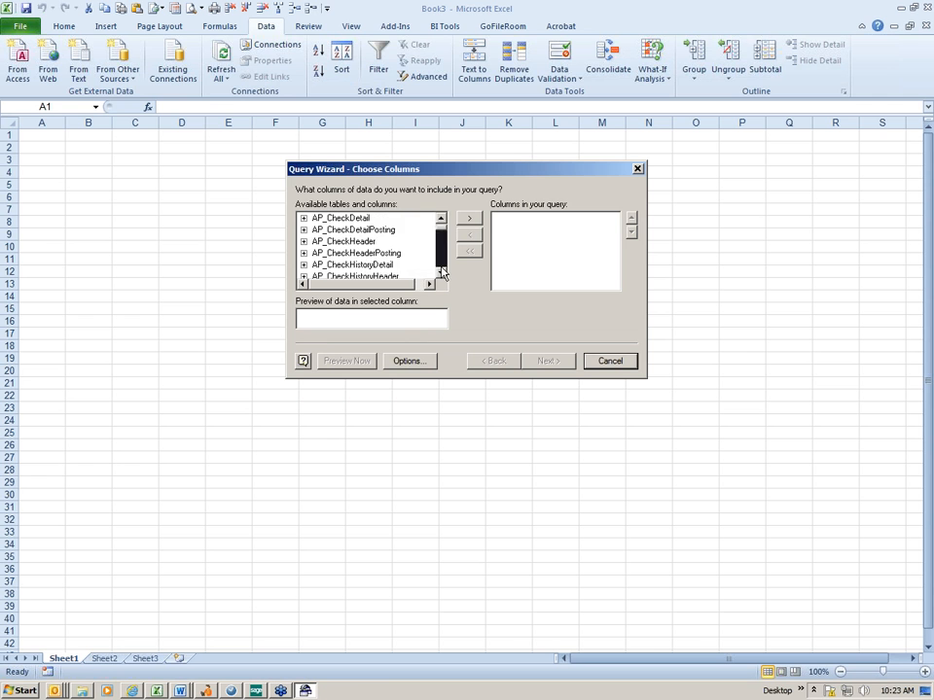
{"action": "left_click_drag", "start_coordinate": [441, 271], "coordinate": [442, 264]}
{"action": "left_click", "coordinate": [304, 231]}
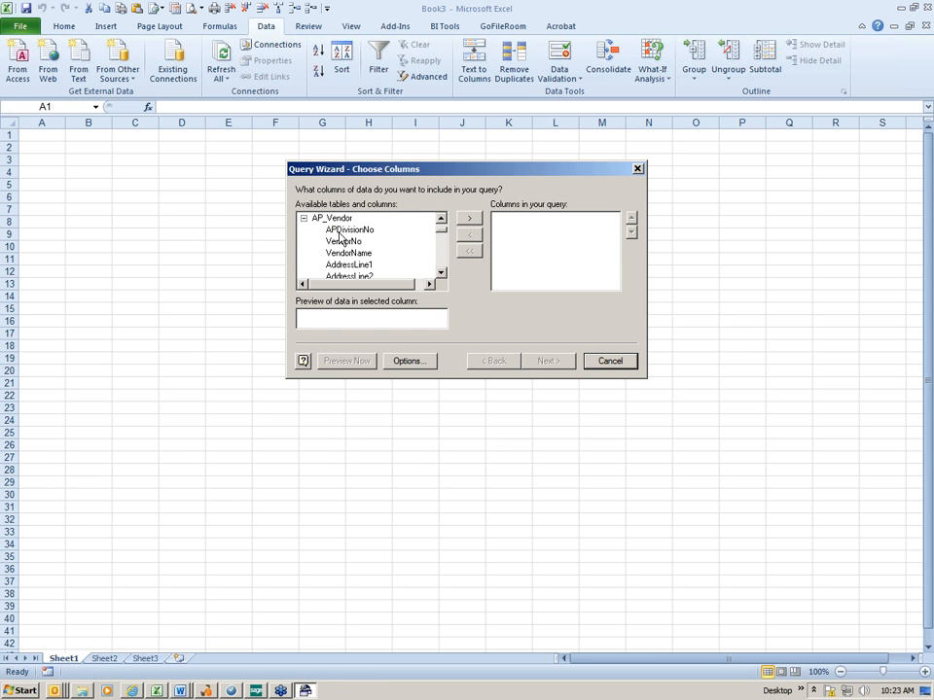
{"action": "double_click", "coordinate": [339, 232]}
{"action": "double_click", "coordinate": [339, 232]}
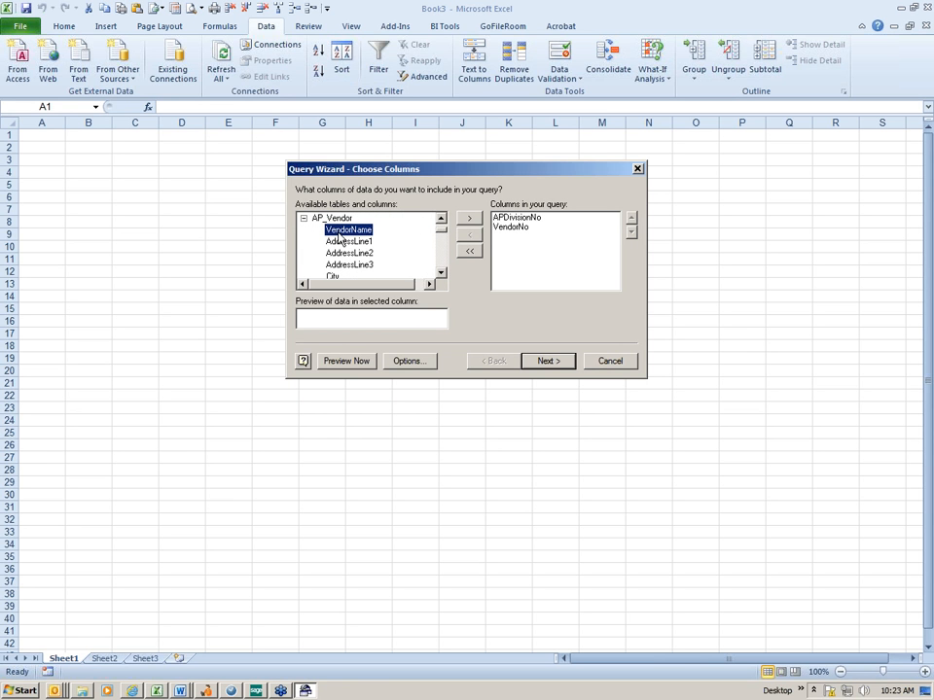
{"action": "double_click", "coordinate": [339, 233]}
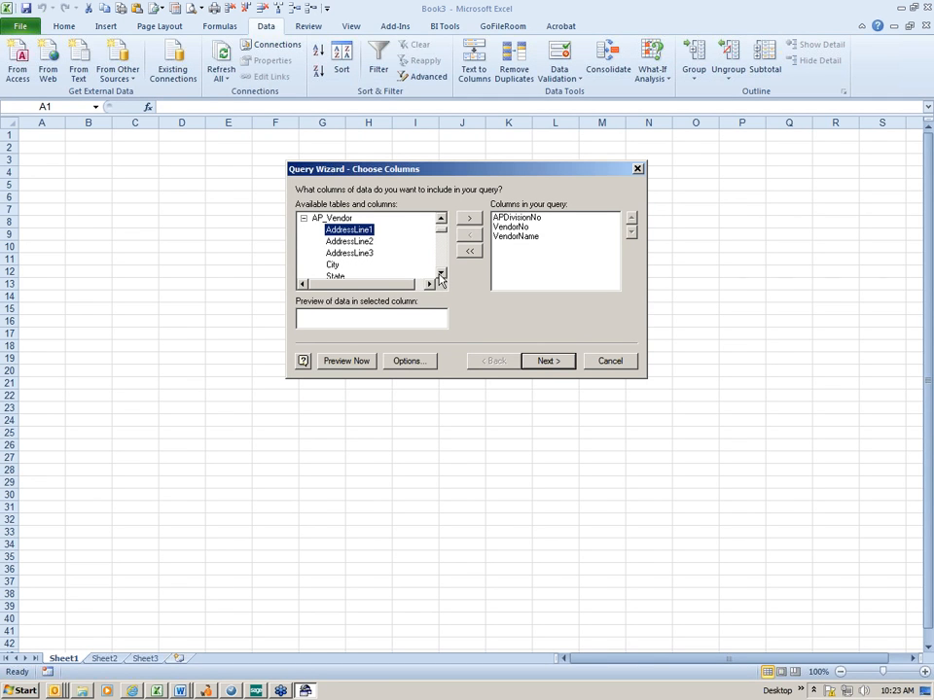
Add the UDF_W9 and UDF_REASON_CODE columns of AP_Vendor to the query and proceed to the row filter
{"action": "left_click_drag", "start_coordinate": [440, 277], "coordinate": [441, 269]}
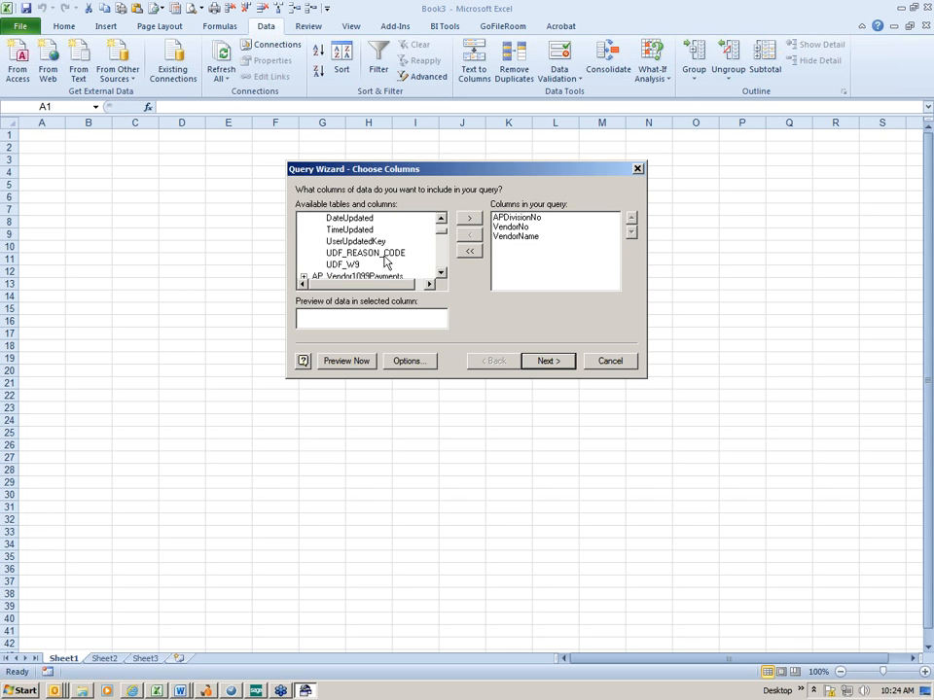
{"action": "double_click", "coordinate": [350, 265]}
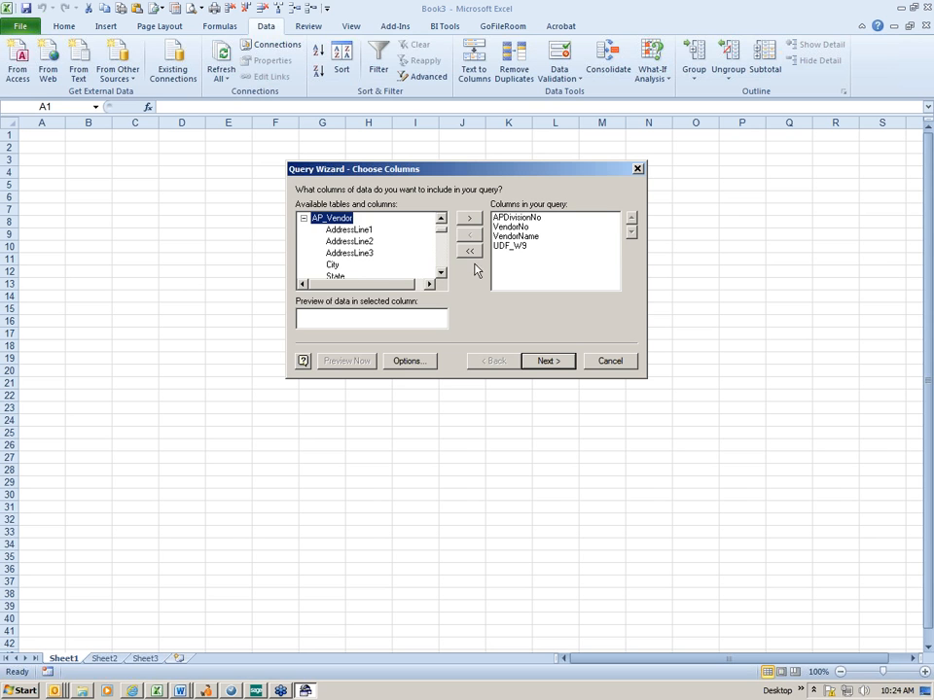
{"action": "left_click", "coordinate": [441, 270]}
{"action": "scroll", "coordinate": [440, 271], "scroll_direction": "down", "scroll_amount": 15}
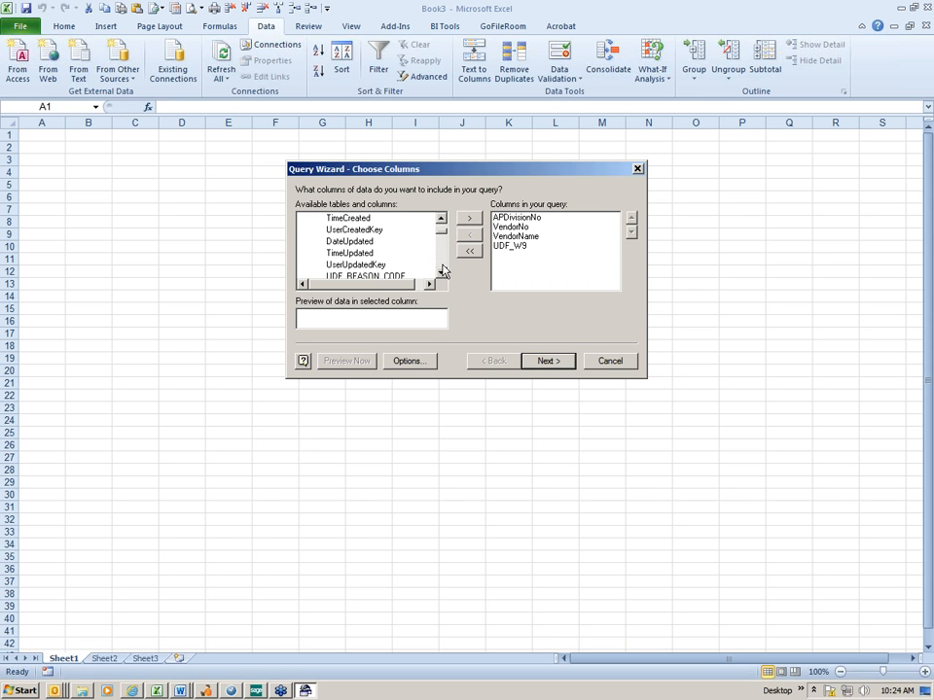
{"action": "scroll", "coordinate": [441, 271], "scroll_direction": "down", "scroll_amount": 2}
{"action": "left_click", "coordinate": [376, 231]}
{"action": "double_click", "coordinate": [377, 231]}
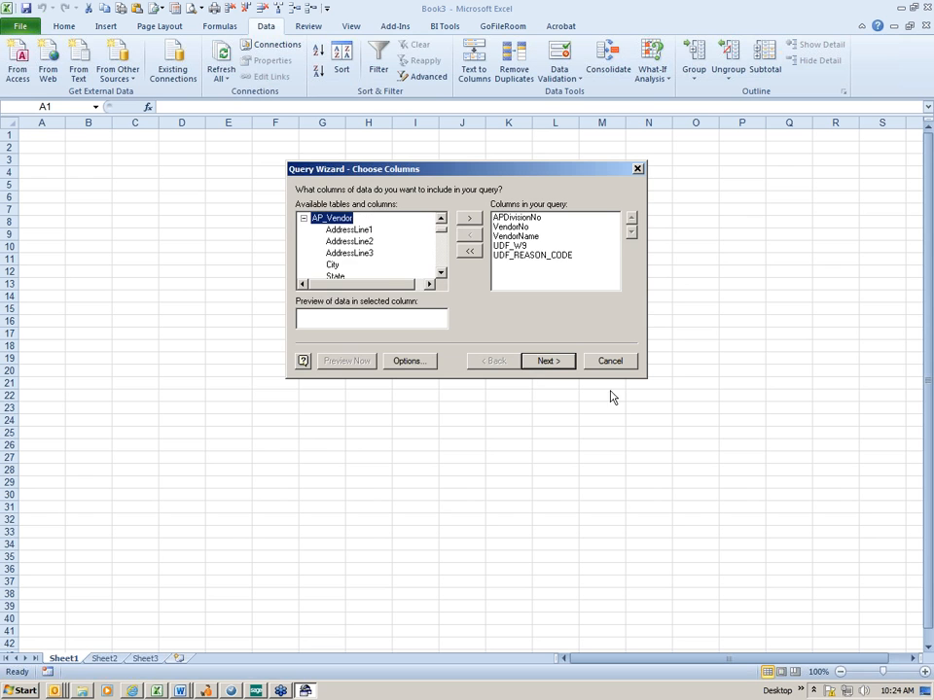
{"action": "left_click", "coordinate": [547, 360]}
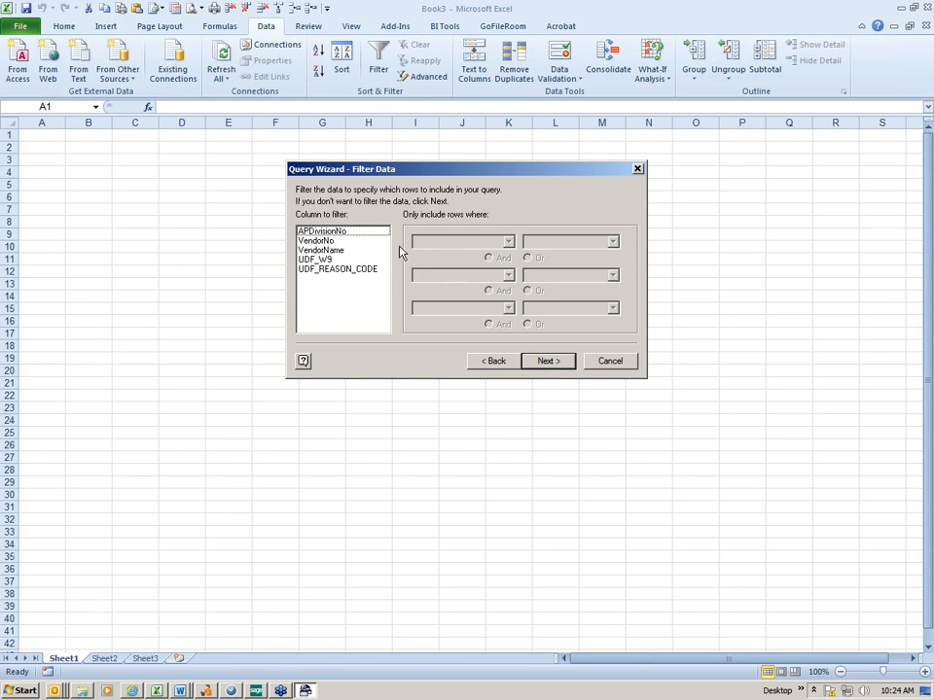
{"action": "left_click", "coordinate": [362, 230]}
{"action": "left_click", "coordinate": [508, 242]}
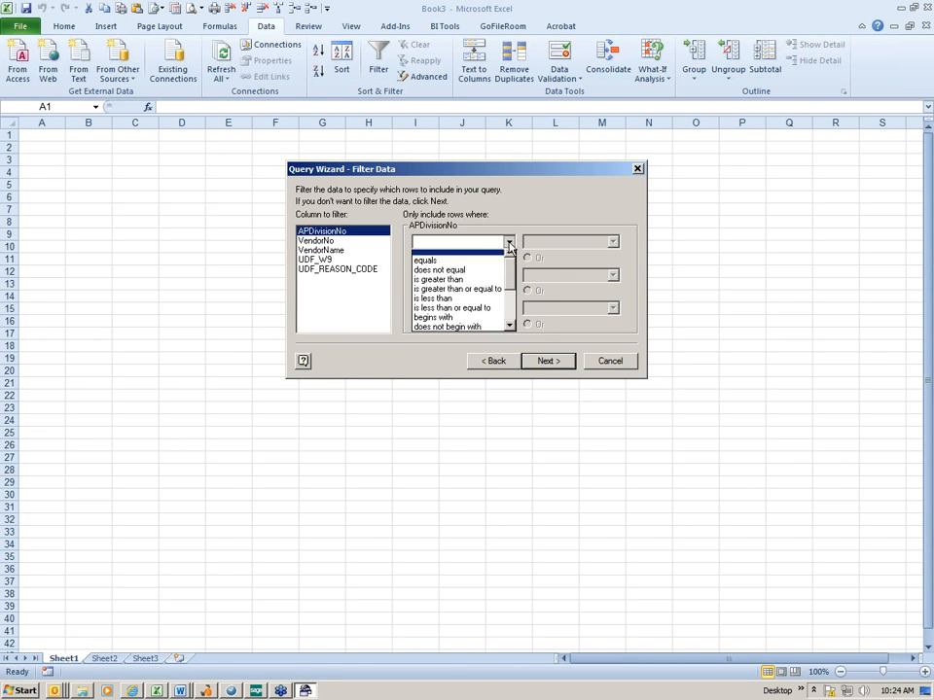
{"action": "key", "text": "Escape"}
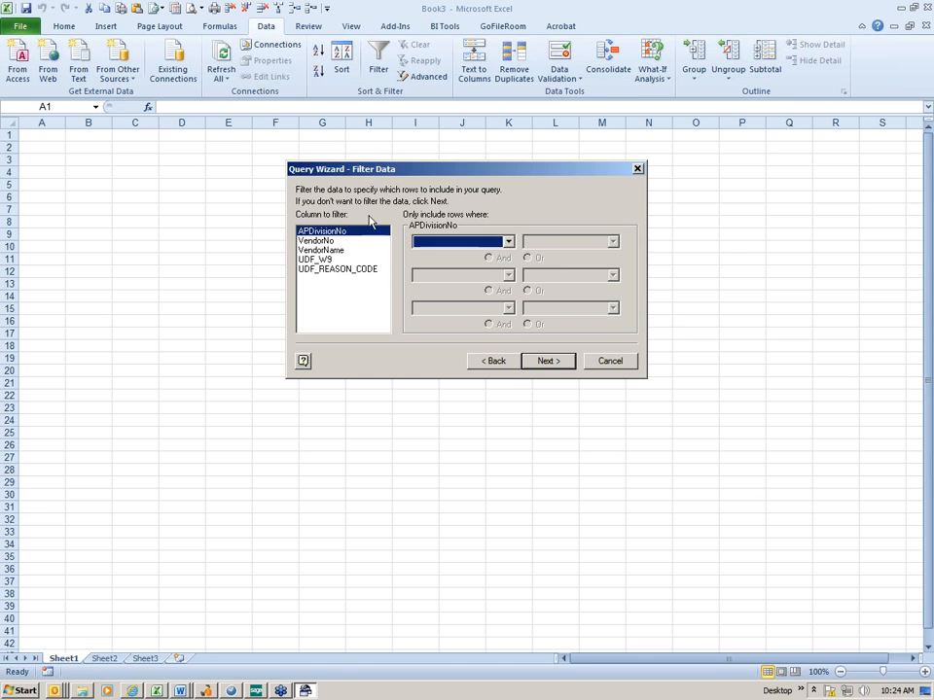
Leave the rows unfiltered and sort the query ascending by APDivisionNo and then by VendorName
{"action": "left_click", "coordinate": [547, 361]}
{"action": "left_click", "coordinate": [482, 241]}
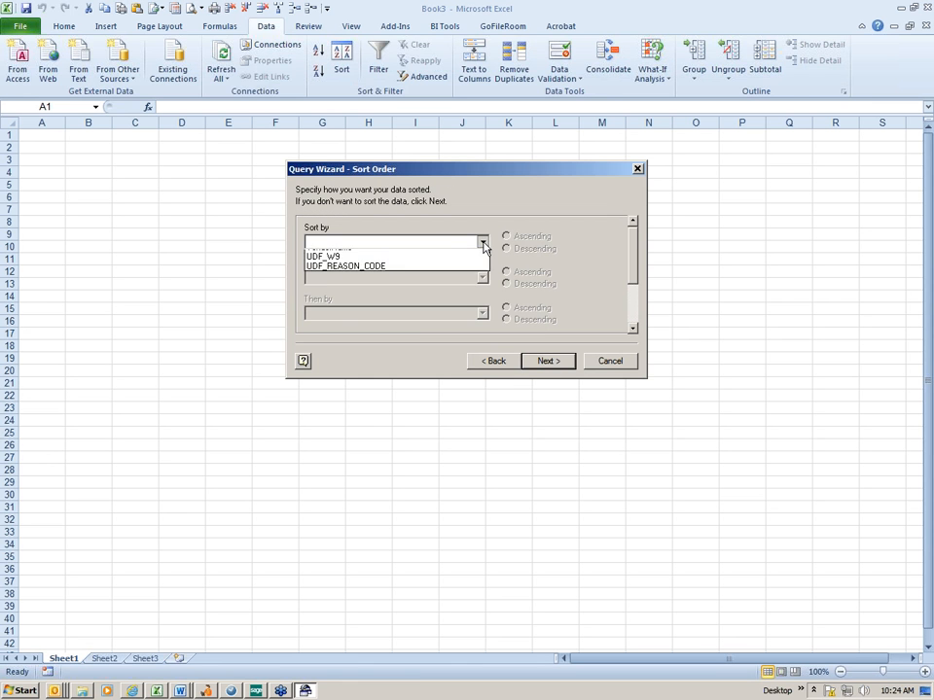
{"action": "left_click", "coordinate": [395, 263]}
{"action": "left_click", "coordinate": [481, 277]}
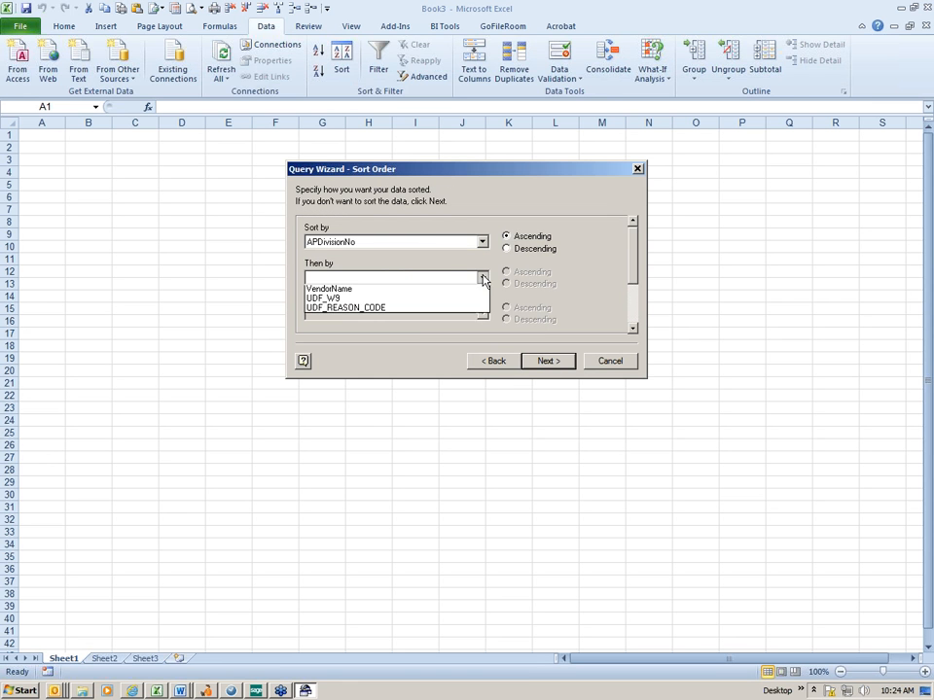
{"action": "left_click", "coordinate": [425, 307]}
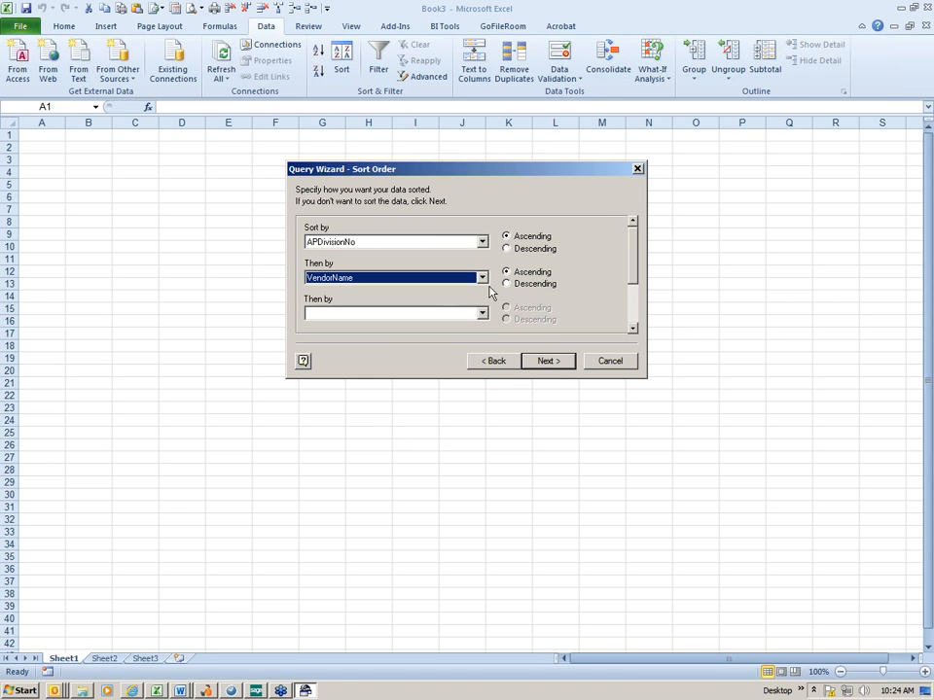
{"action": "left_click", "coordinate": [546, 360]}
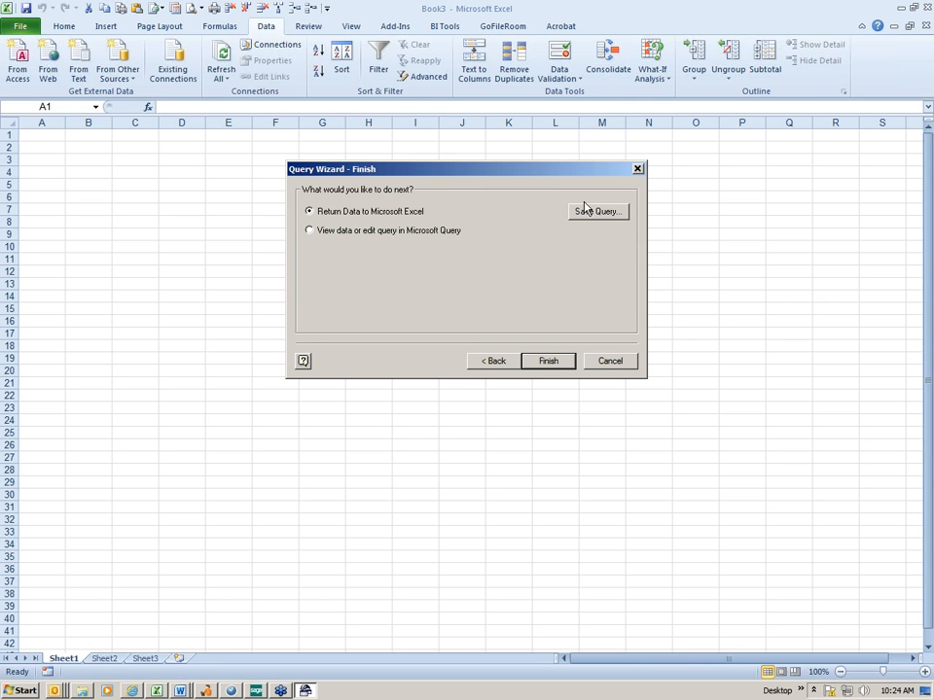
Return the query data to Excel as a table at cell A1 of the existing worksheet, signing on to the ABC company database
{"action": "left_click", "coordinate": [546, 361]}
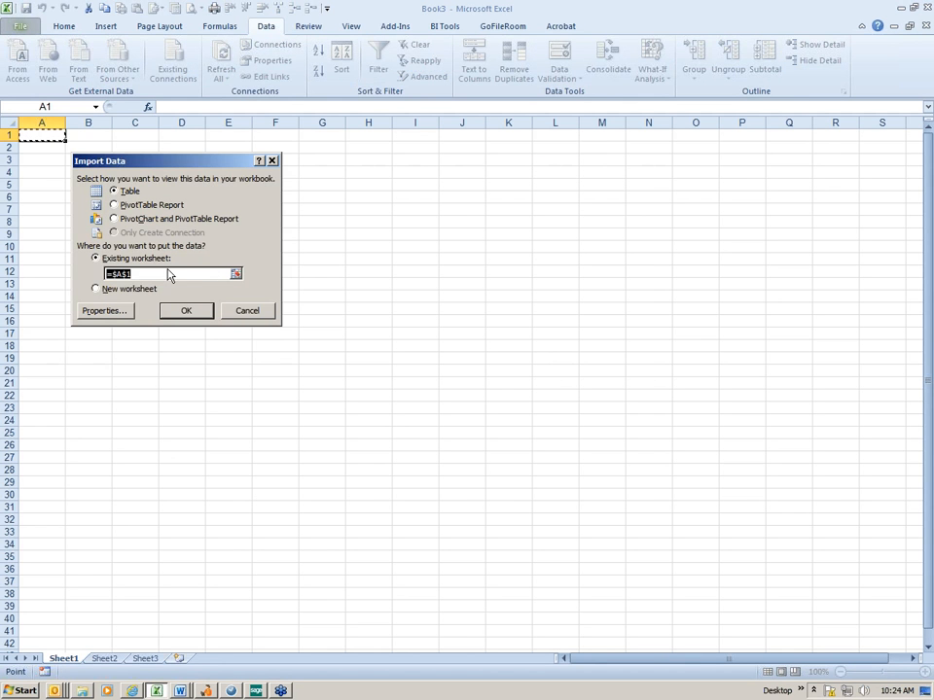
{"action": "left_click", "coordinate": [185, 316]}
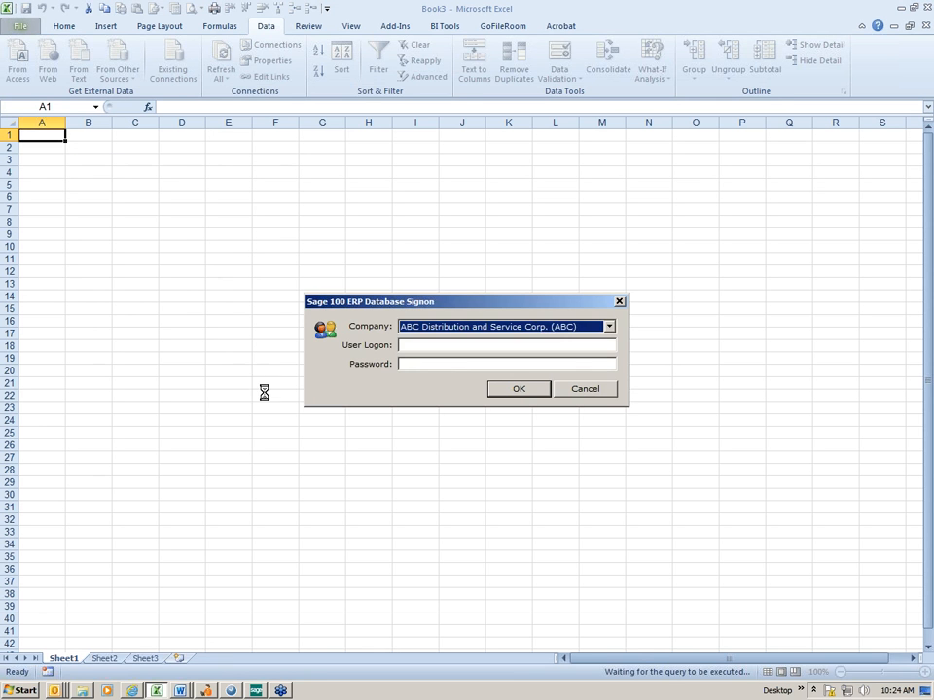
{"action": "key", "text": "Return"}
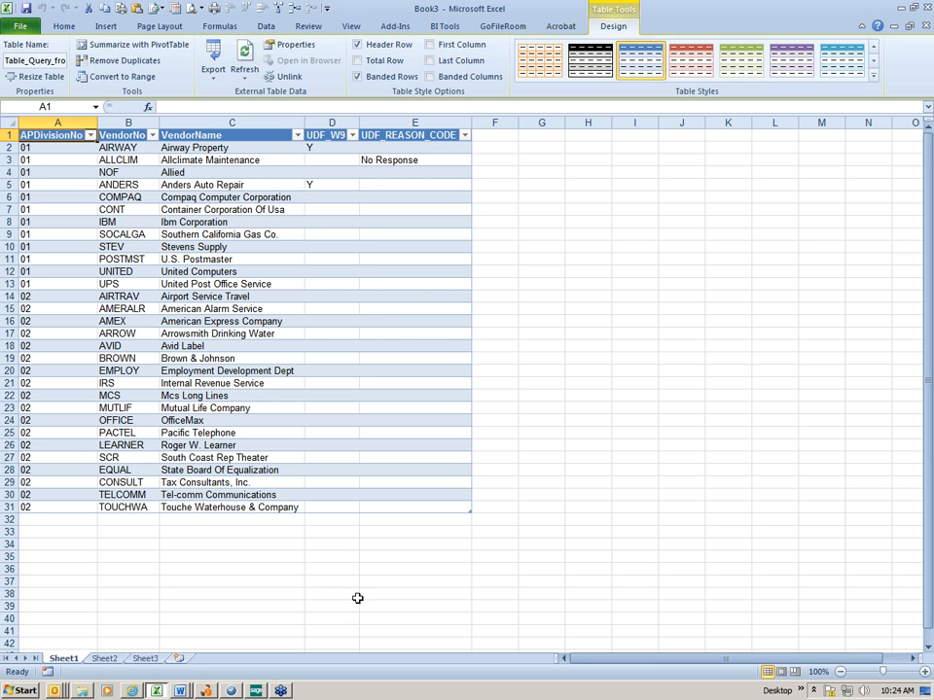
Switch to Sage 100 ERP and open the already customized DMAIN panel of Accounts Payable Vendor Maintenance for all users of company ABC
{"action": "left_click", "coordinate": [258, 691]}
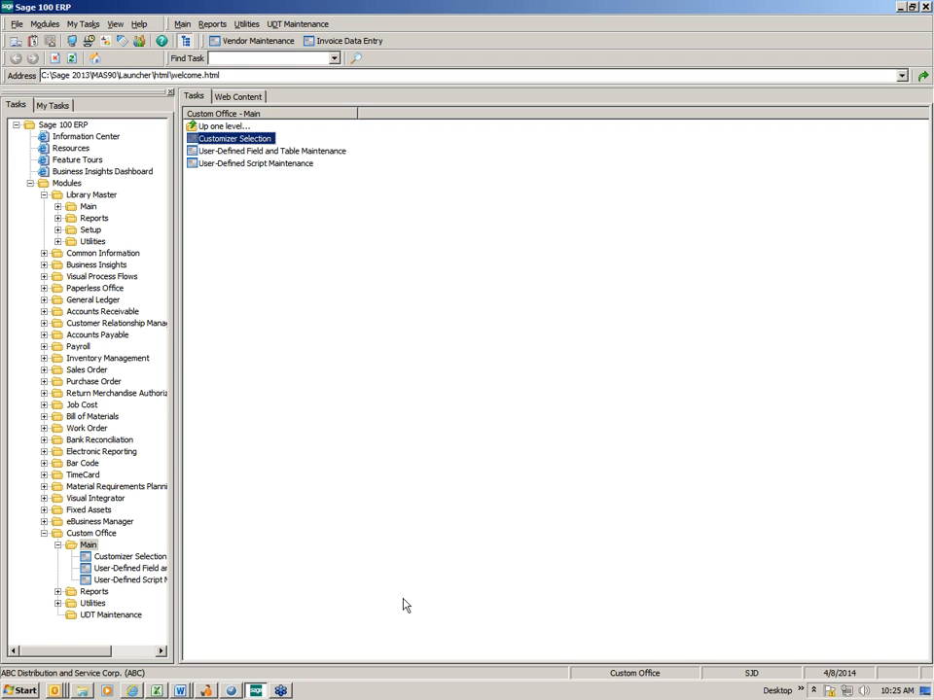
{"action": "left_click", "coordinate": [261, 142]}
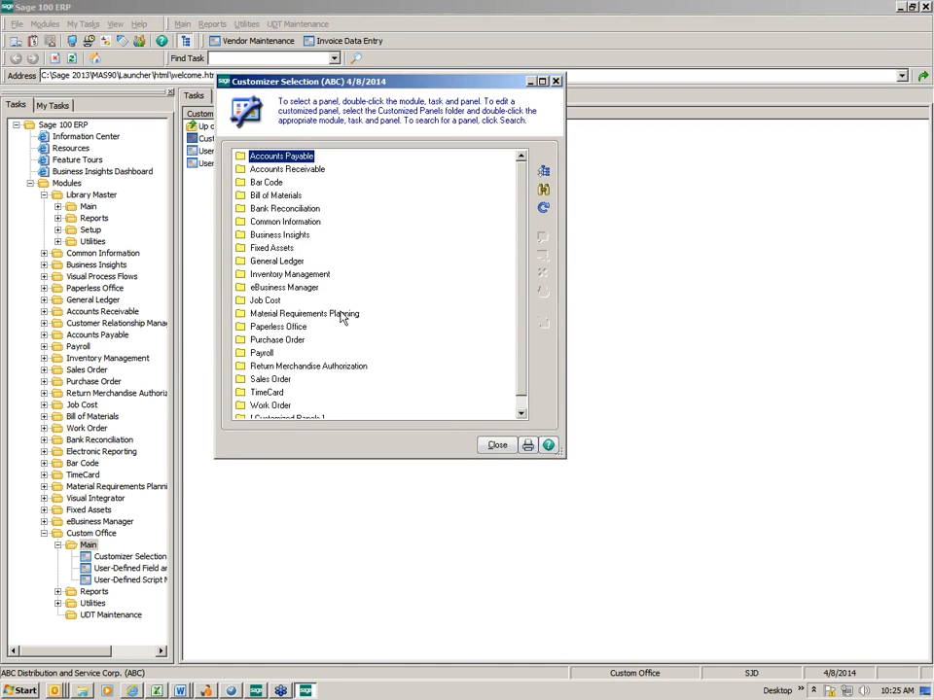
{"action": "double_click", "coordinate": [267, 156]}
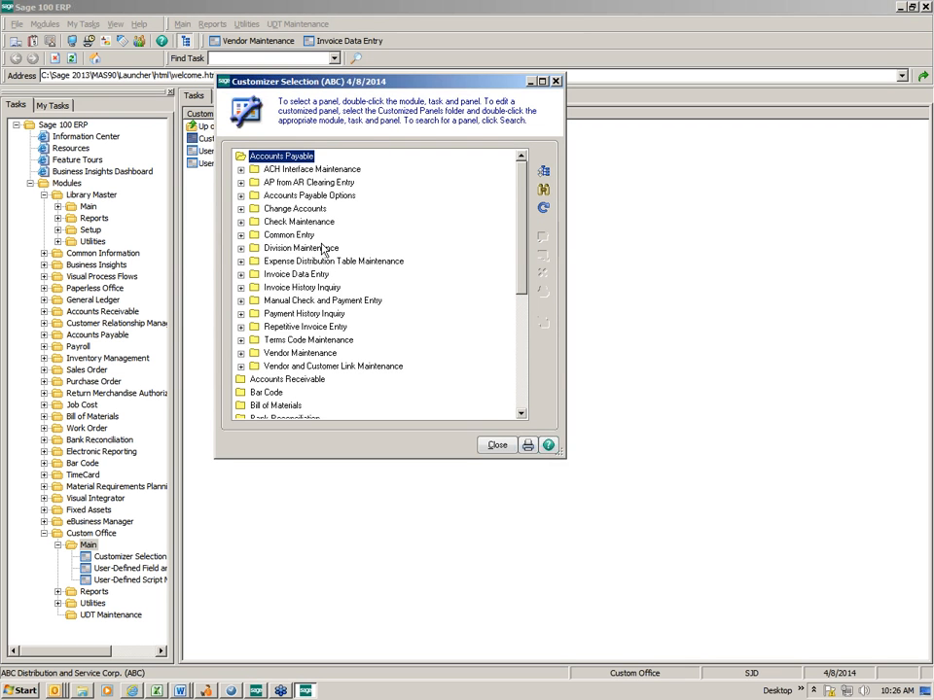
{"action": "left_click", "coordinate": [311, 354]}
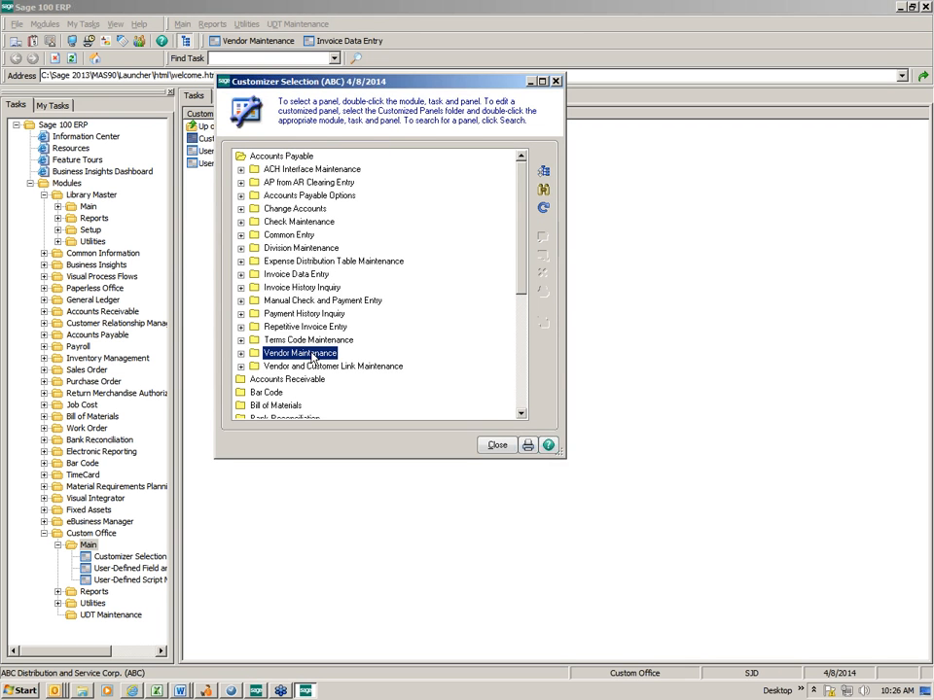
{"action": "left_click", "coordinate": [241, 354]}
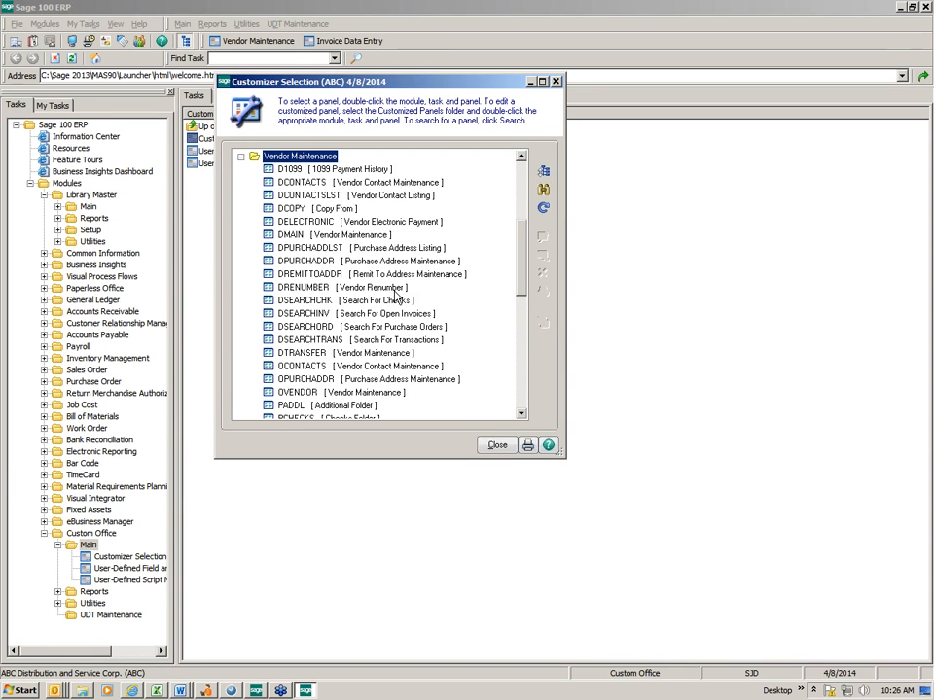
{"action": "left_click", "coordinate": [301, 239]}
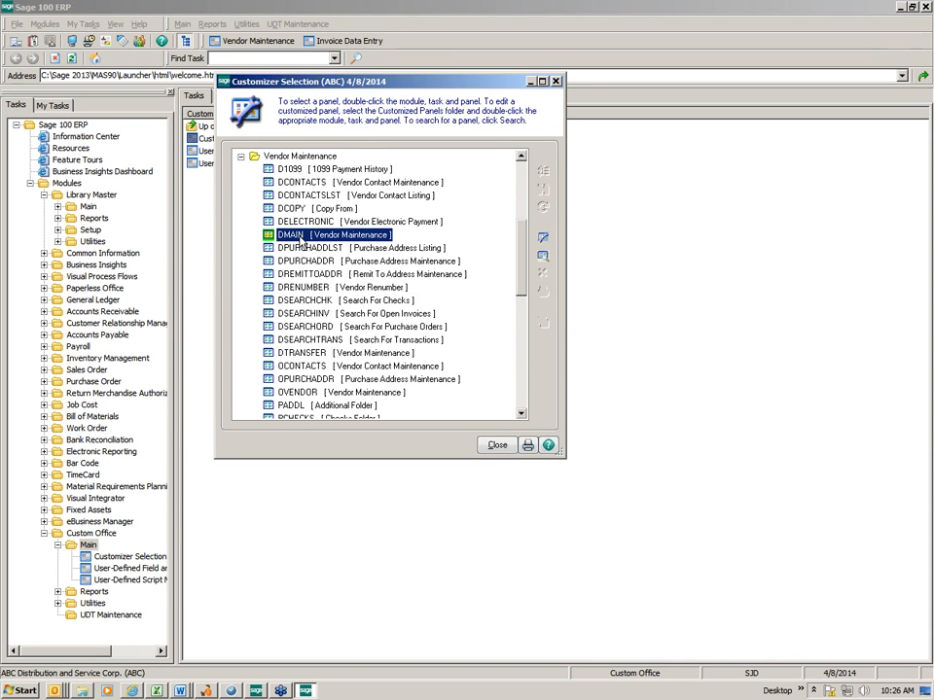
{"action": "double_click", "coordinate": [301, 242]}
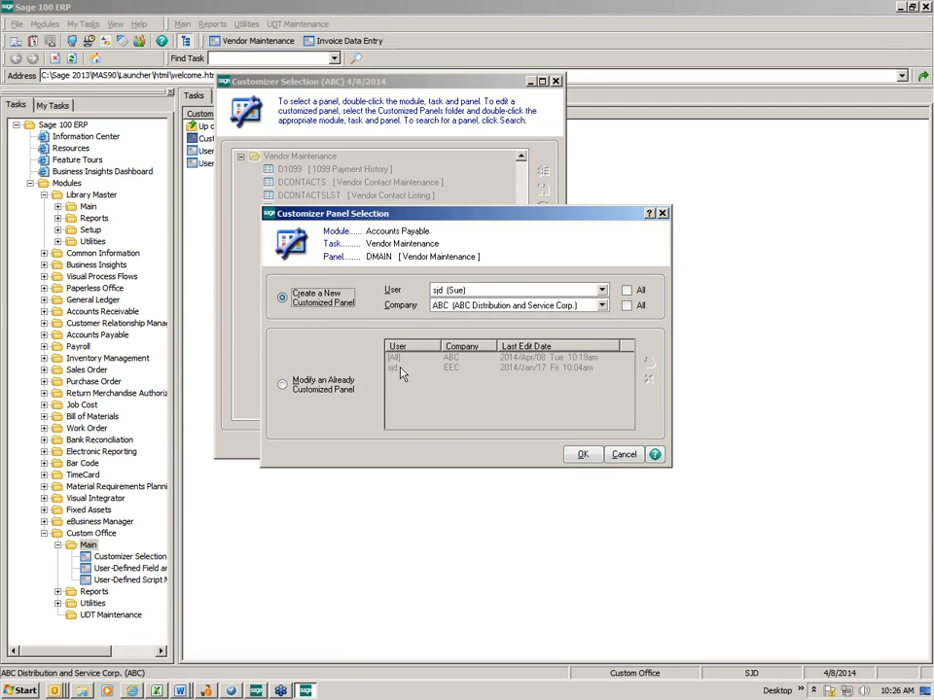
{"action": "left_click", "coordinate": [282, 384]}
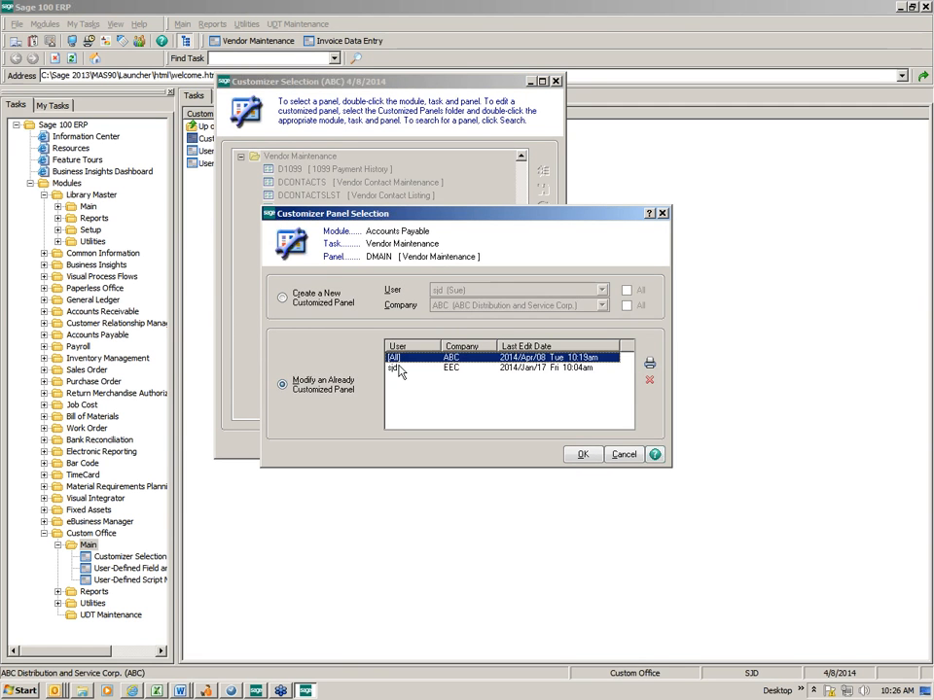
{"action": "left_click", "coordinate": [579, 456]}
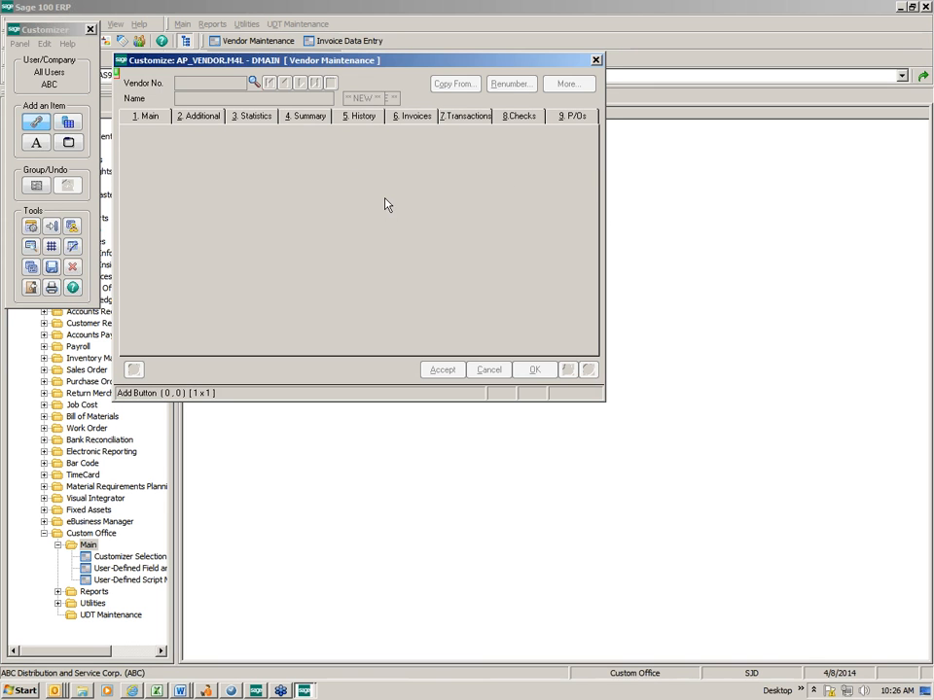
Add a custom tab captioned "Web Tab" to the Vendor Maintenance folder
{"action": "double_click", "coordinate": [332, 184]}
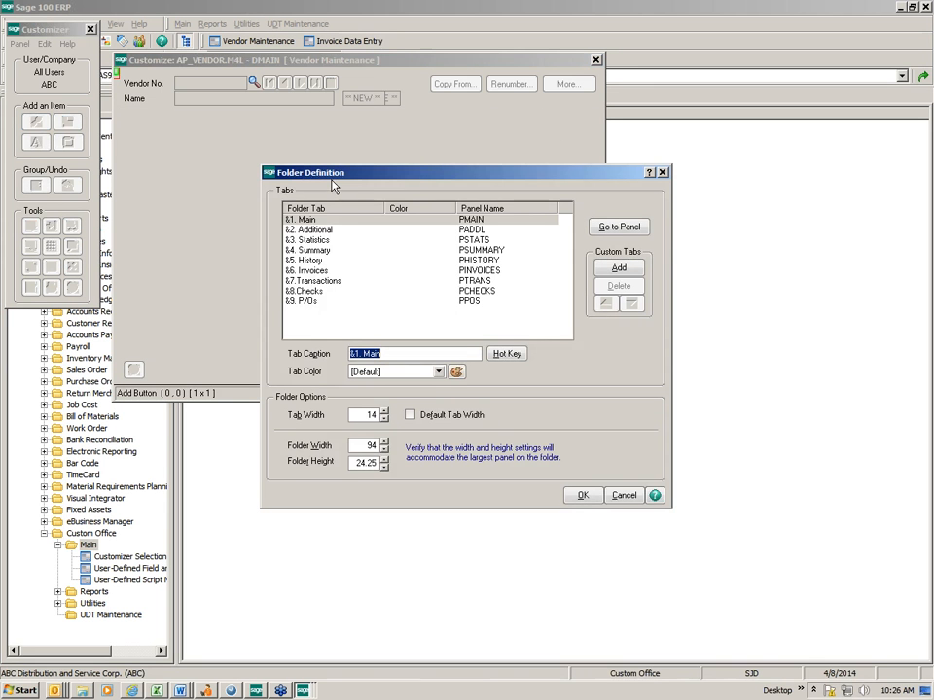
{"action": "left_click", "coordinate": [610, 270]}
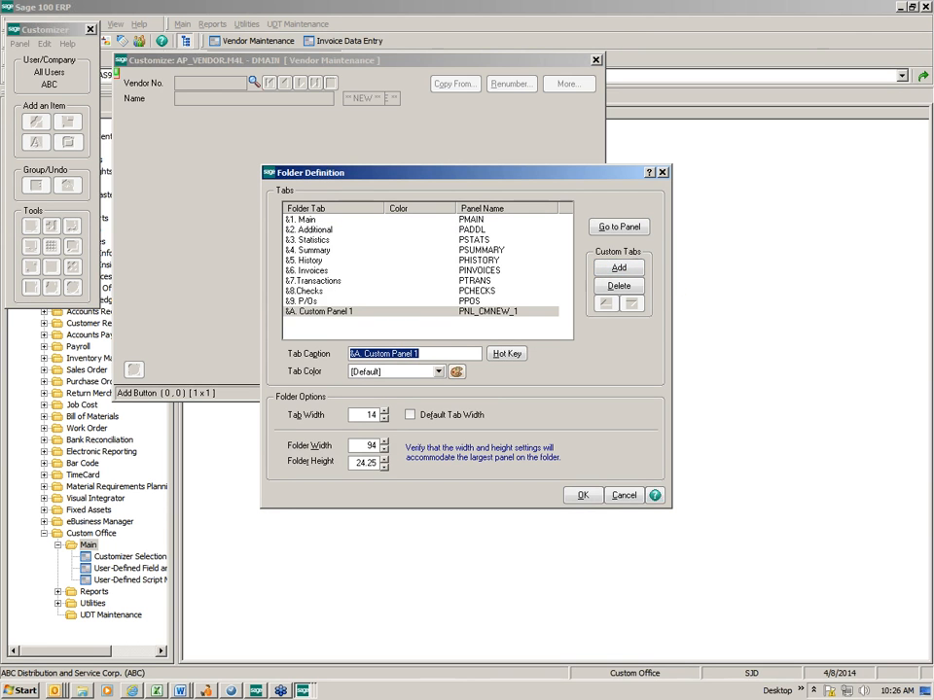
{"action": "mouse_move", "coordinate": [420, 353]}
{"action": "left_mouse_down"}
{"action": "mouse_move", "coordinate": [363, 354]}
{"action": "mouse_move", "coordinate": [428, 356]}
{"action": "left_mouse_up"}
{"action": "type", "text": "Web Tab"}
{"action": "left_click", "coordinate": [580, 497]}
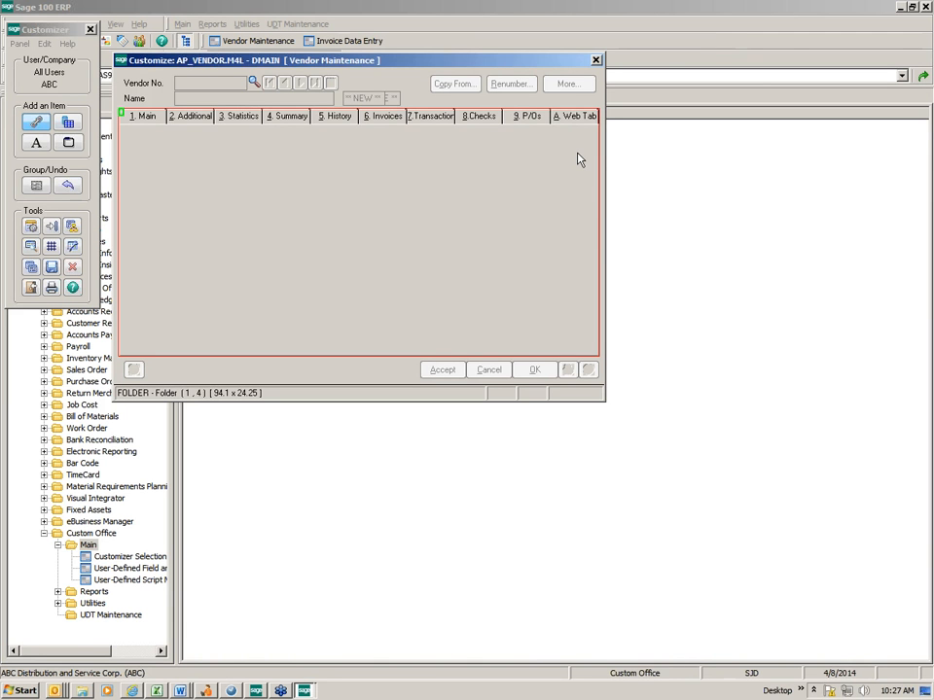
Save the customized Vendor Maintenance panel and close the Customizer and its panel selection
{"action": "left_click", "coordinate": [52, 266]}
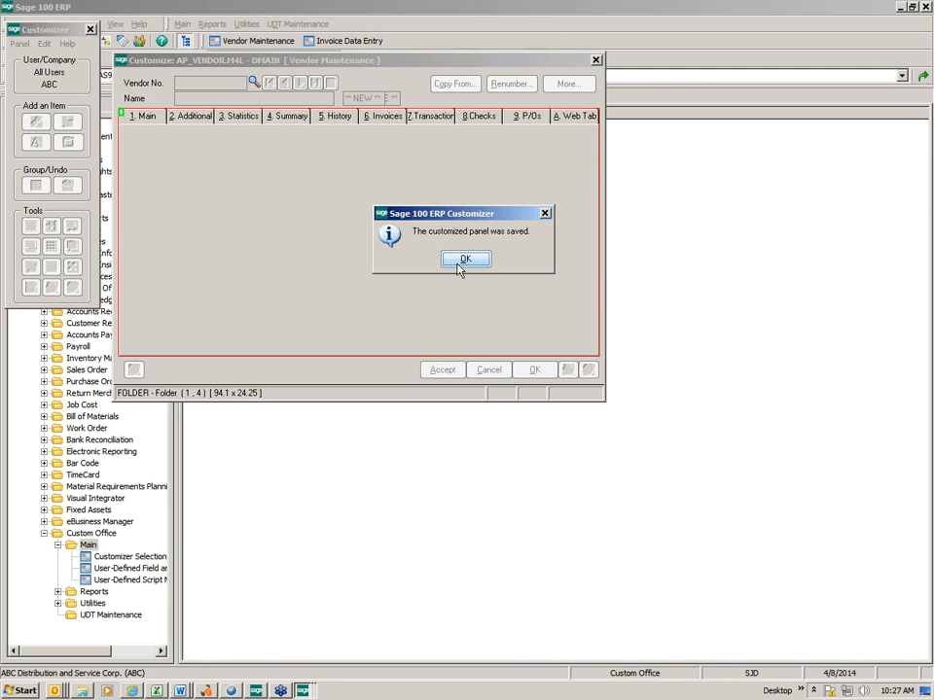
{"action": "left_click", "coordinate": [465, 259]}
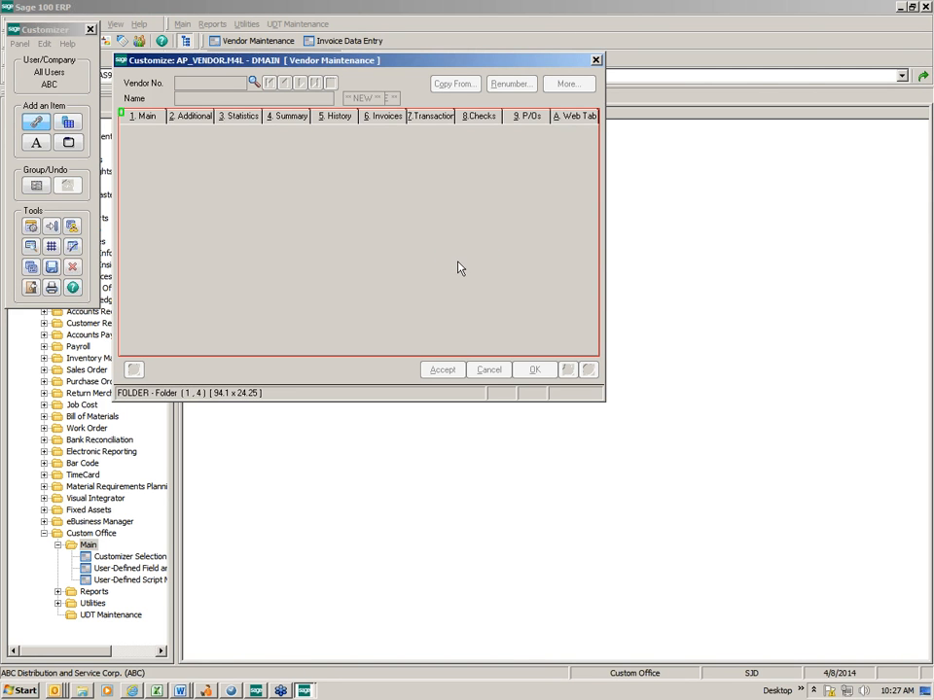
{"action": "left_click", "coordinate": [596, 60]}
{"action": "left_click", "coordinate": [554, 81]}
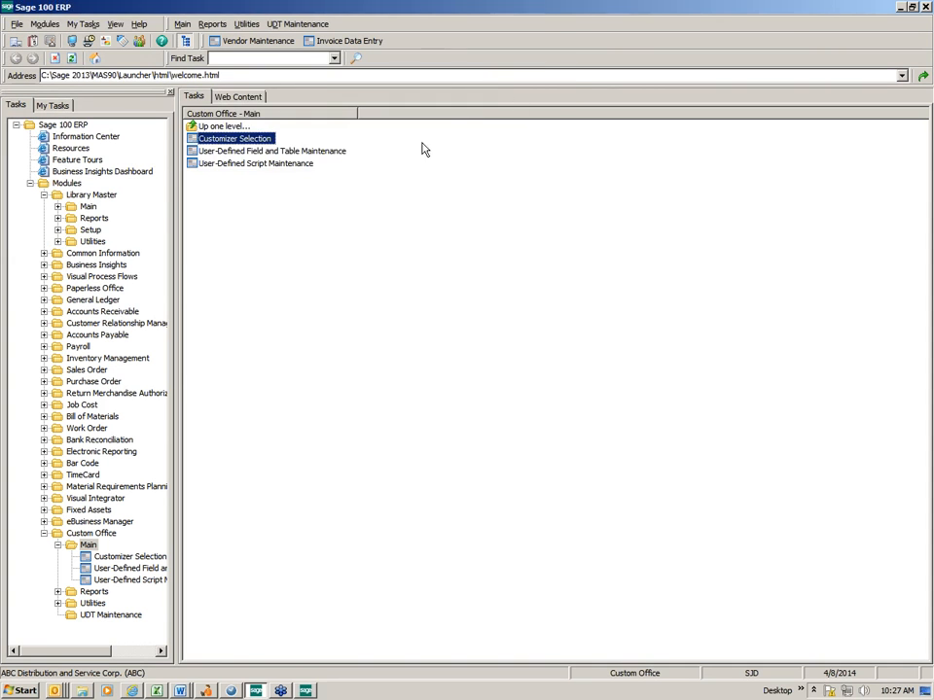
Open Vendor Maintenance, bring up the first vendor record and view its new Web Tab
{"action": "left_click", "coordinate": [251, 41]}
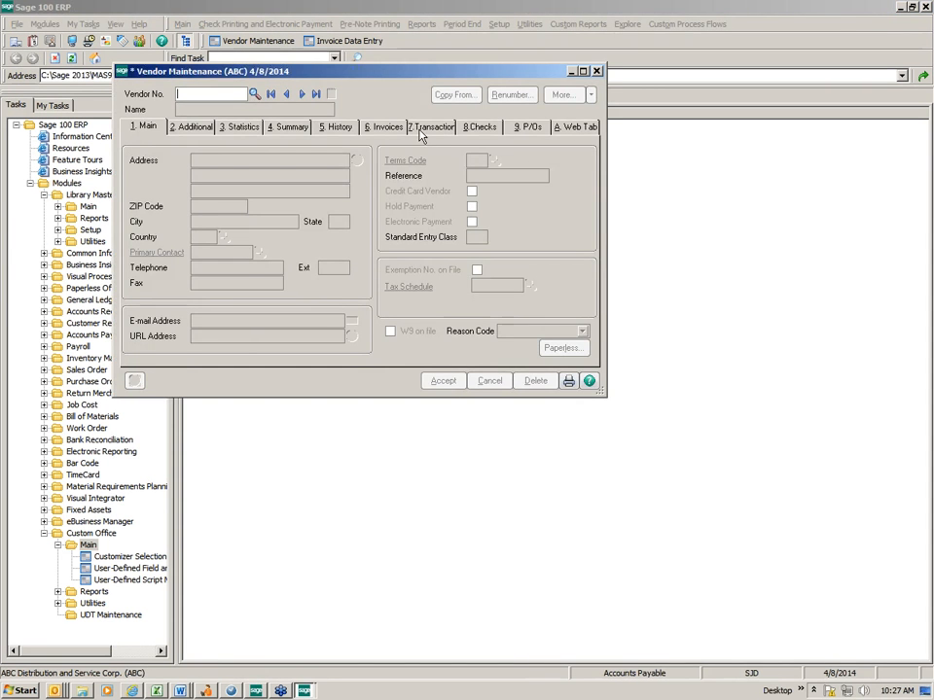
{"action": "left_click", "coordinate": [302, 94]}
{"action": "left_click", "coordinate": [564, 127]}
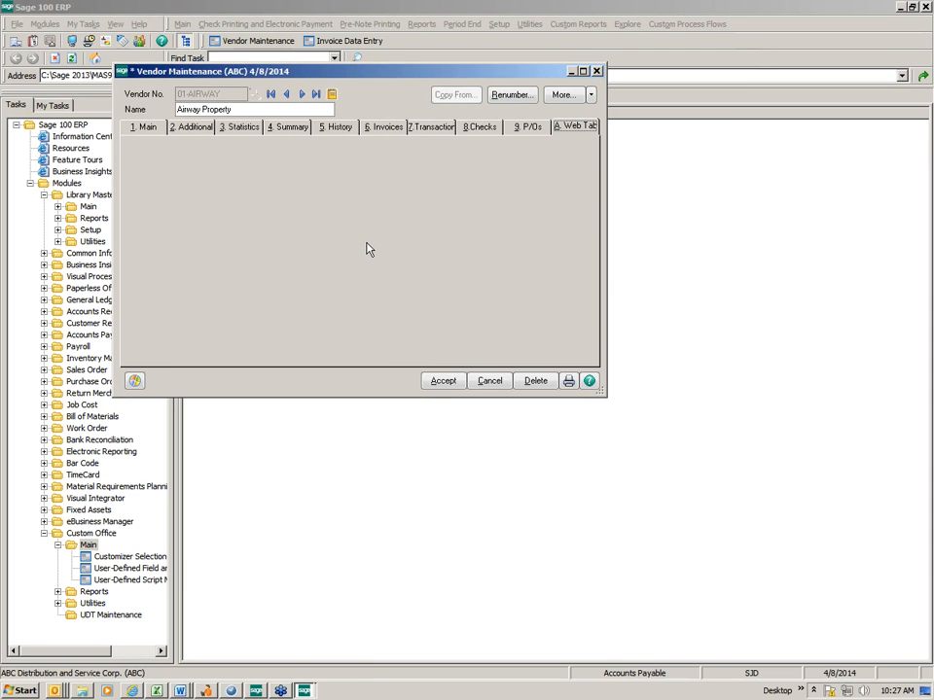
Try to open the Customizer directly from the vendor's Web Tab
{"action": "right_click", "coordinate": [253, 192]}
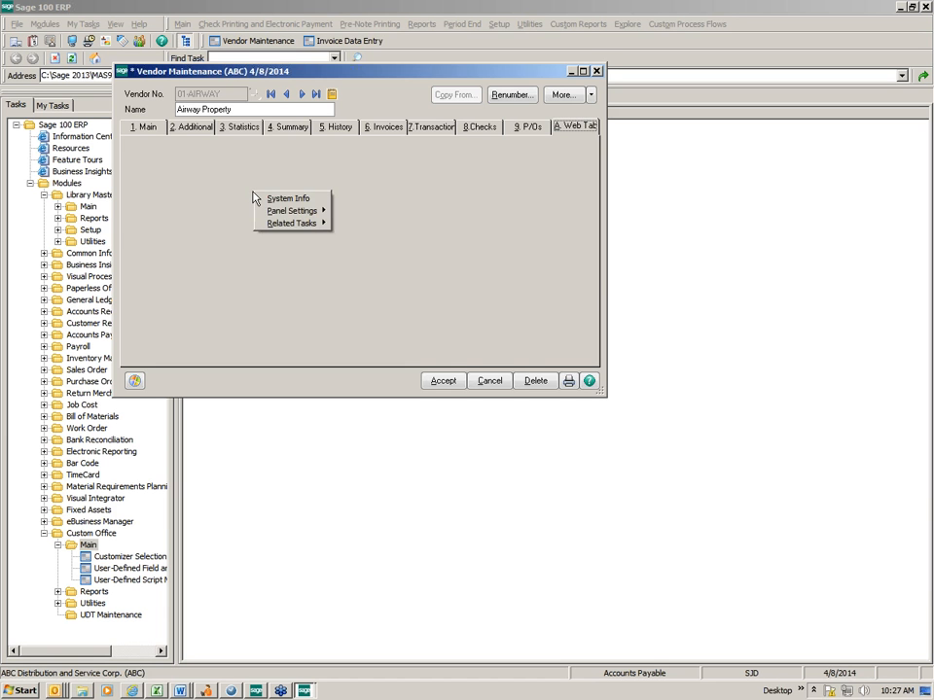
{"action": "mouse_move", "coordinate": [279, 211]}
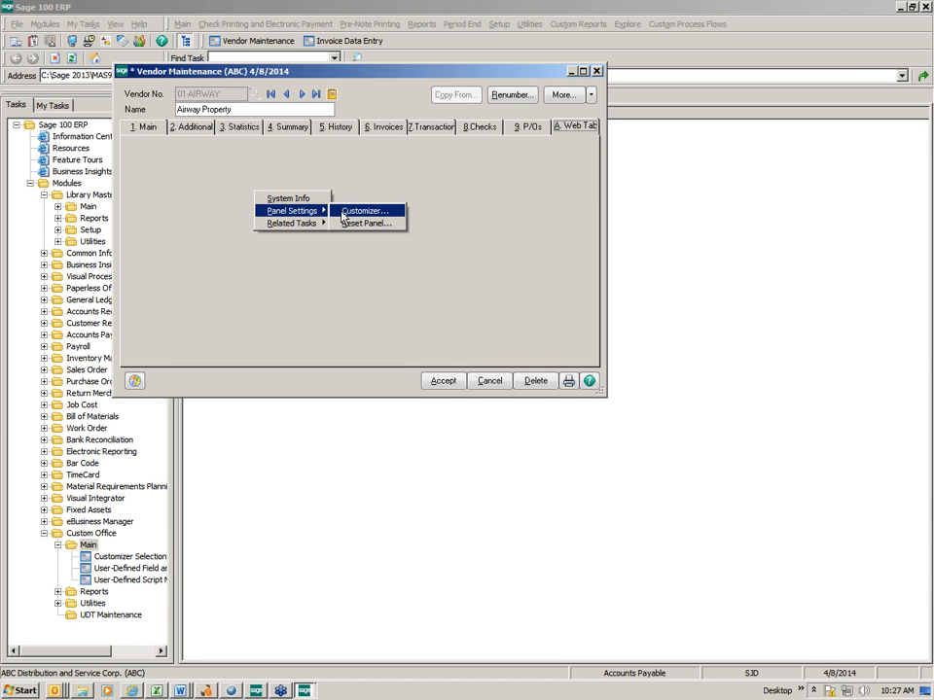
{"action": "left_click", "coordinate": [343, 212]}
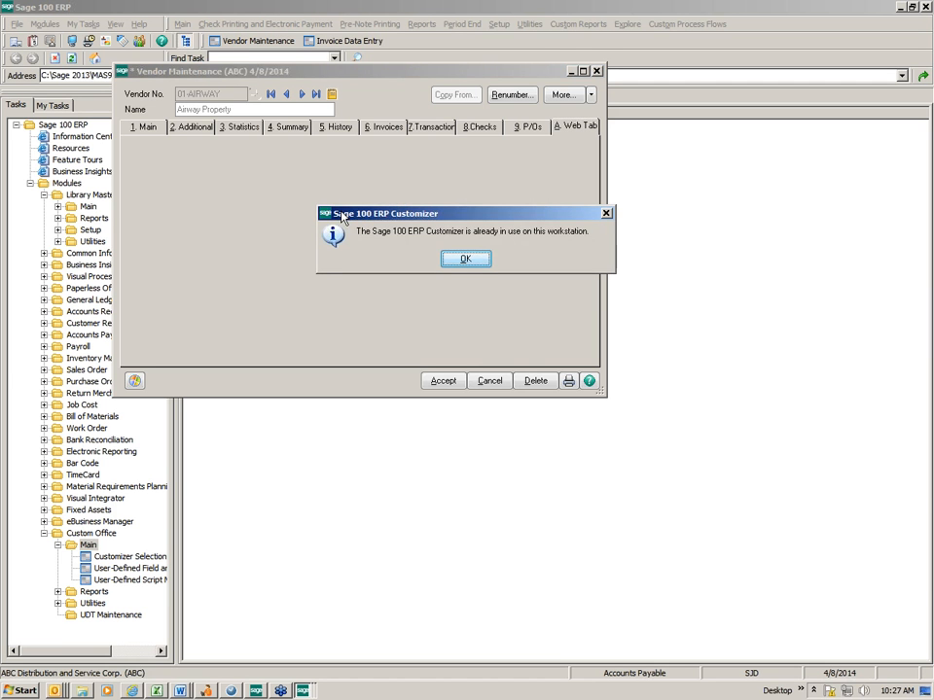
{"action": "left_click", "coordinate": [465, 260]}
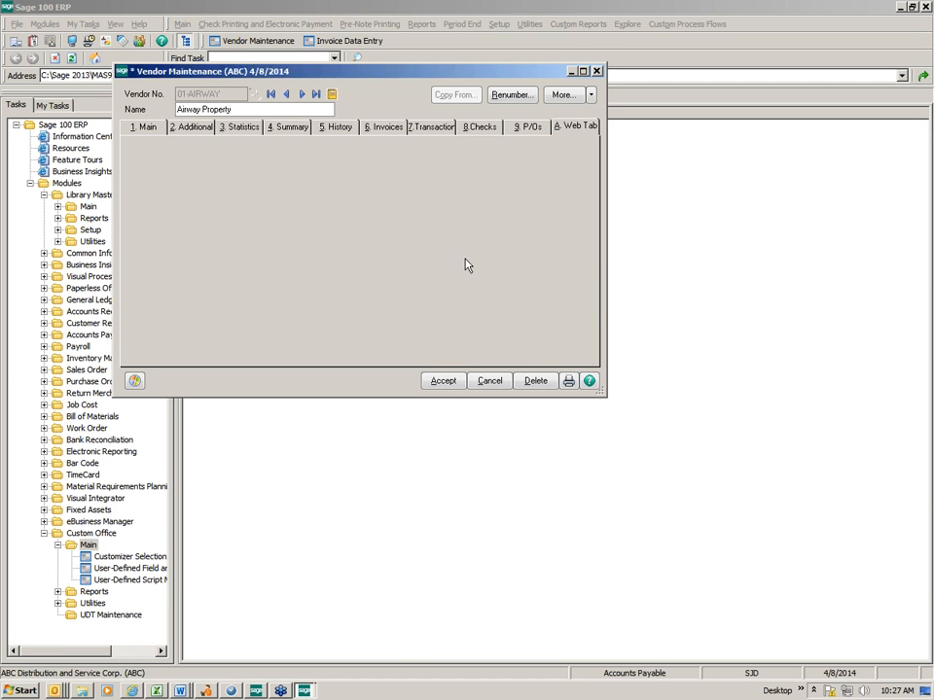
Close Customizer Selection and open the vendor's Web Tab in the Customizer, modifying the already customized panel for all users of company ABC
{"action": "left_click", "coordinate": [304, 691]}
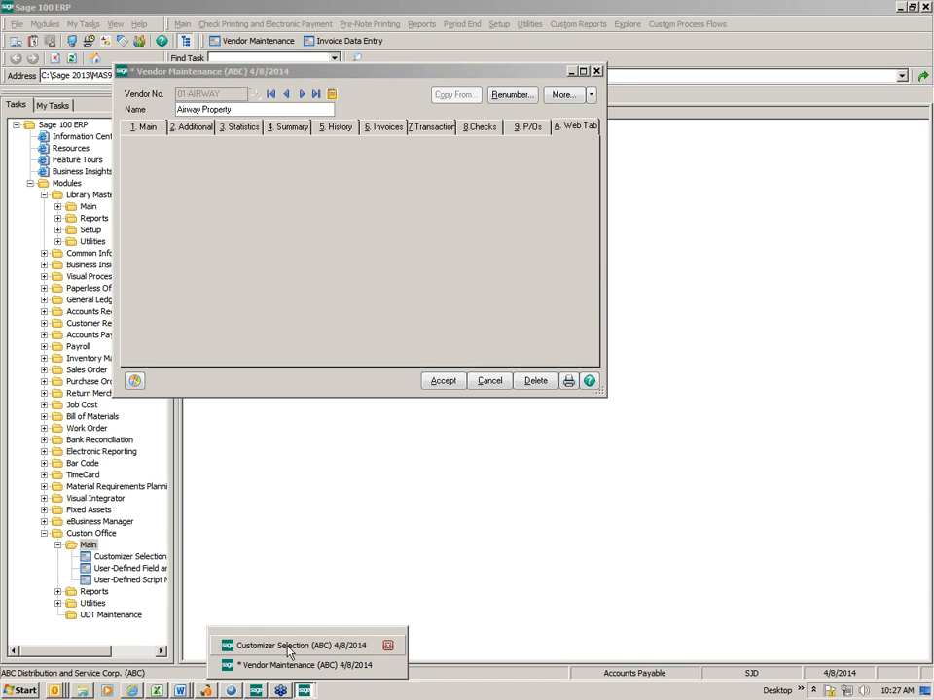
{"action": "left_click", "coordinate": [289, 648]}
{"action": "left_click", "coordinate": [557, 89]}
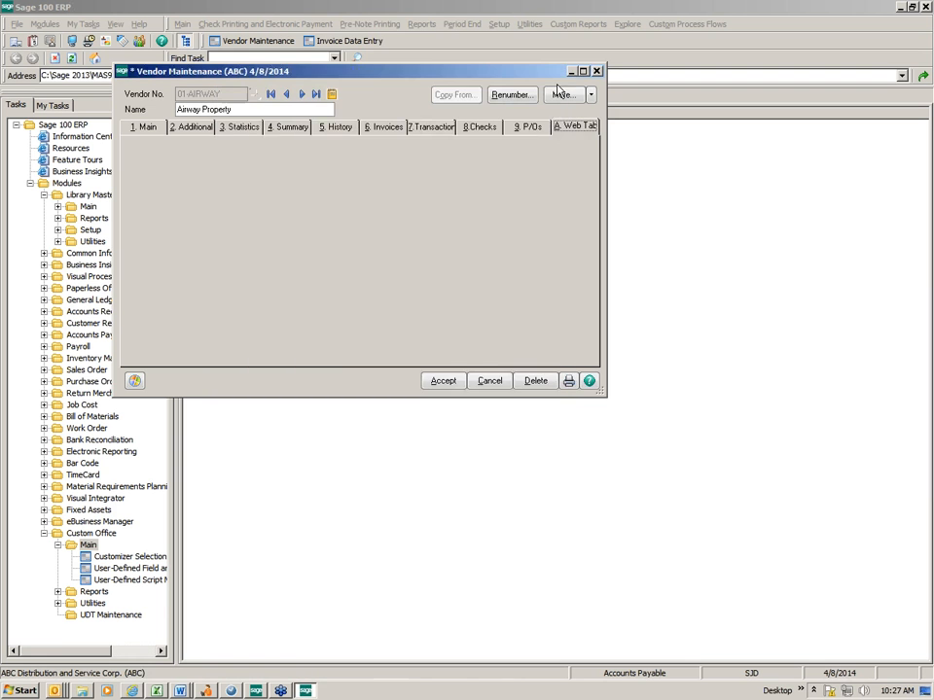
{"action": "right_click", "coordinate": [334, 199]}
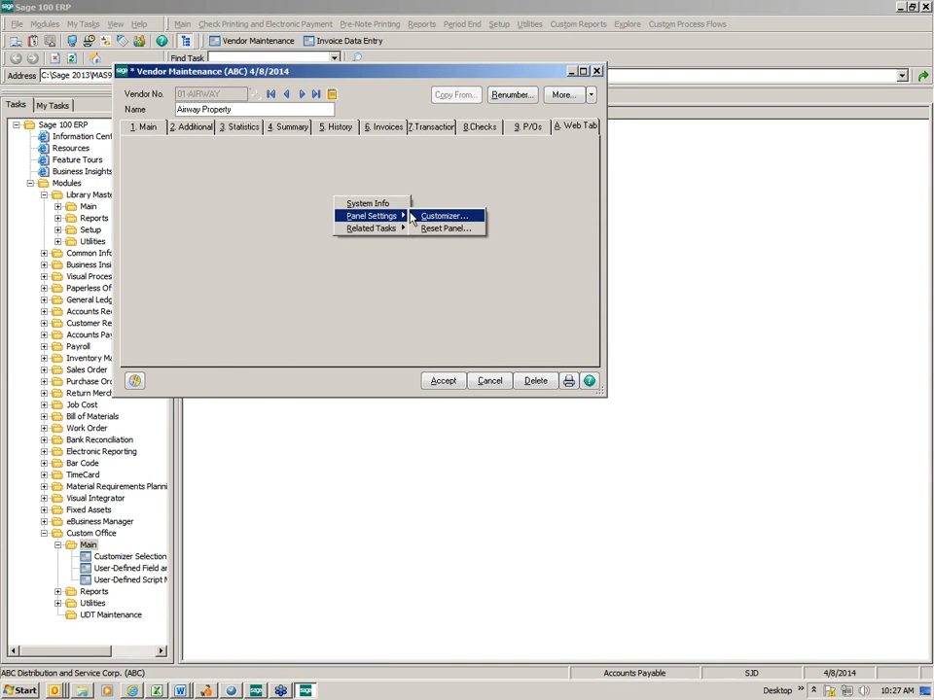
{"action": "left_click", "coordinate": [423, 216]}
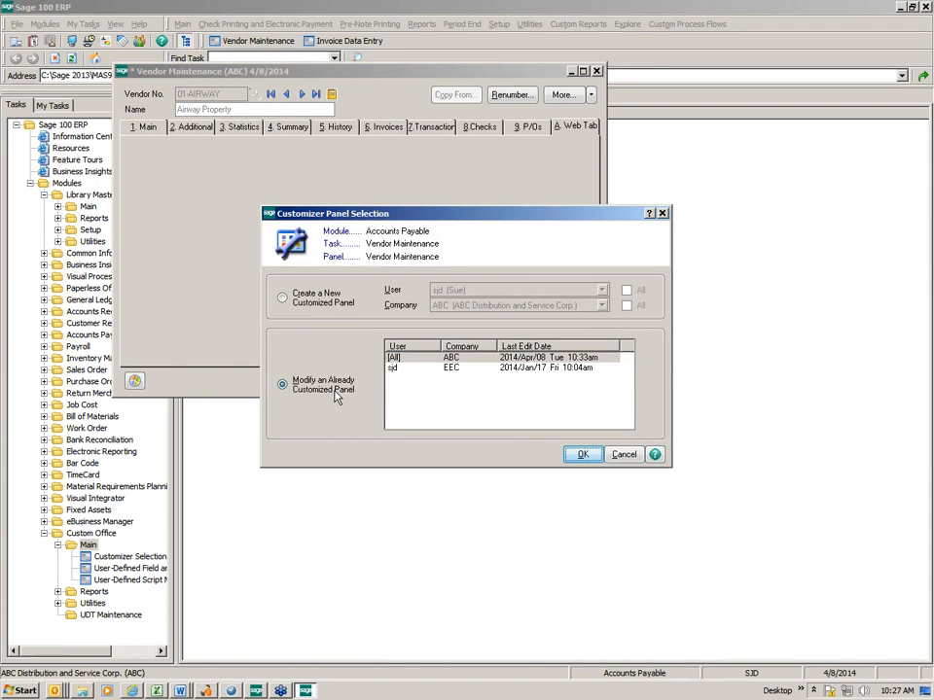
{"action": "left_click", "coordinate": [582, 454]}
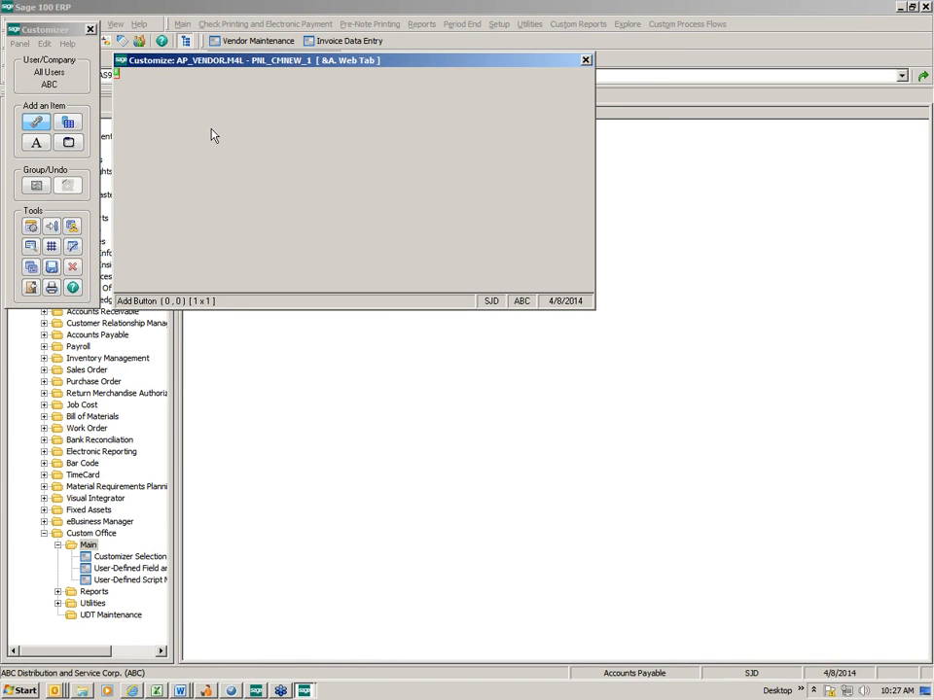
Add the UDF_REASON_CODE field from the MAIN data source near the Web Tab's upper left, about 12 x 1.25 in size
{"action": "left_click", "coordinate": [70, 123]}
{"action": "left_click_drag", "start_coordinate": [163, 97], "coordinate": [224, 111]}
{"action": "left_click", "coordinate": [399, 264]}
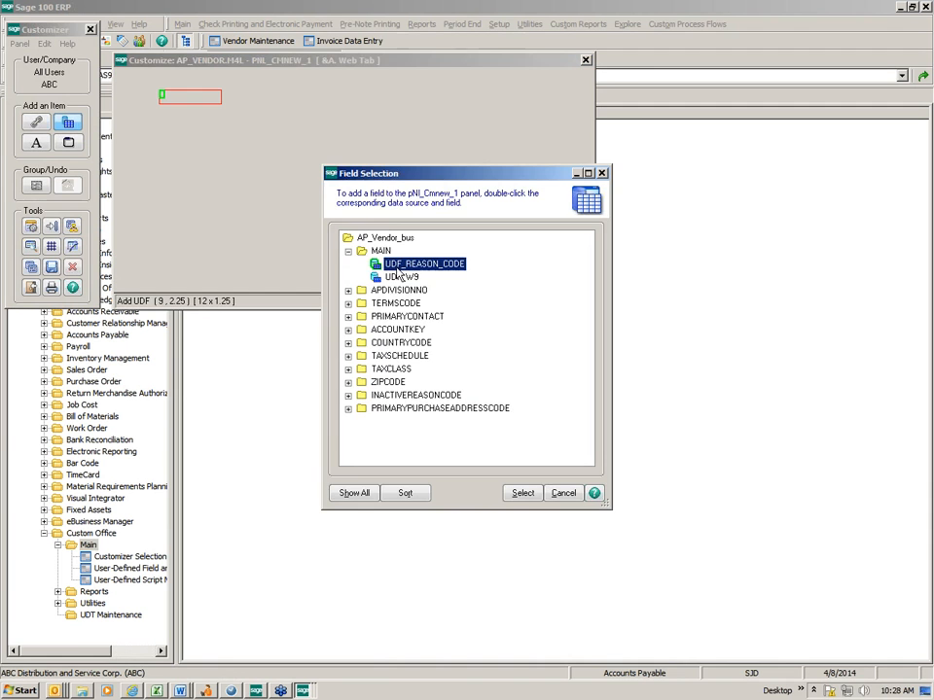
{"action": "left_click", "coordinate": [517, 499]}
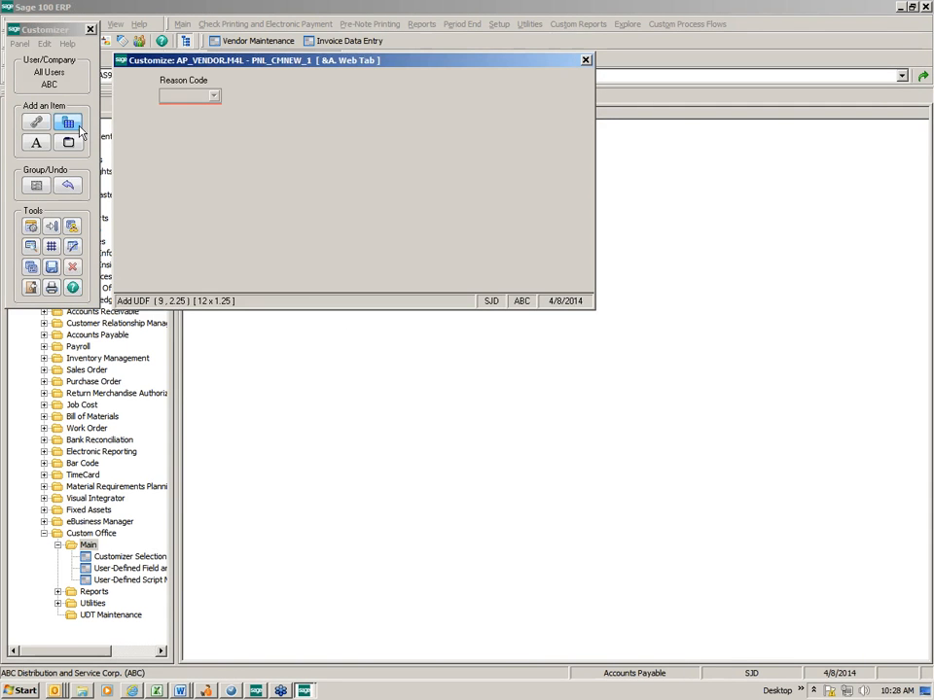
Add the UDF_W9 field below the Reason Code field on the Web Tab, about 10 x 1.25 in size
{"action": "left_click_drag", "start_coordinate": [164, 122], "coordinate": [229, 146]}
{"action": "left_click", "coordinate": [228, 206]}
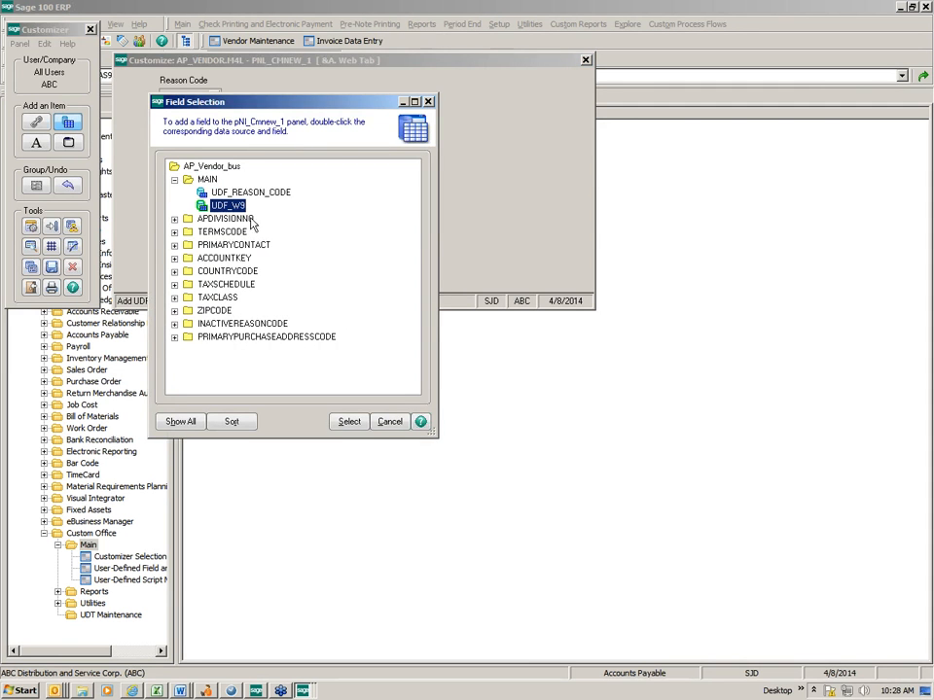
{"action": "left_click", "coordinate": [348, 422]}
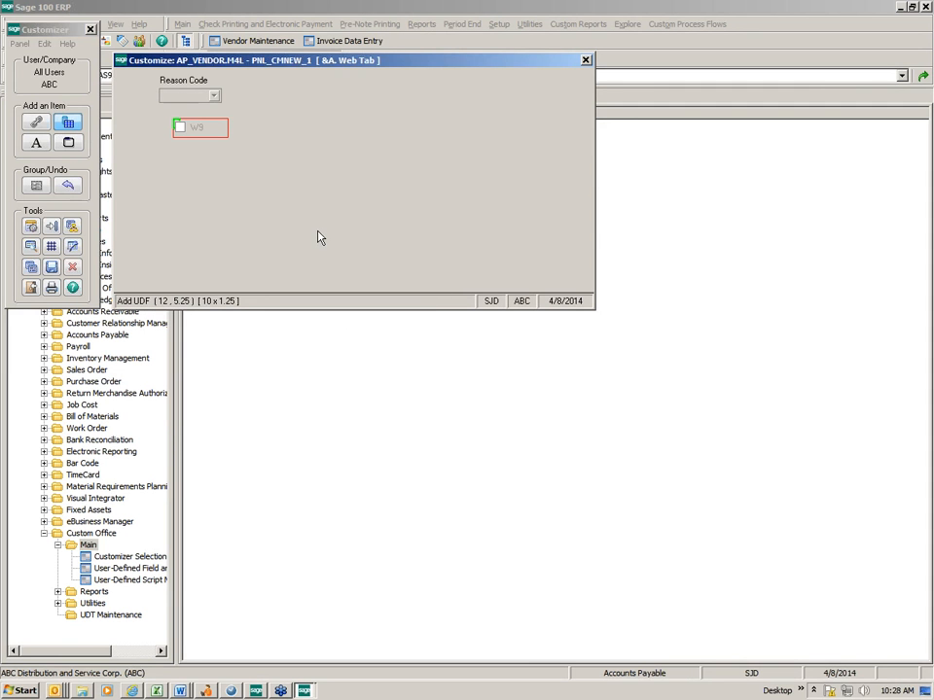
Save the customized Web Tab panel and close the Customizer
{"action": "left_click", "coordinate": [54, 269]}
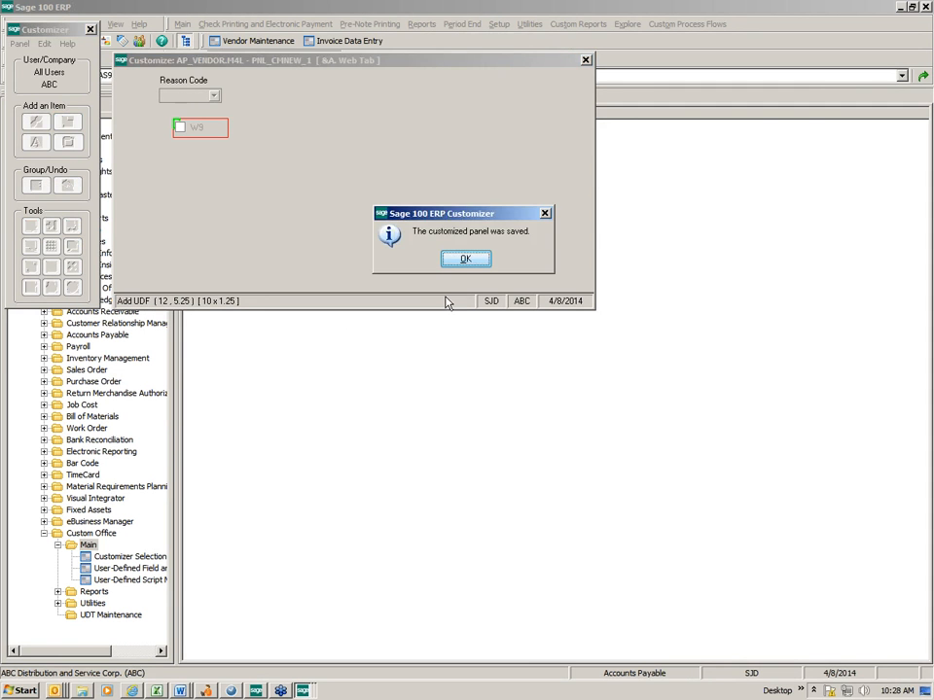
{"action": "left_click", "coordinate": [457, 259]}
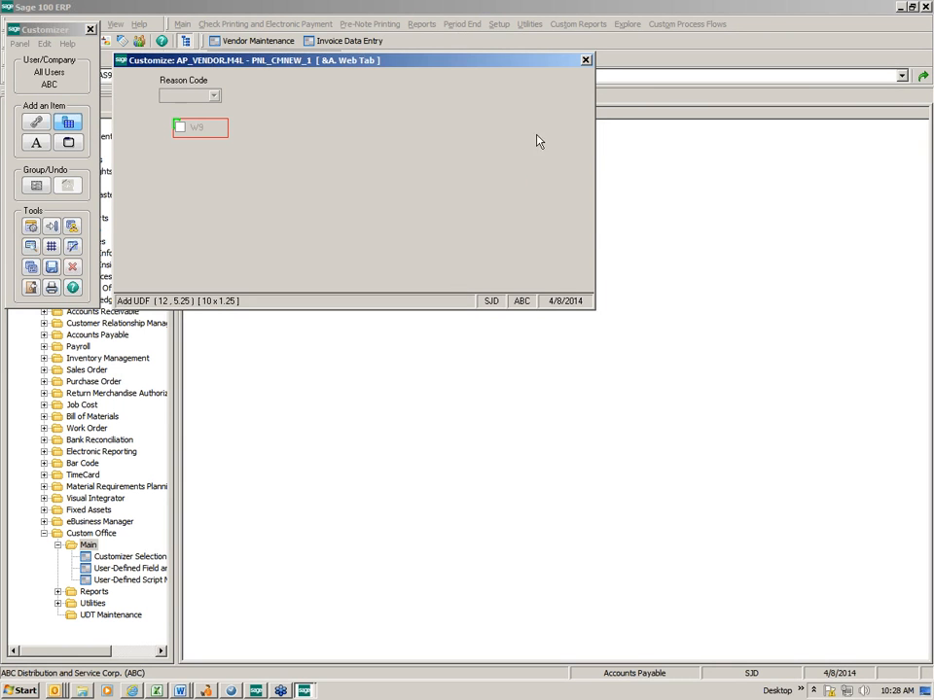
{"action": "left_click", "coordinate": [587, 63]}
{"action": "left_click", "coordinate": [465, 258]}
{"action": "left_click", "coordinate": [586, 60]}
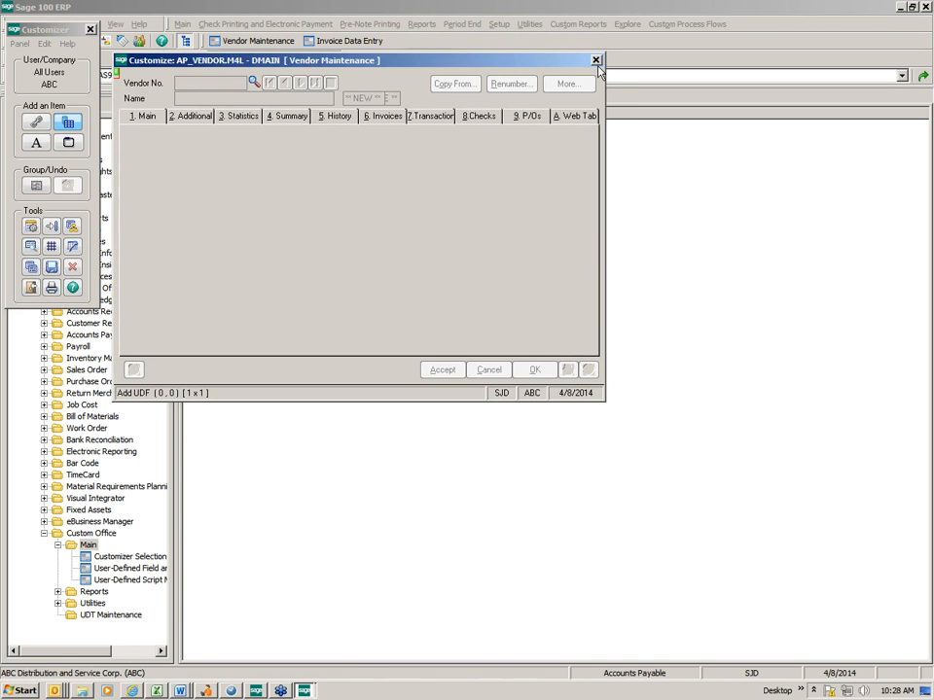
{"action": "left_click", "coordinate": [596, 60]}
Reopen Vendor Maintenance, bring up the first vendor record and view the fields on its Web Tab
{"action": "left_click", "coordinate": [257, 41]}
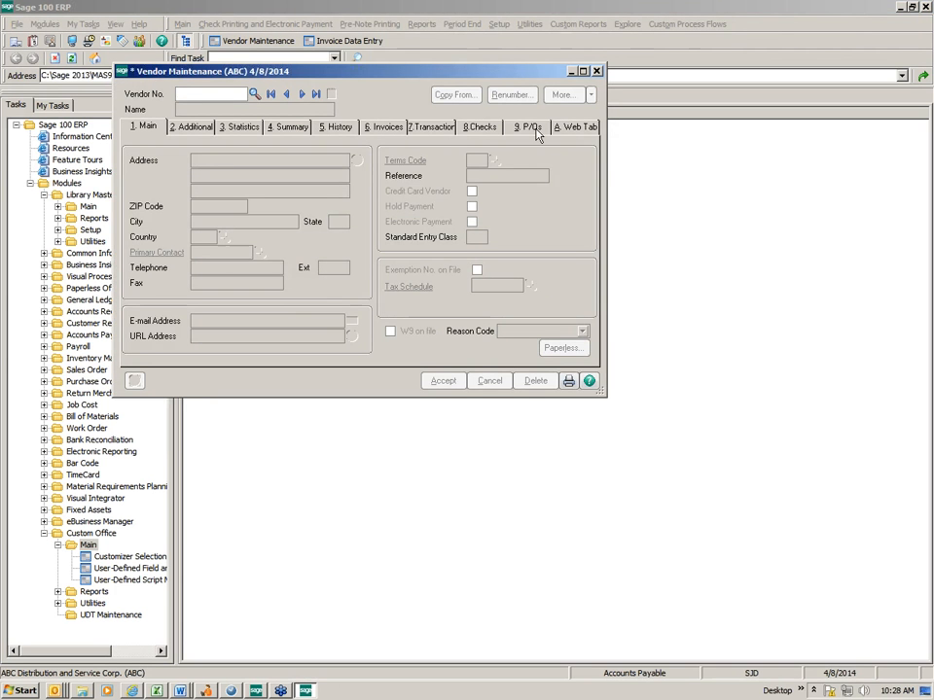
{"action": "left_click", "coordinate": [271, 93]}
{"action": "left_click", "coordinate": [560, 130]}
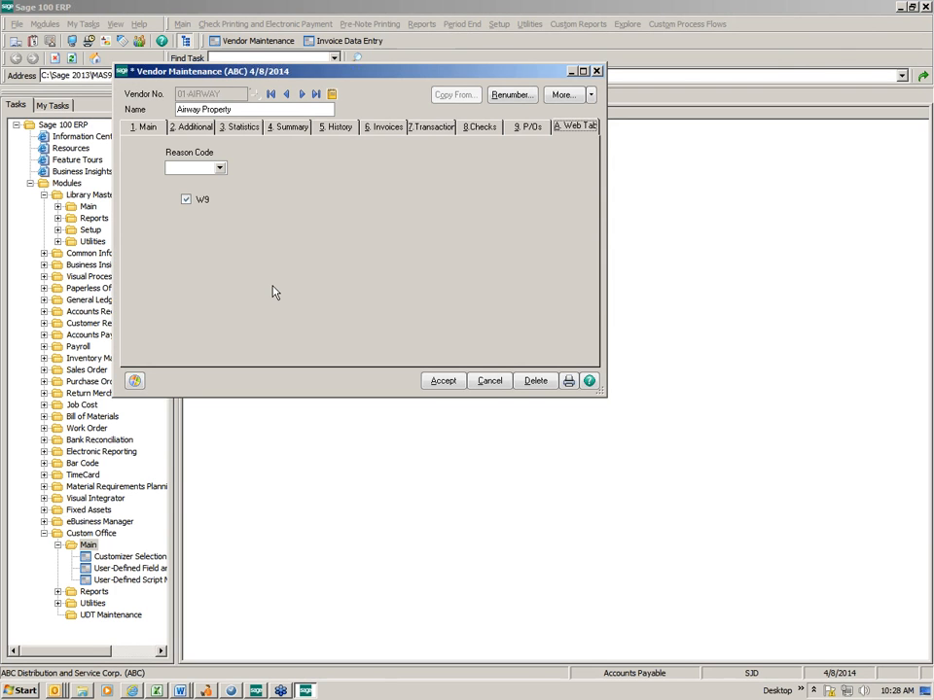
Compare the W9 and Reason Code fields on the Main tab and the Web Tab, and close Vendor Maintenance
{"action": "left_click", "coordinate": [136, 126]}
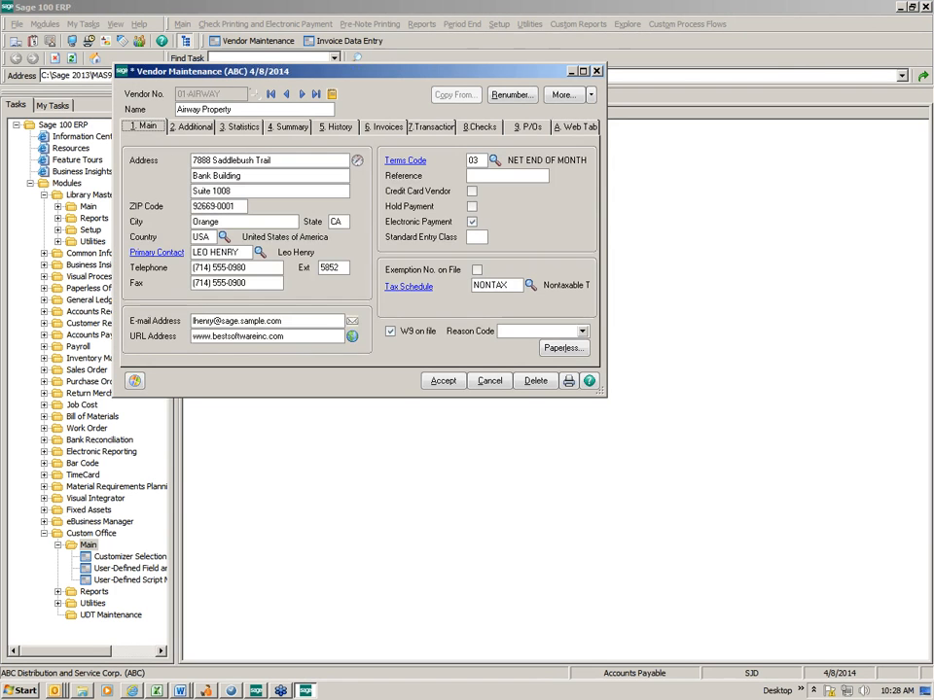
{"action": "left_click", "coordinate": [574, 127]}
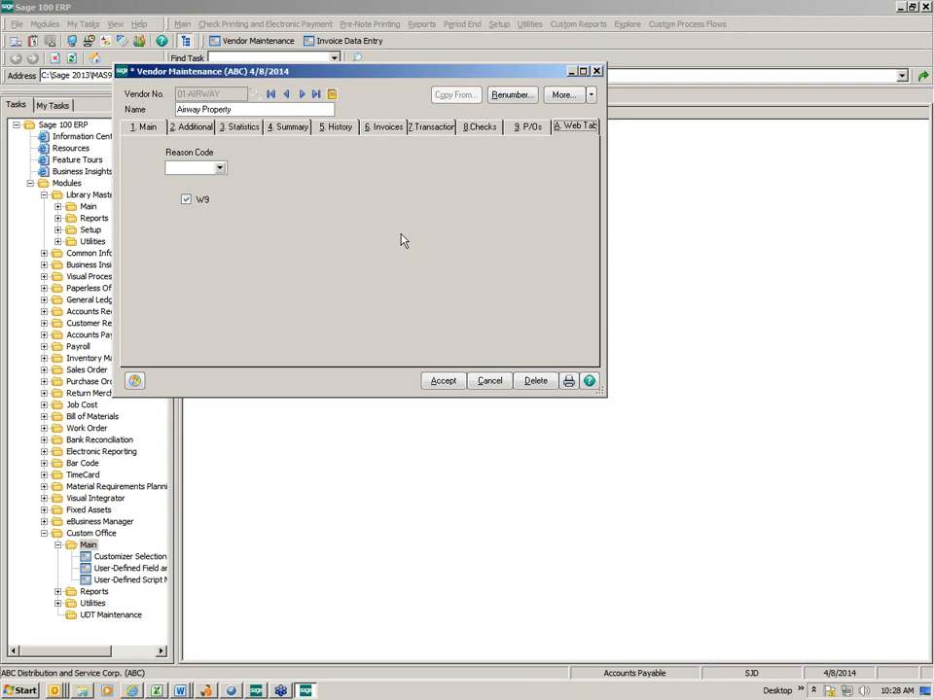
{"action": "left_click", "coordinate": [142, 133]}
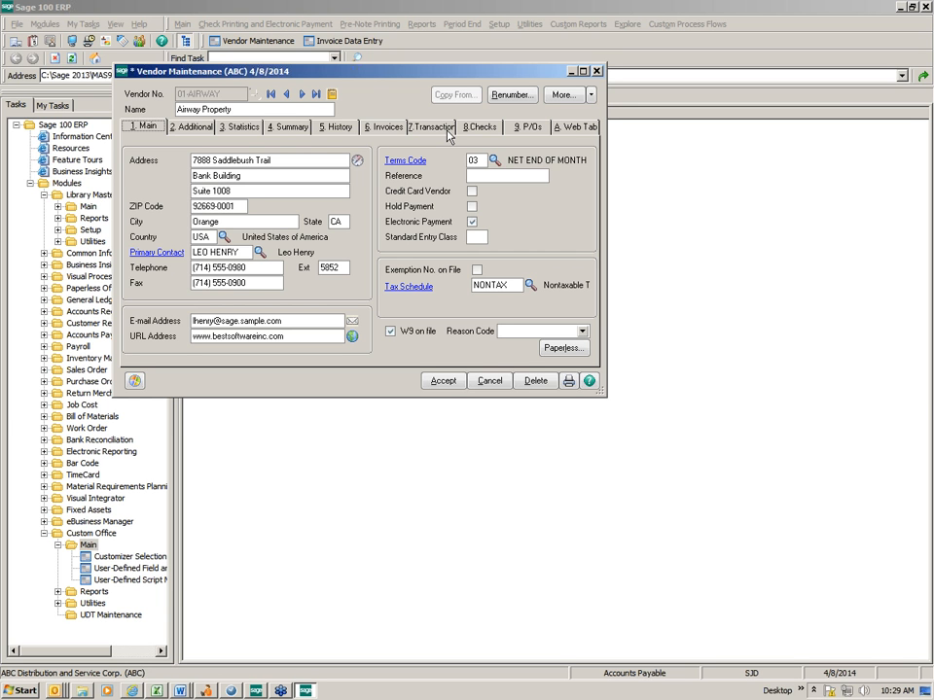
{"action": "left_click", "coordinate": [597, 71]}
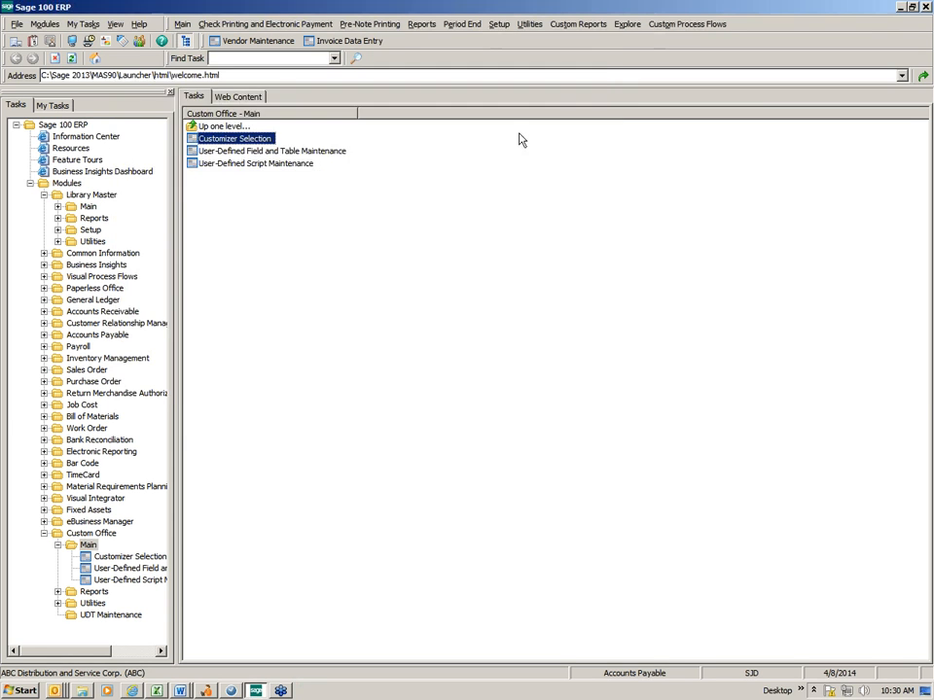
Open User-Defined Field and Table Maintenance and edit the user-defined fields of the recent AP Vendor Master table
{"action": "left_click", "coordinate": [238, 153]}
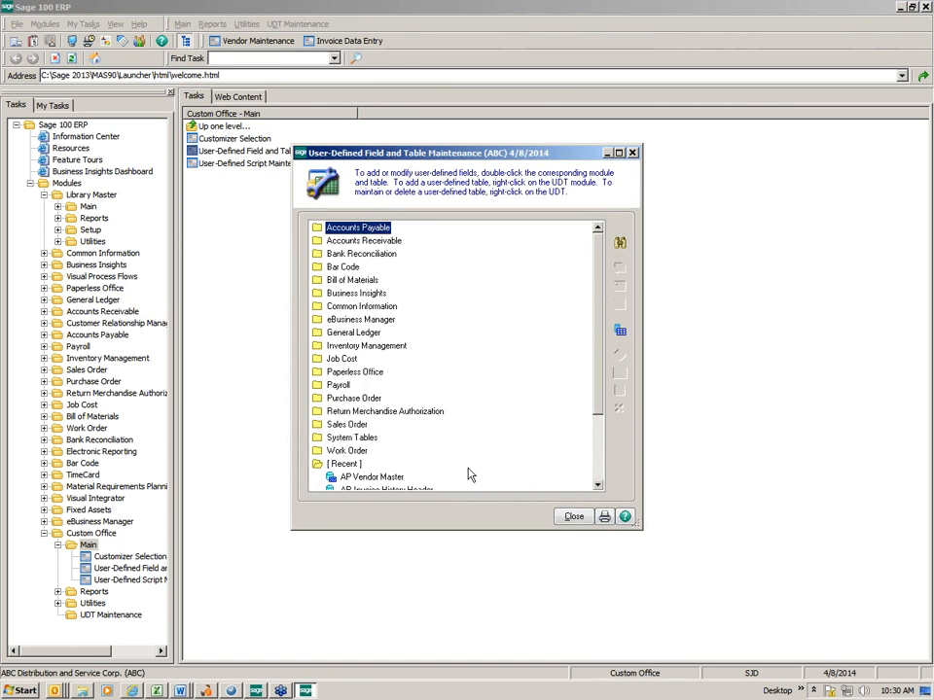
{"action": "left_click", "coordinate": [392, 477]}
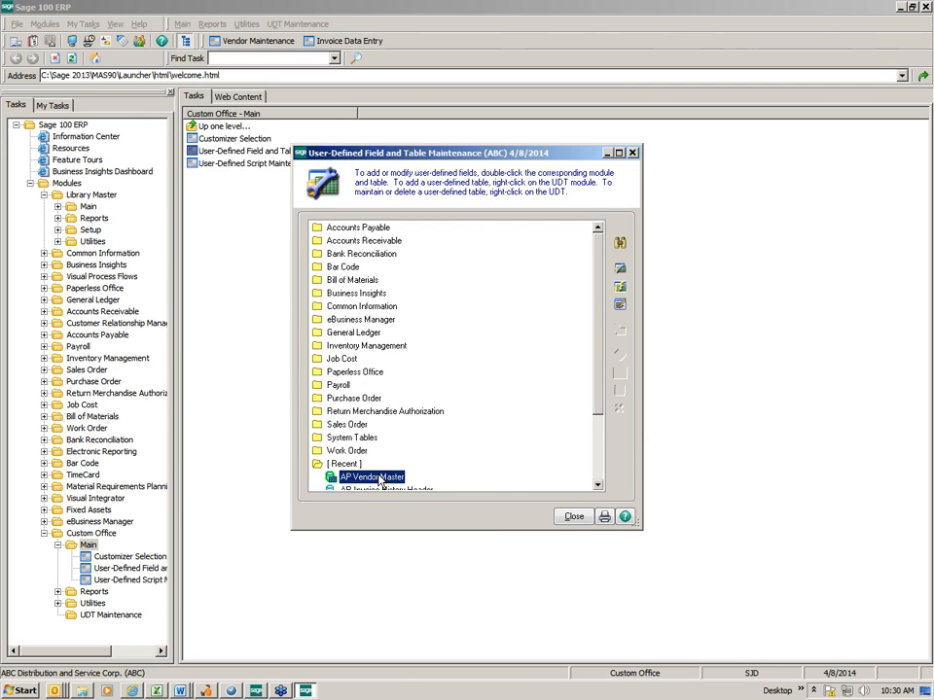
{"action": "right_click", "coordinate": [392, 478]}
{"action": "left_click", "coordinate": [430, 482]}
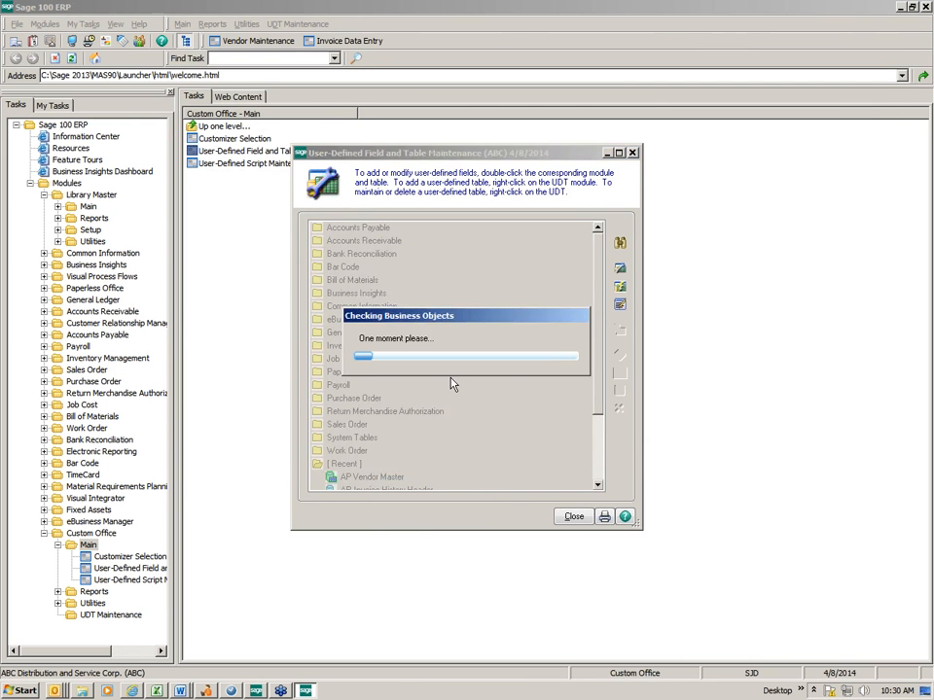
Delete the W9 and REASON_CODE user-defined fields from AP Vendor Master and start the table's update process
{"action": "left_click", "coordinate": [319, 260]}
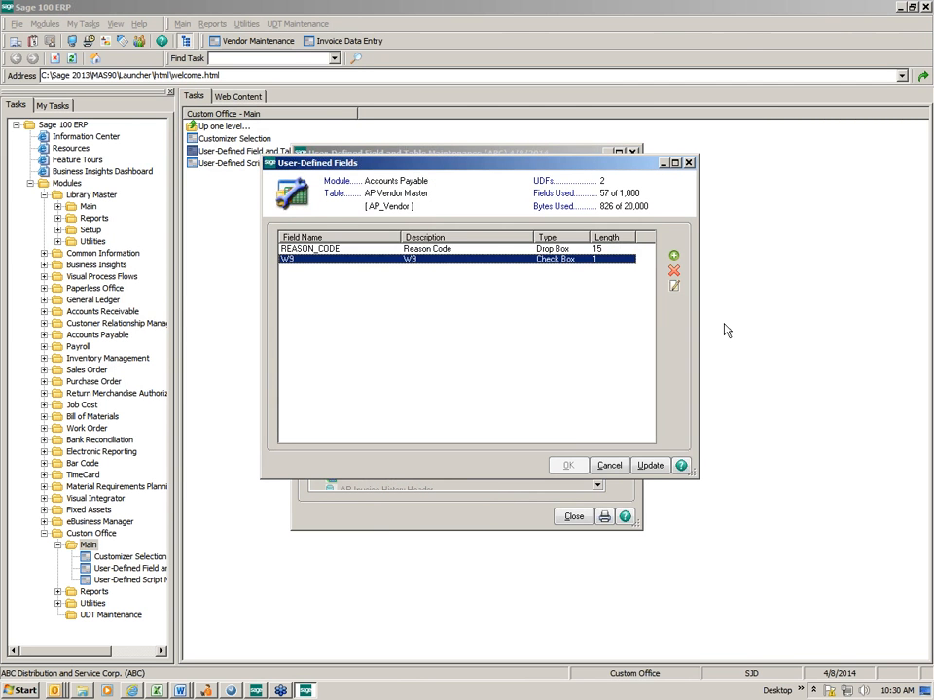
{"action": "left_click", "coordinate": [674, 270]}
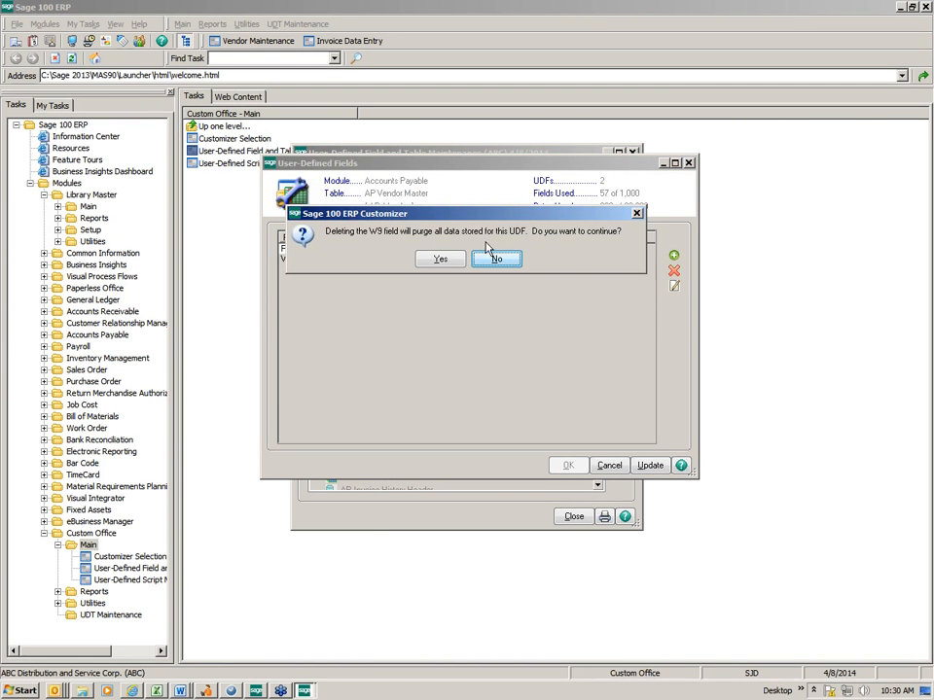
{"action": "left_click", "coordinate": [443, 260]}
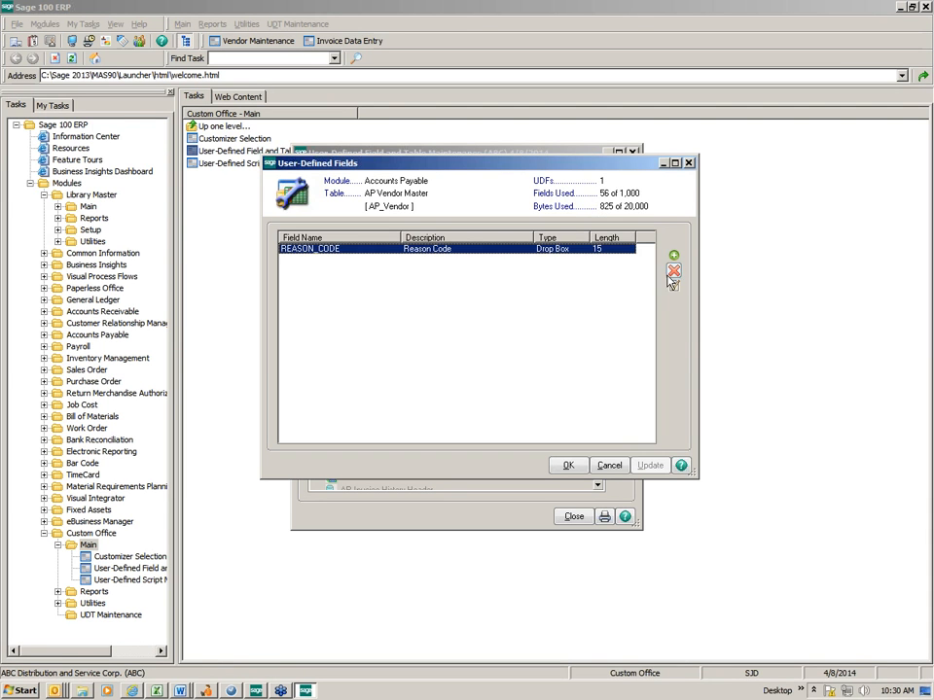
{"action": "left_click", "coordinate": [674, 270]}
{"action": "left_click", "coordinate": [442, 260]}
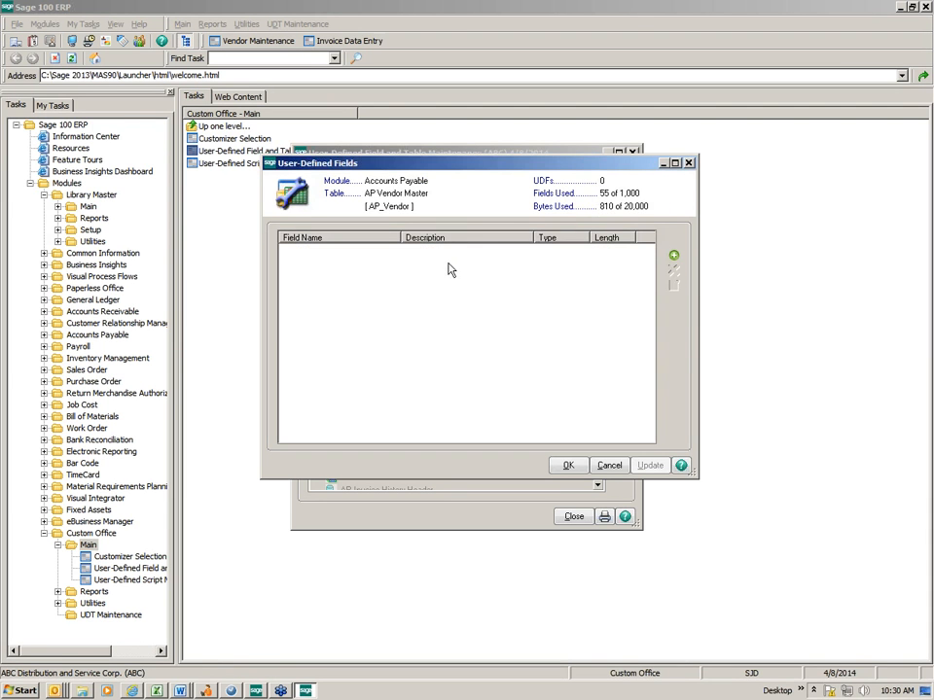
{"action": "left_click", "coordinate": [564, 467]}
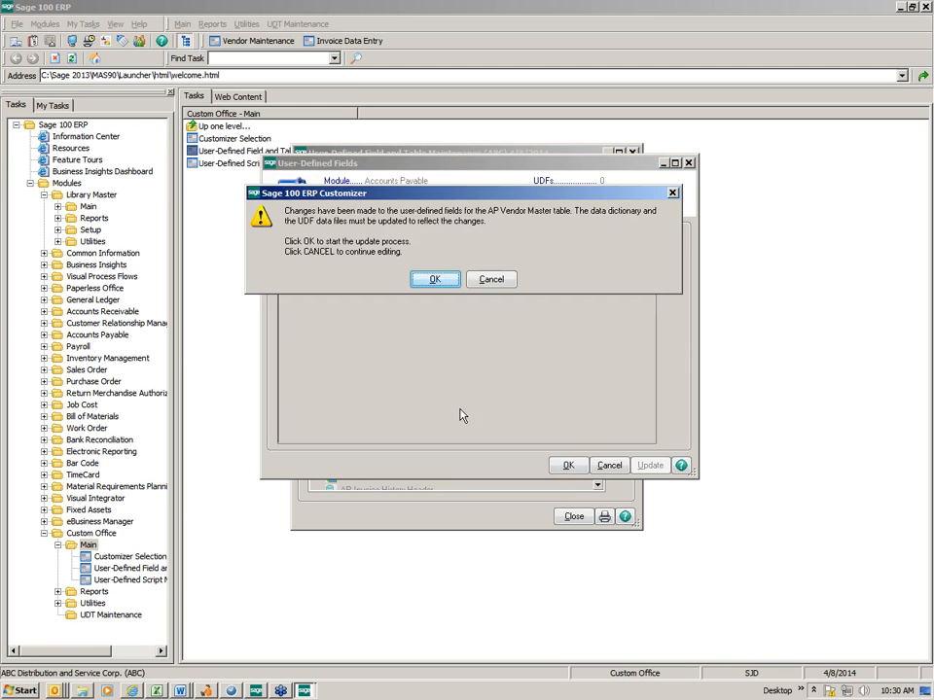
{"action": "left_click", "coordinate": [437, 284]}
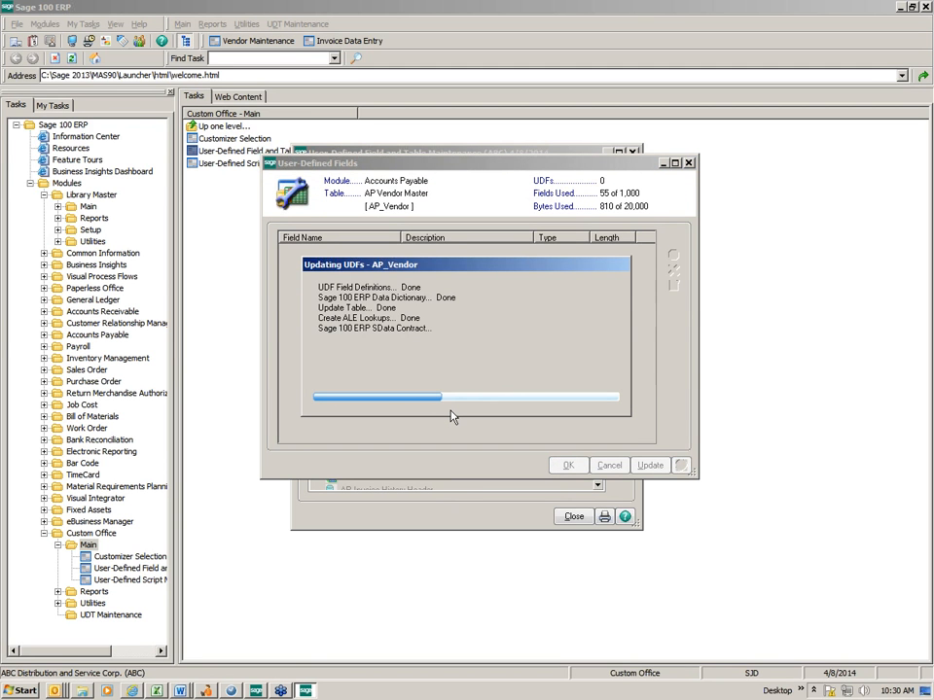